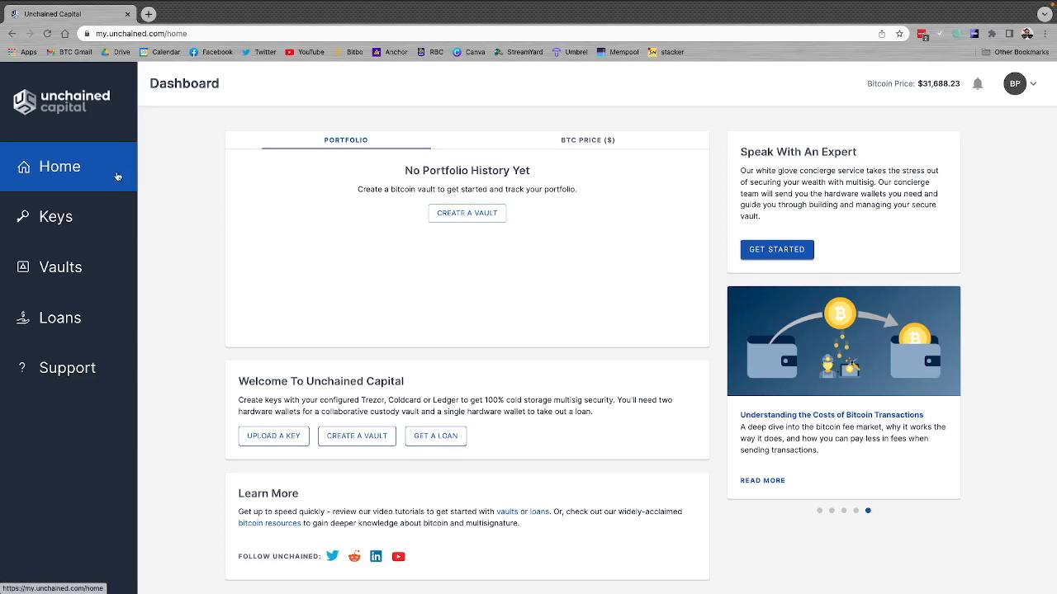
Step: Start a new vault using the Client Controlled custody model
{"action": "left_click", "coordinate": [53, 270]}
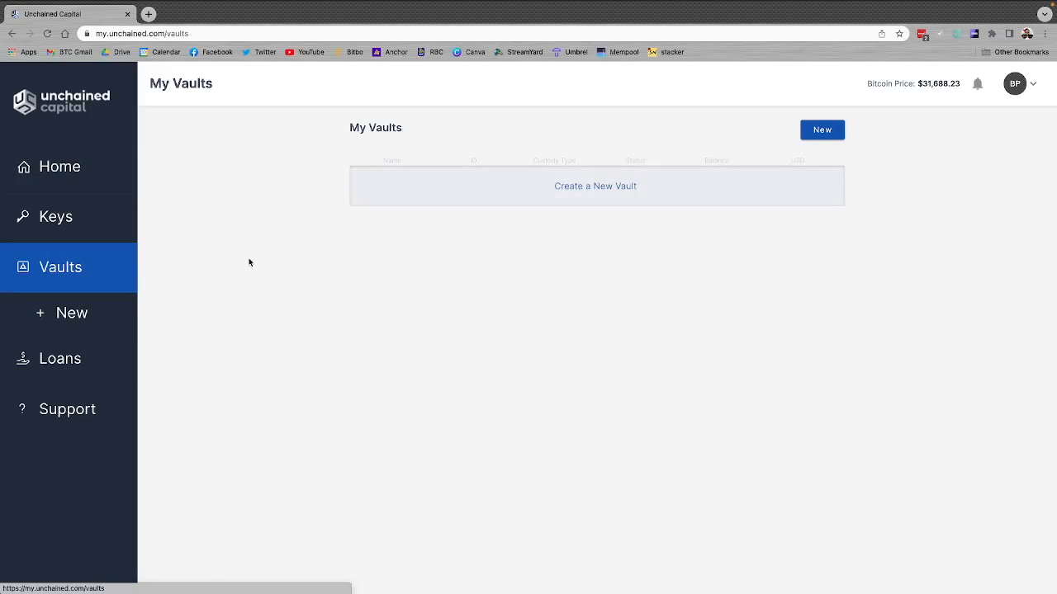
{"action": "left_click", "coordinate": [603, 189]}
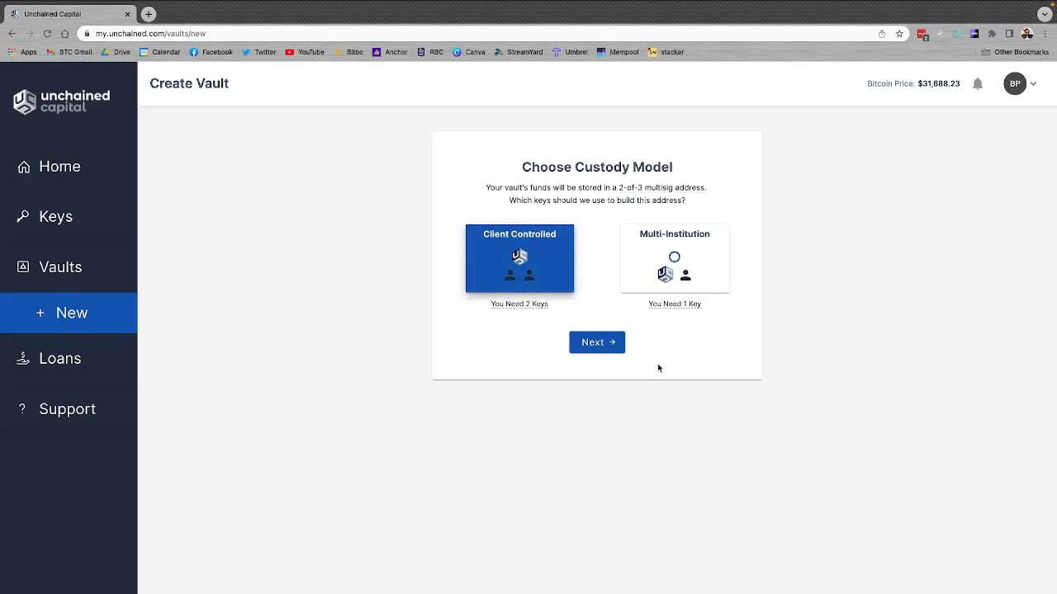
{"action": "left_click", "coordinate": [602, 346]}
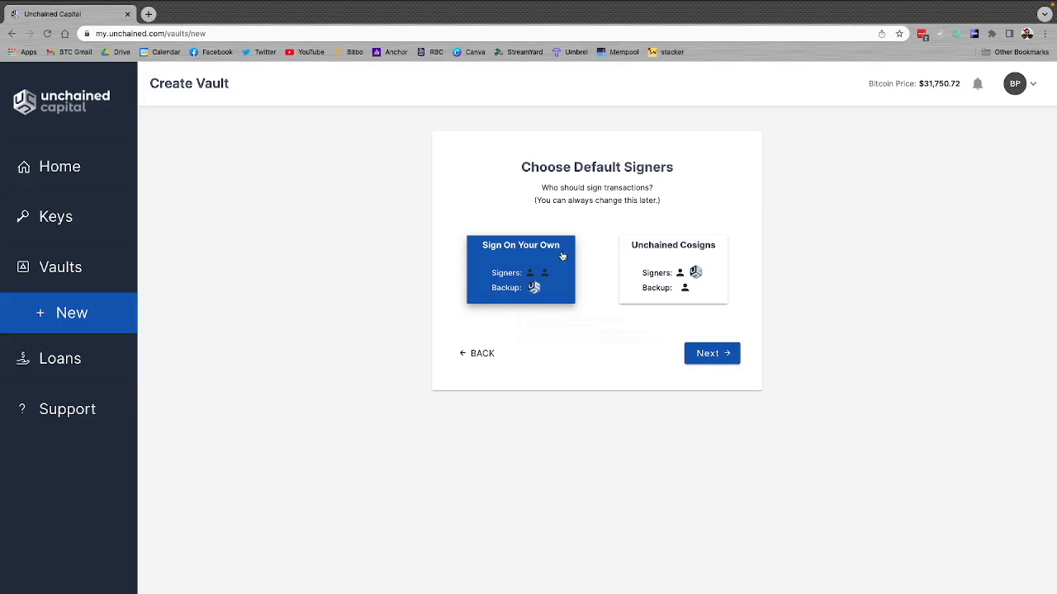
Step: Choose Sign On Your Own as the default signing option and name the vault Vault #1
{"action": "mouse_move", "coordinate": [516, 269]}
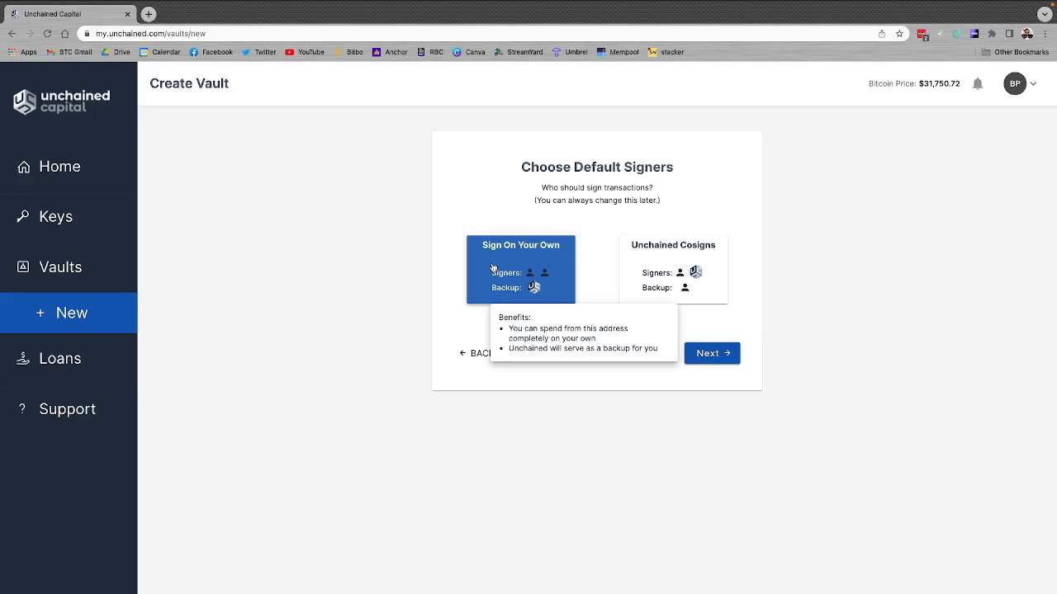
{"action": "mouse_move", "coordinate": [642, 258]}
{"action": "left_click", "coordinate": [706, 355]}
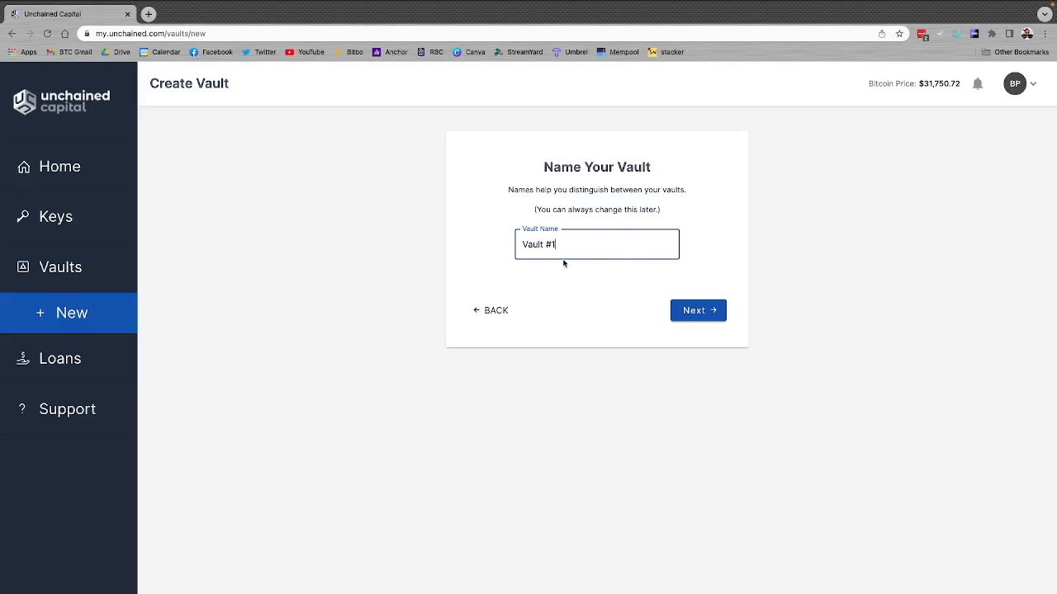
{"action": "left_click", "coordinate": [688, 313]}
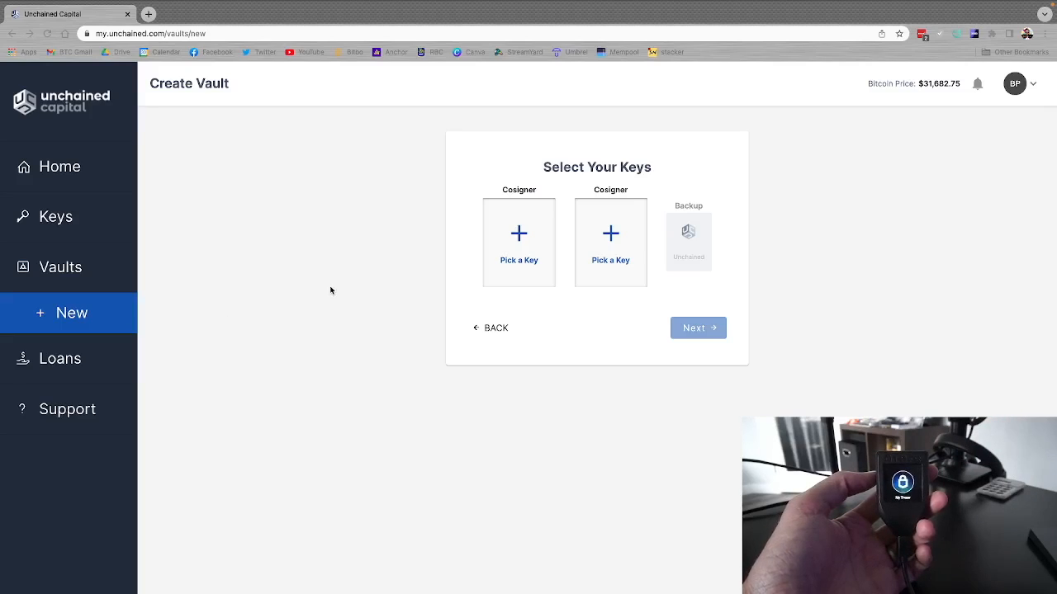
Step: Add a new key named Trezor for the first cosigner, with Trezor as its hardware wallet
{"action": "left_click", "coordinate": [512, 243]}
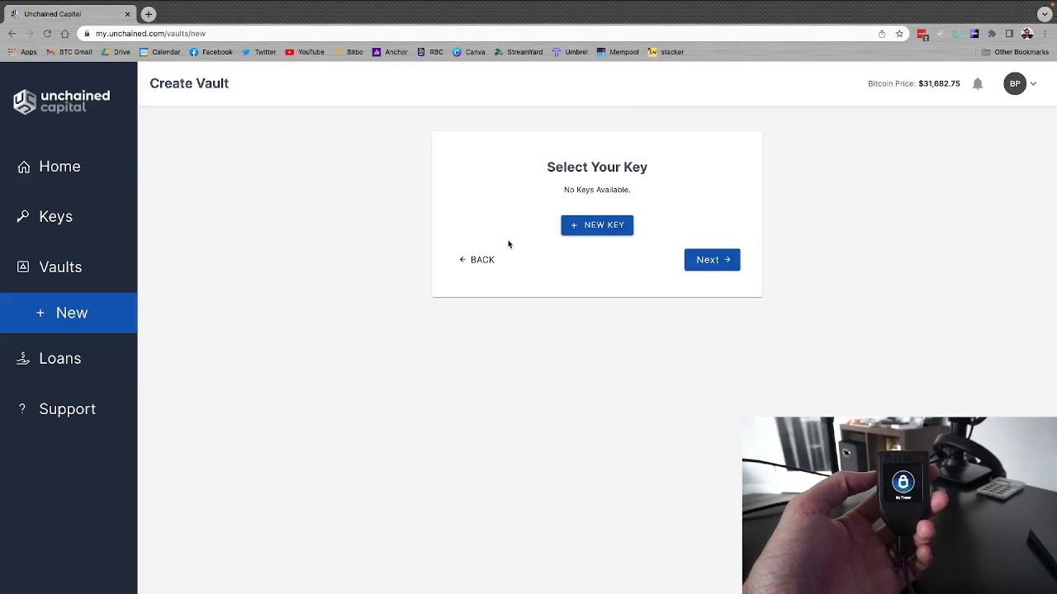
{"action": "left_click", "coordinate": [594, 228]}
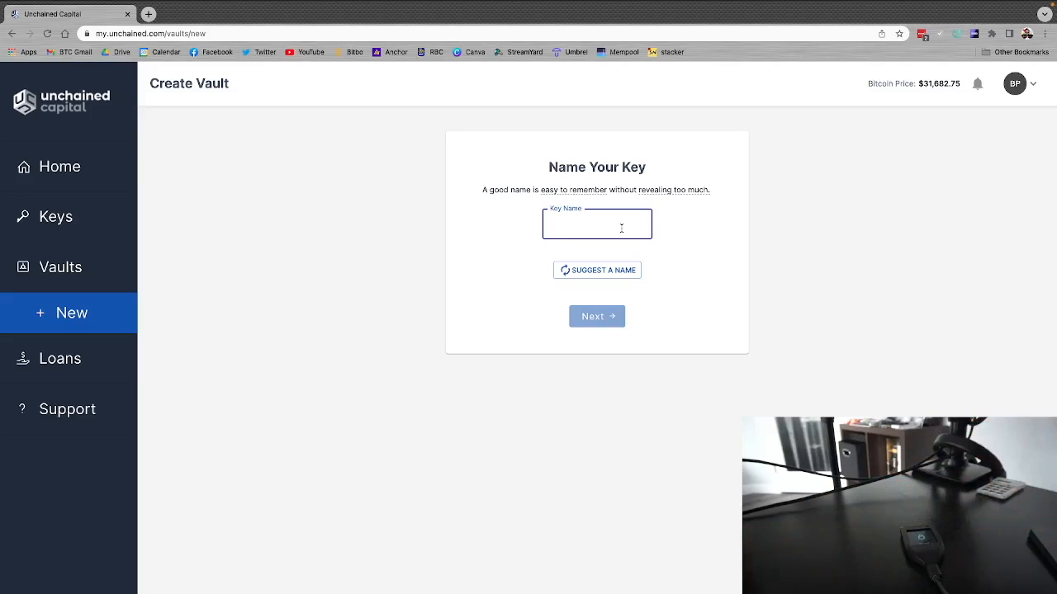
{"action": "type", "text": "Trezor"}
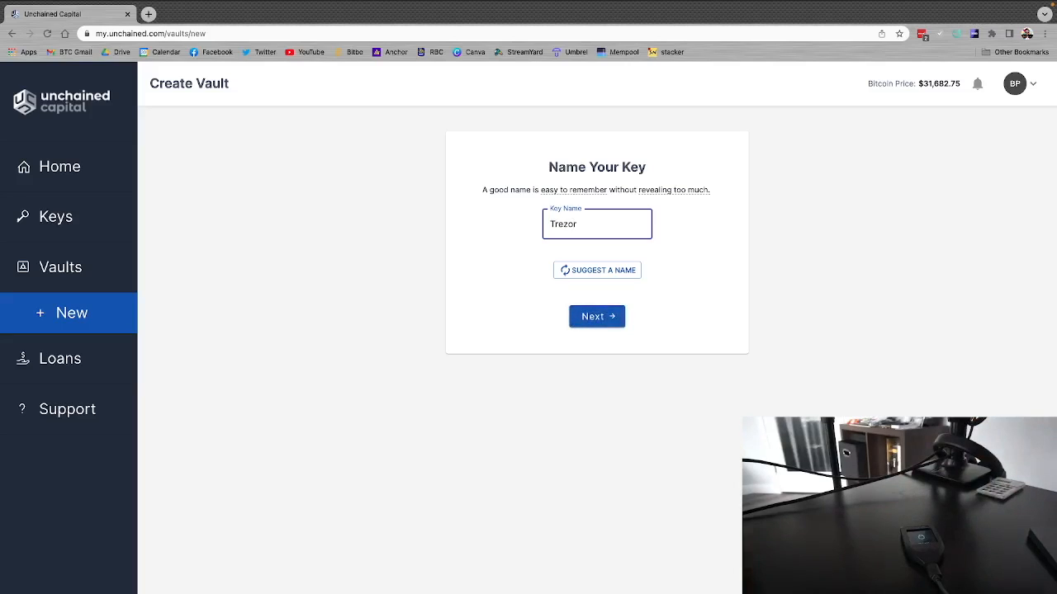
{"action": "left_click", "coordinate": [597, 324]}
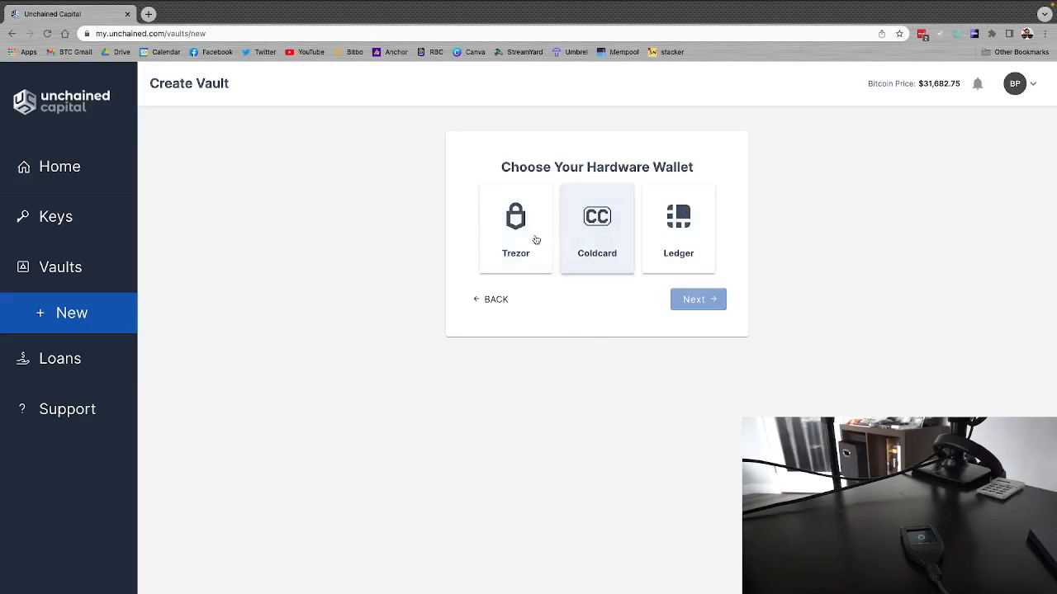
{"action": "left_click", "coordinate": [505, 223]}
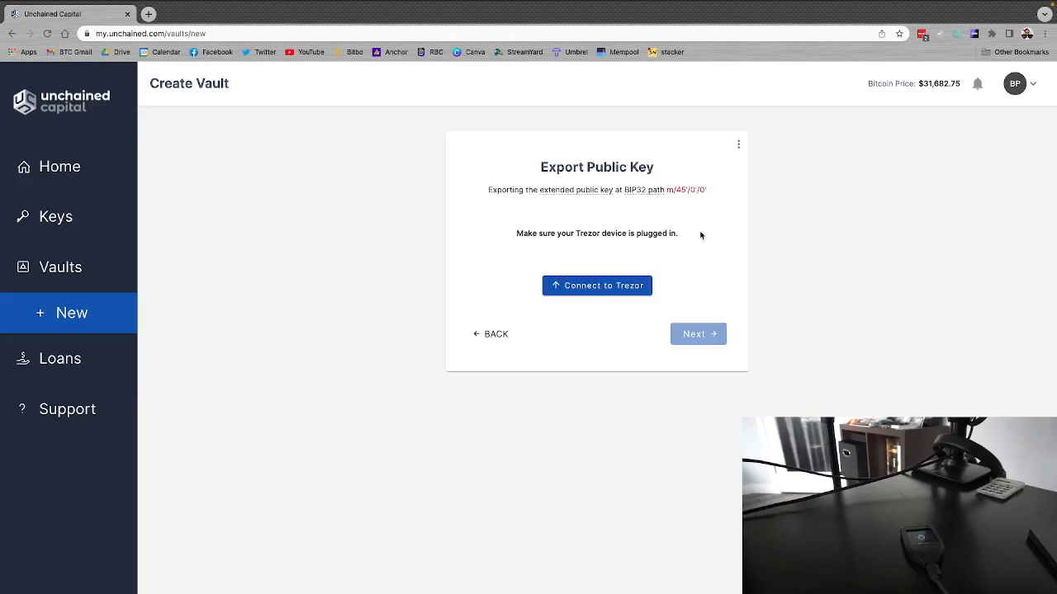
Step: Export the Trezor's public key with permission for this session only and a blank passphrase, and create the key
{"action": "left_click", "coordinate": [590, 286]}
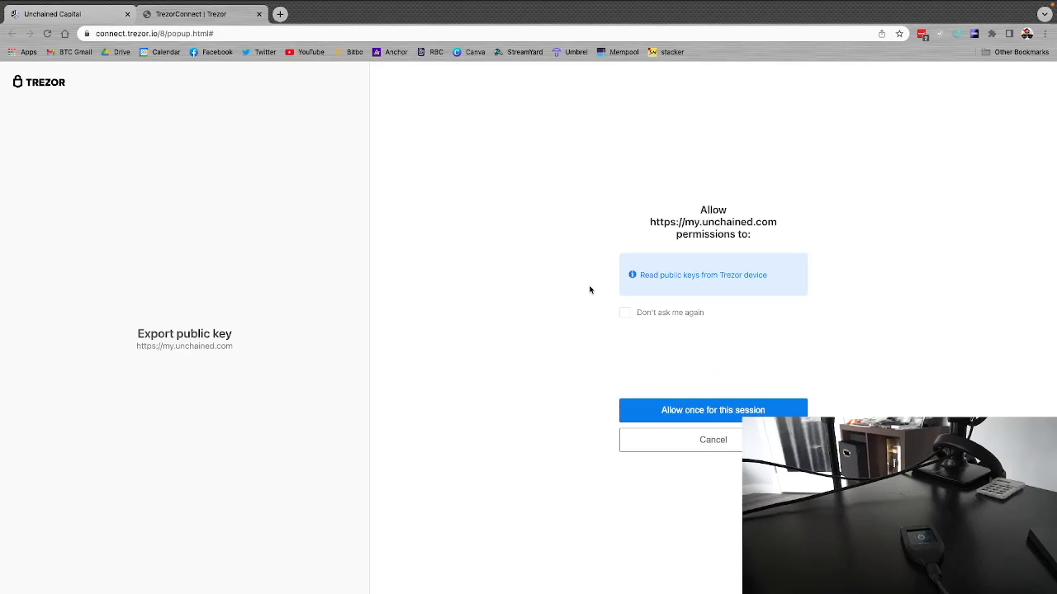
{"action": "left_click", "coordinate": [709, 411]}
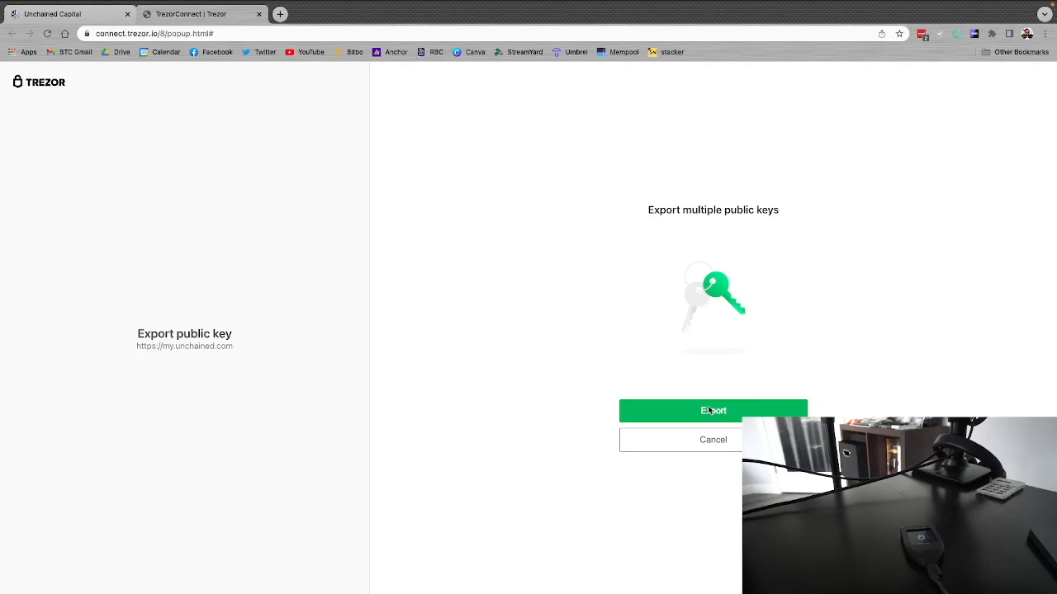
{"action": "left_click", "coordinate": [707, 409]}
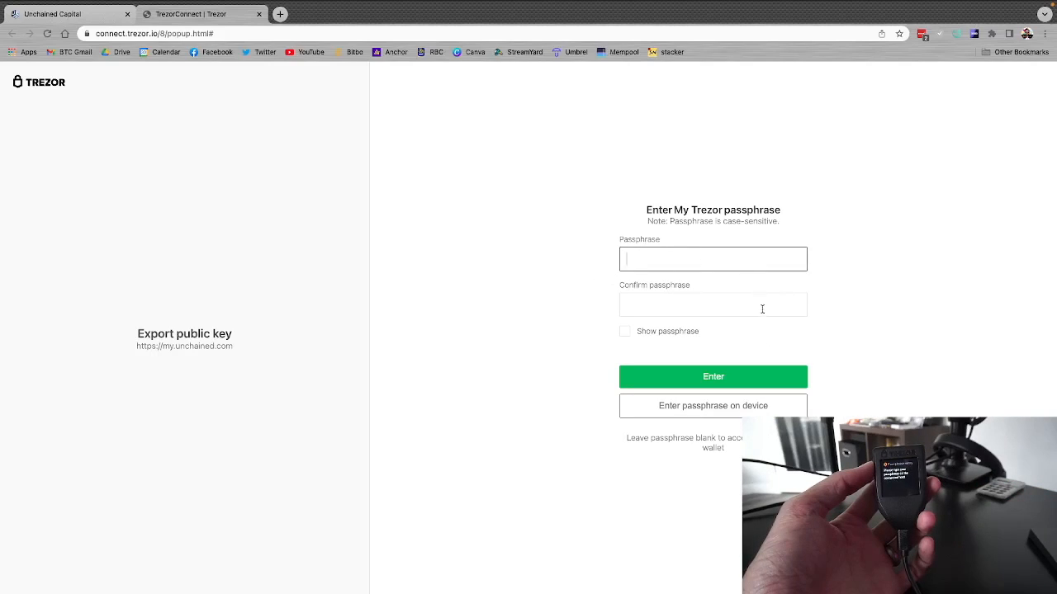
{"action": "left_click", "coordinate": [703, 379]}
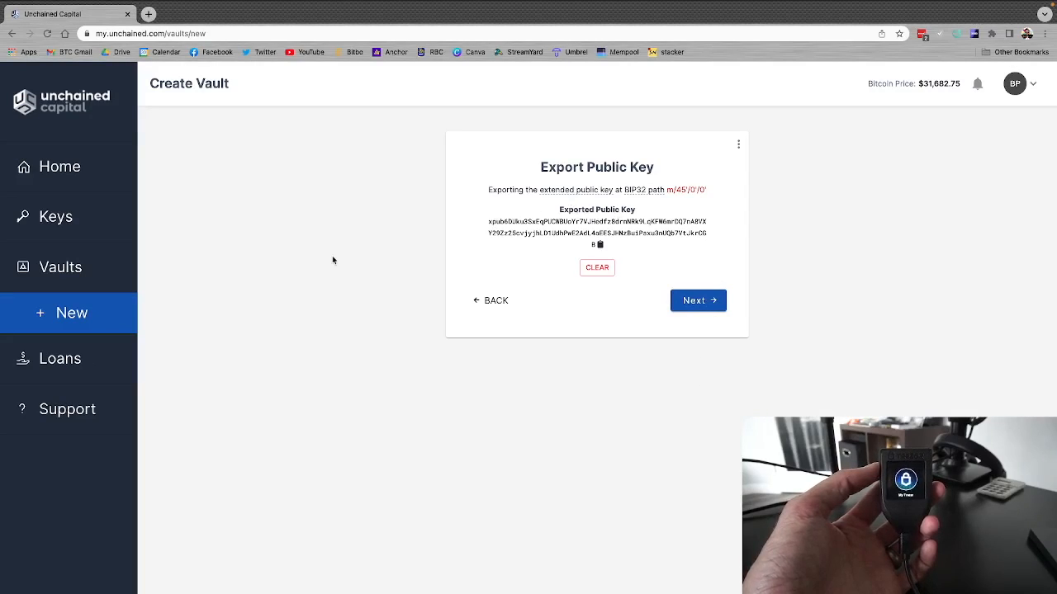
{"action": "left_click", "coordinate": [693, 304]}
{"action": "left_click", "coordinate": [688, 380]}
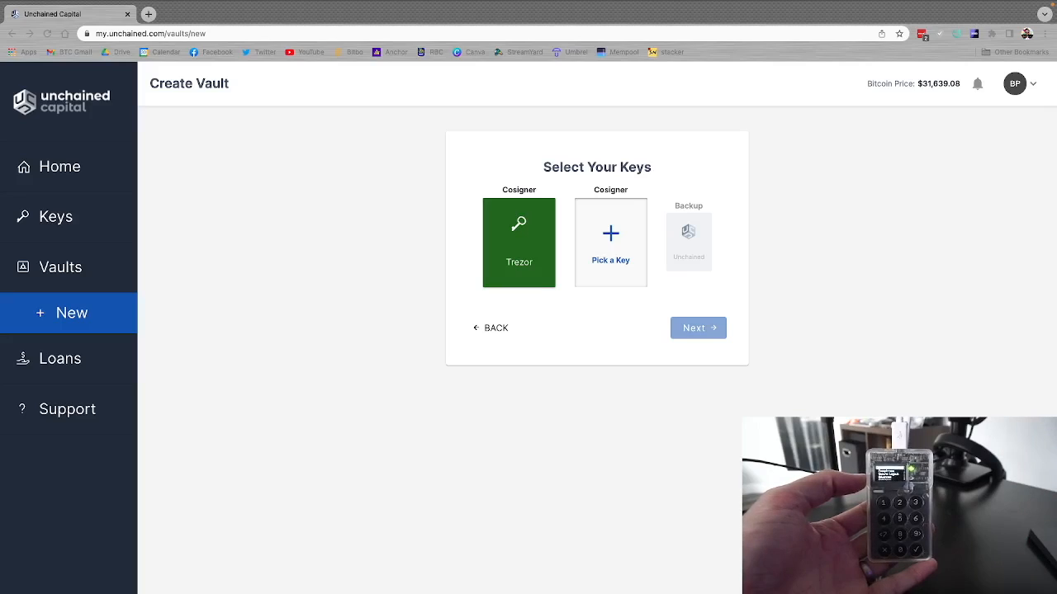
Step: Add a new key named Coldcard for the second cosigner, with Coldcard as its hardware wallet
{"action": "left_click", "coordinate": [612, 241]}
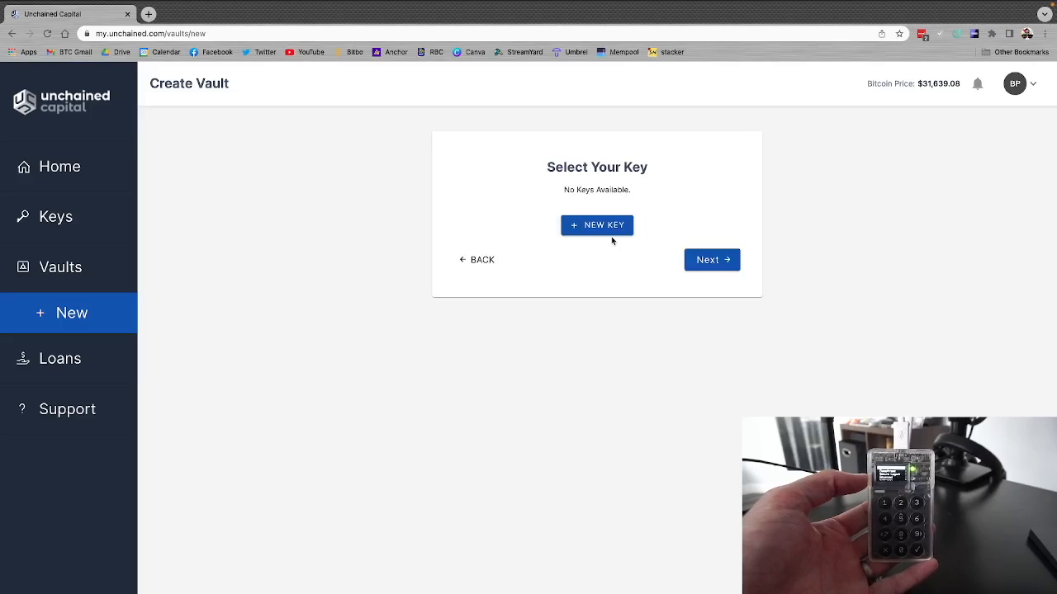
{"action": "left_click", "coordinate": [593, 227]}
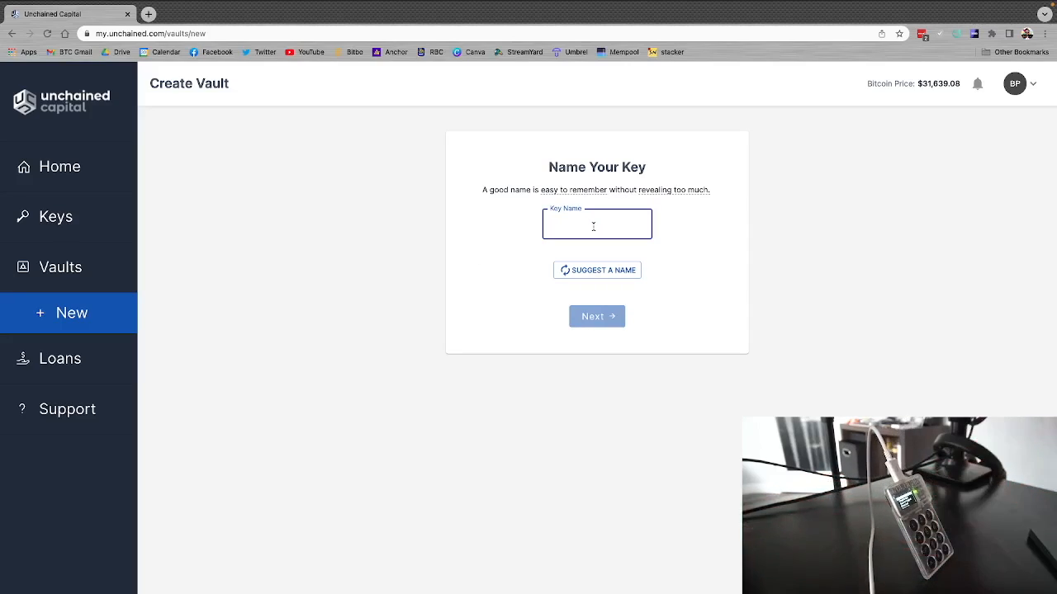
{"action": "type", "text": "Coldcard"}
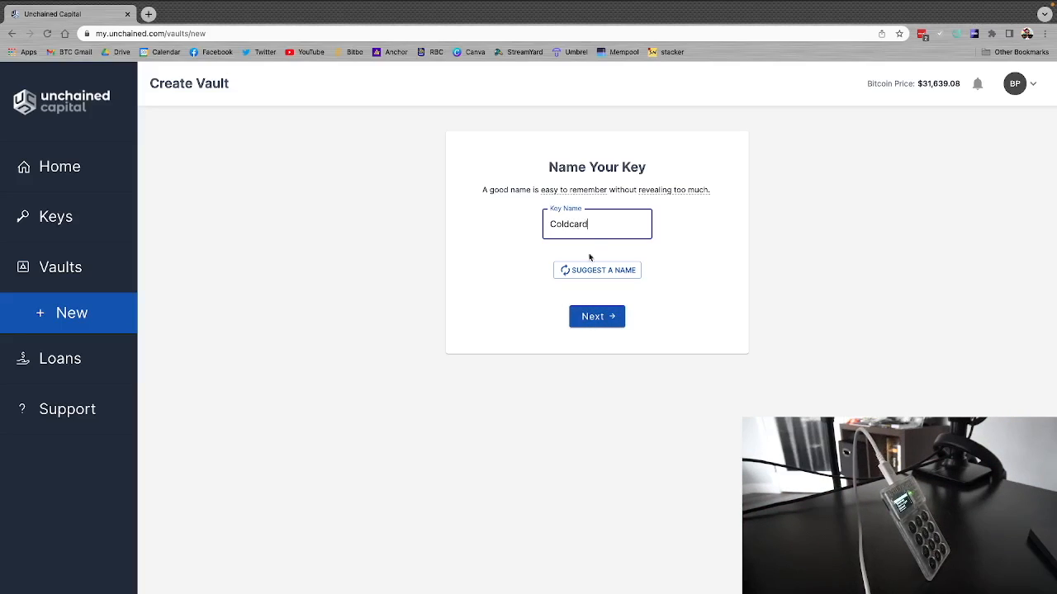
{"action": "left_click", "coordinate": [591, 310]}
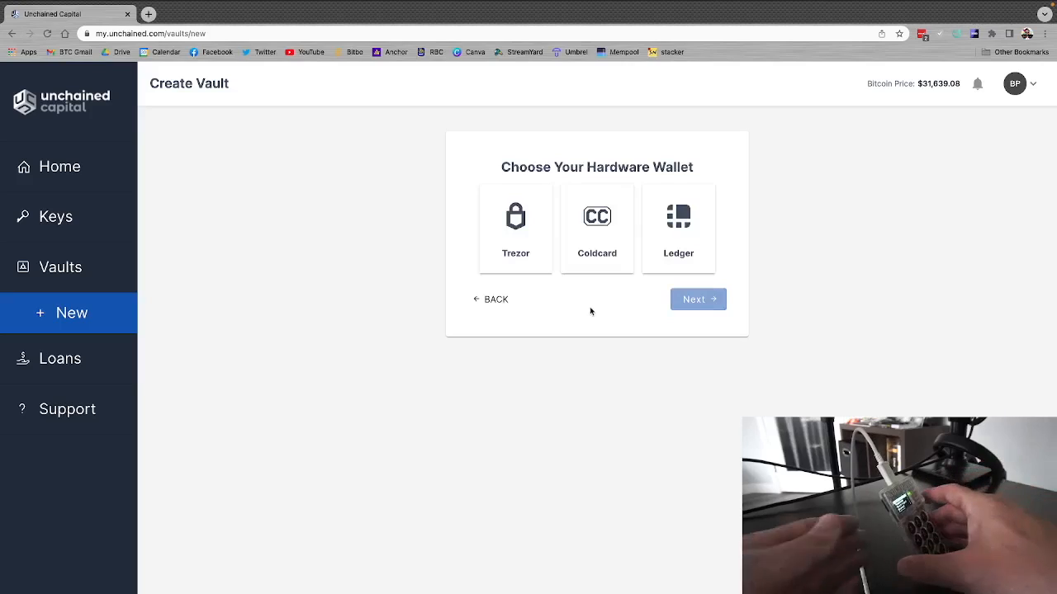
{"action": "left_click", "coordinate": [596, 236]}
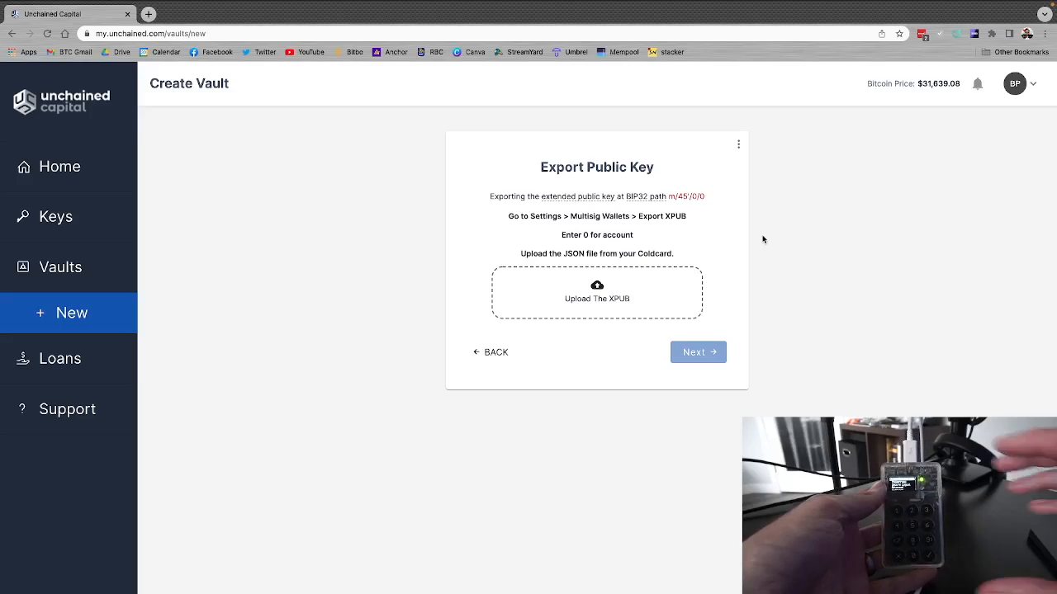
Step: Upload ccxp-C5F94DC5.json from the NO NAME drive as the Coldcard XPUB and create the key
{"action": "mouse_move", "coordinate": [544, 199]}
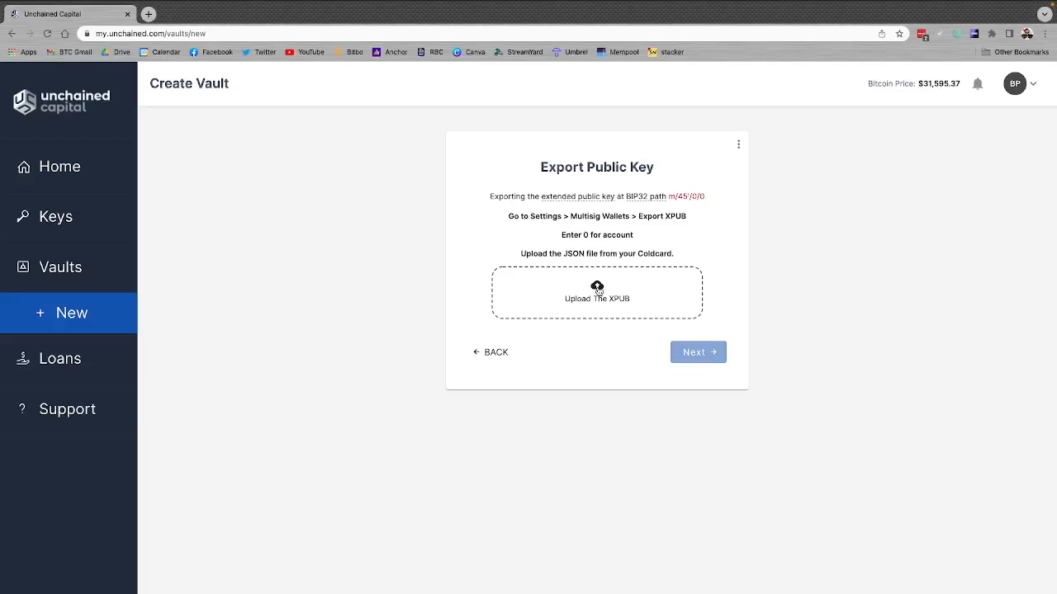
{"action": "left_click", "coordinate": [598, 291]}
{"action": "scroll", "coordinate": [330, 350], "scroll_direction": "down", "scroll_amount": 3}
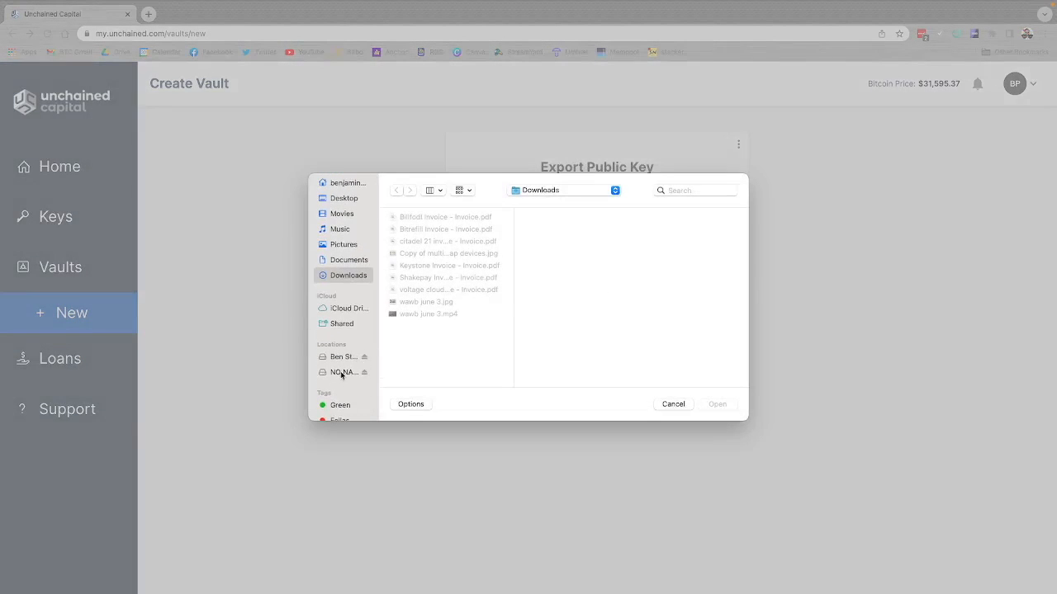
{"action": "left_click", "coordinate": [342, 373]}
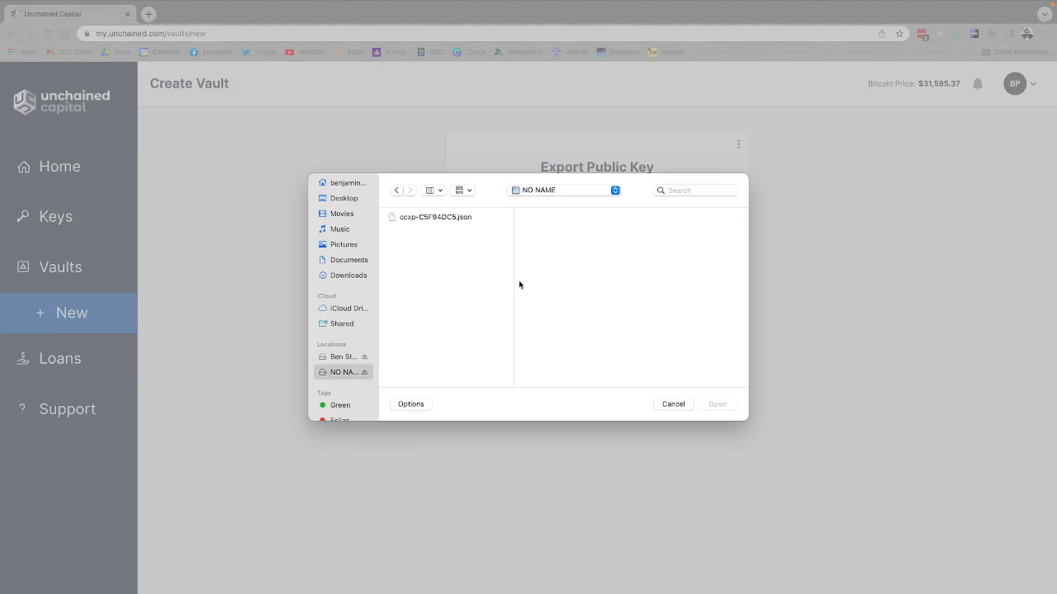
{"action": "left_click", "coordinate": [419, 218]}
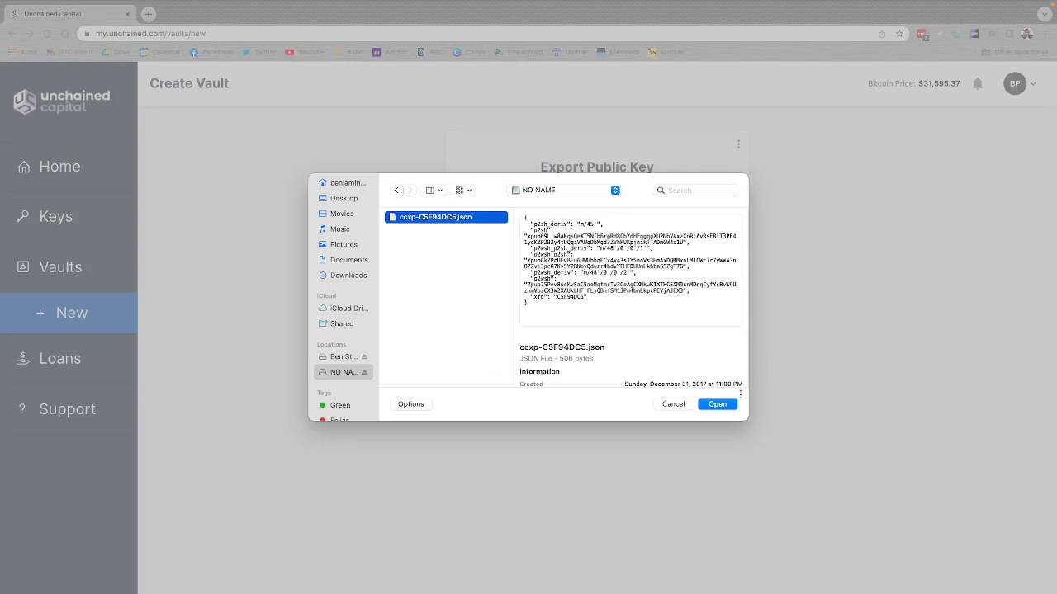
{"action": "left_click", "coordinate": [717, 405]}
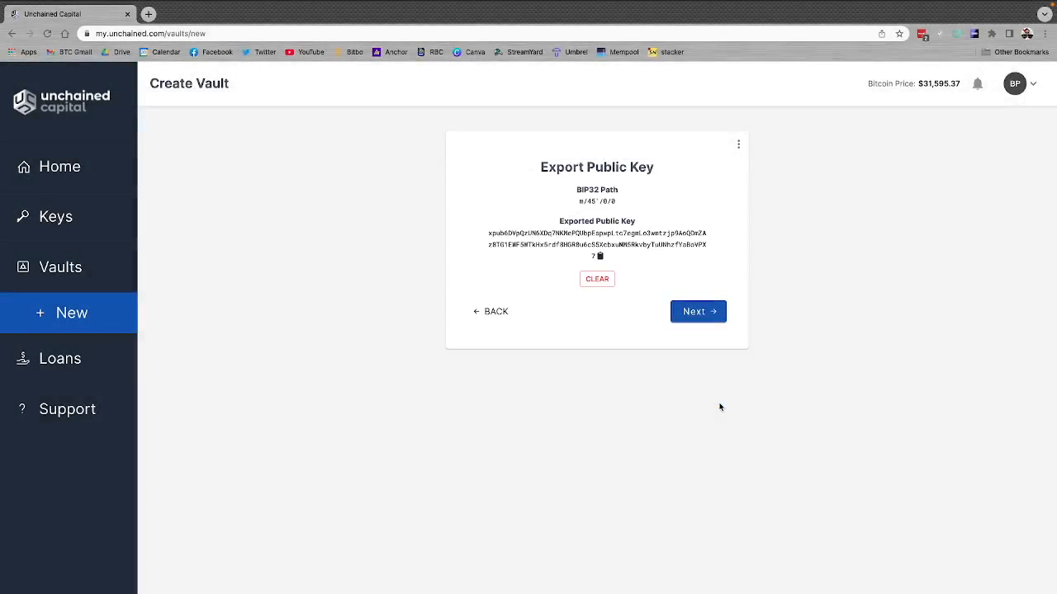
{"action": "left_click", "coordinate": [691, 318]}
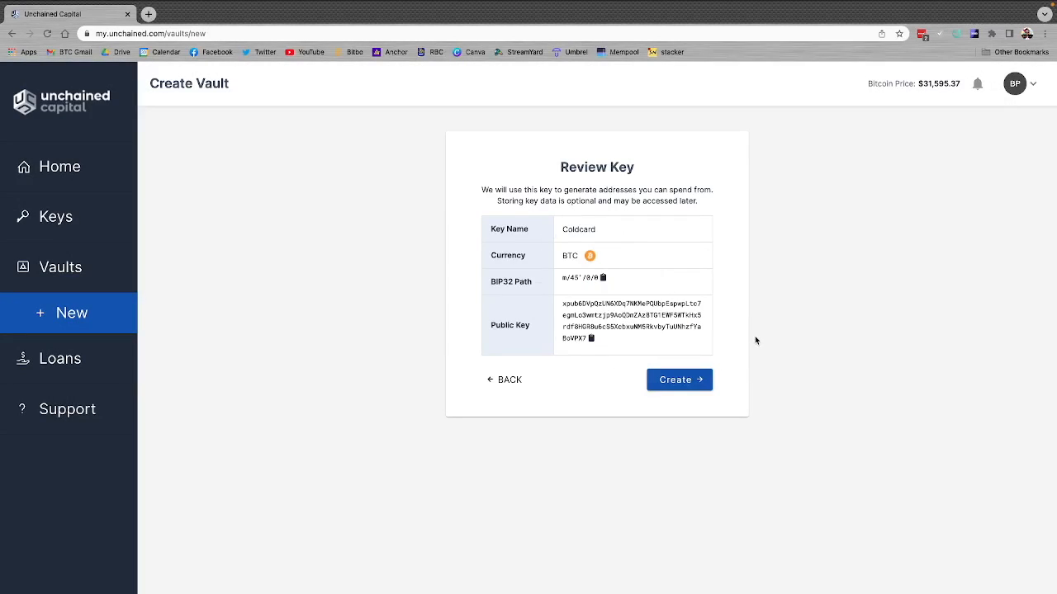
{"action": "left_click", "coordinate": [677, 380]}
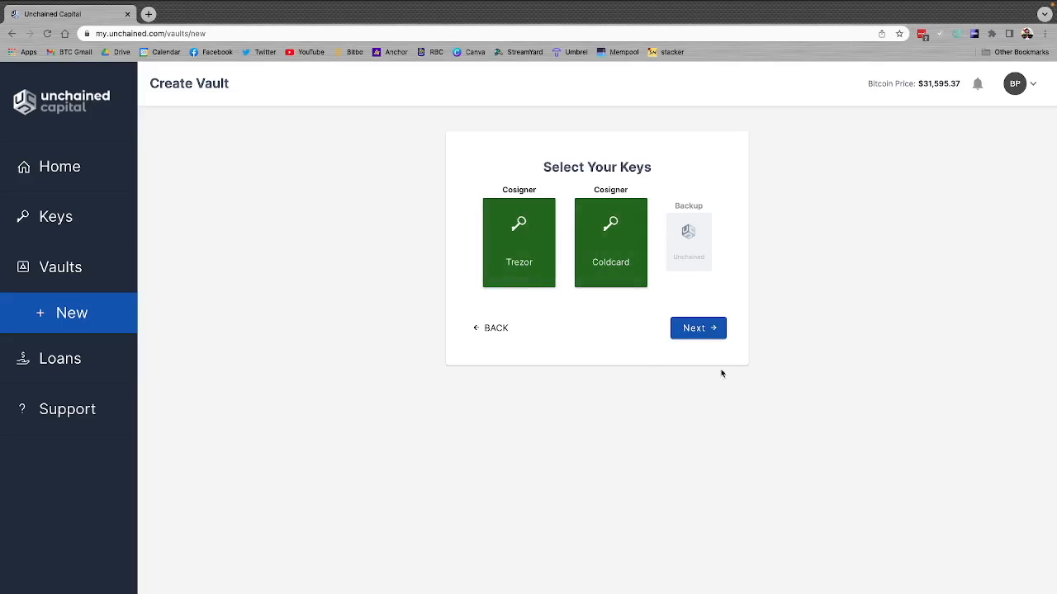
Step: Accept the Vault Service Agreement for Vault #1 and create the vault
{"action": "left_click", "coordinate": [696, 327]}
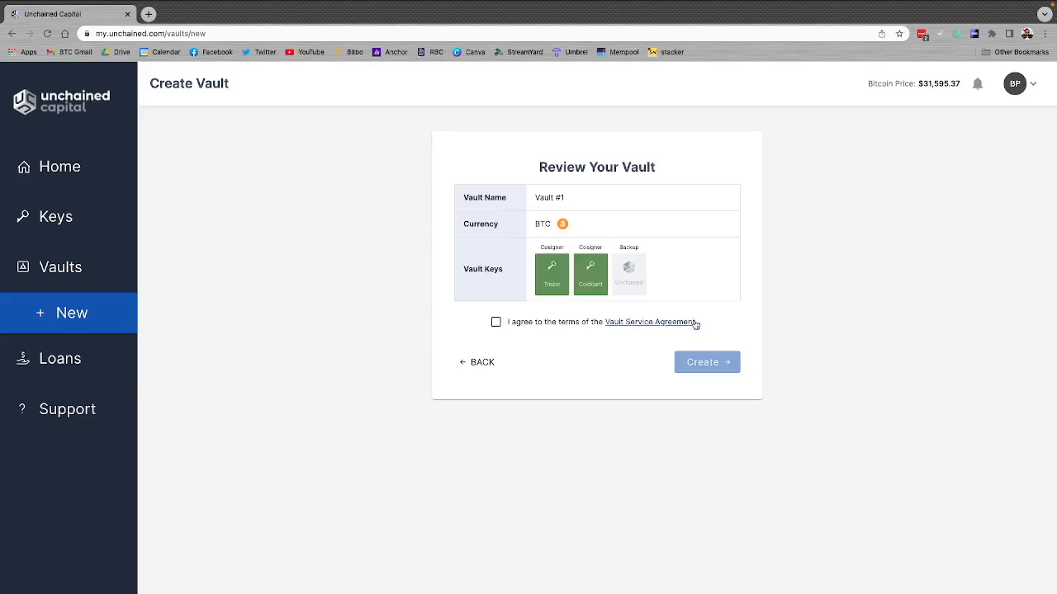
{"action": "left_click", "coordinate": [495, 325]}
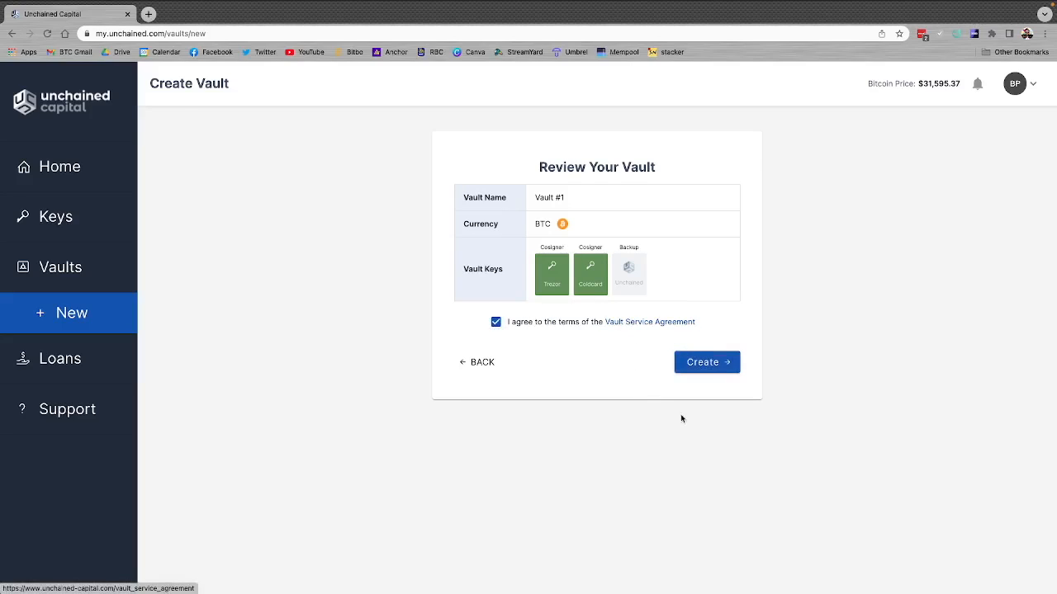
{"action": "left_click", "coordinate": [713, 361]}
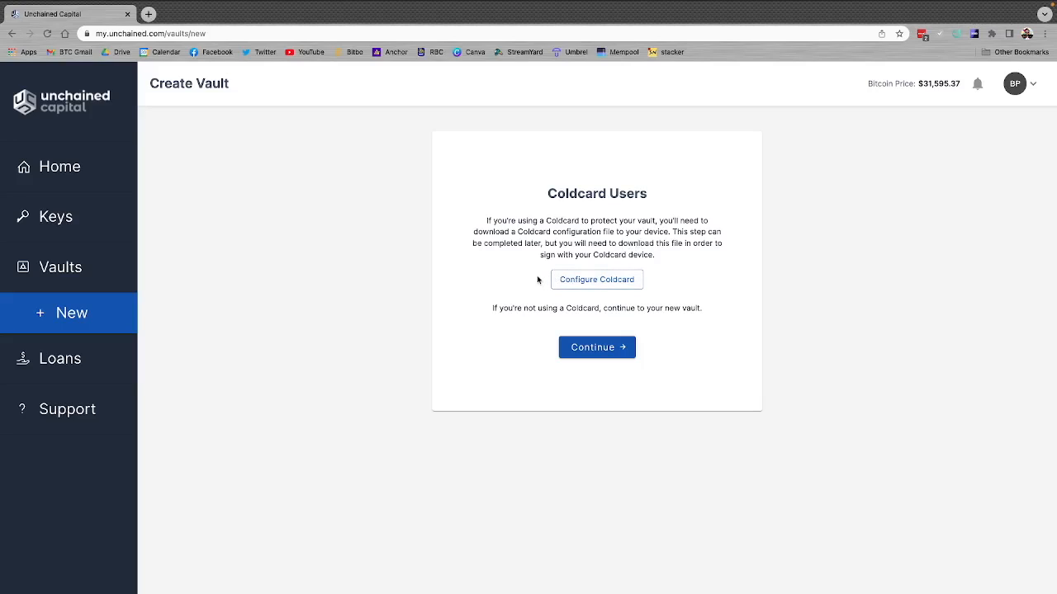
Step: Download the vault's Coldcard configuration file and select wc-6QPMYf7u.txt on the NO NAME drive in Finder
{"action": "left_click", "coordinate": [608, 280]}
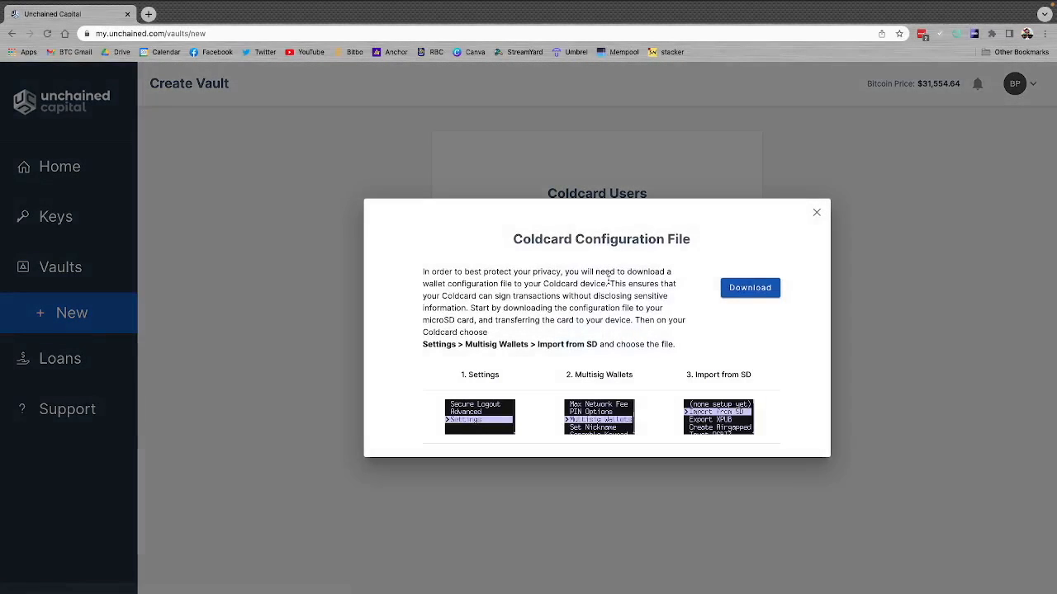
{"action": "left_click", "coordinate": [743, 290]}
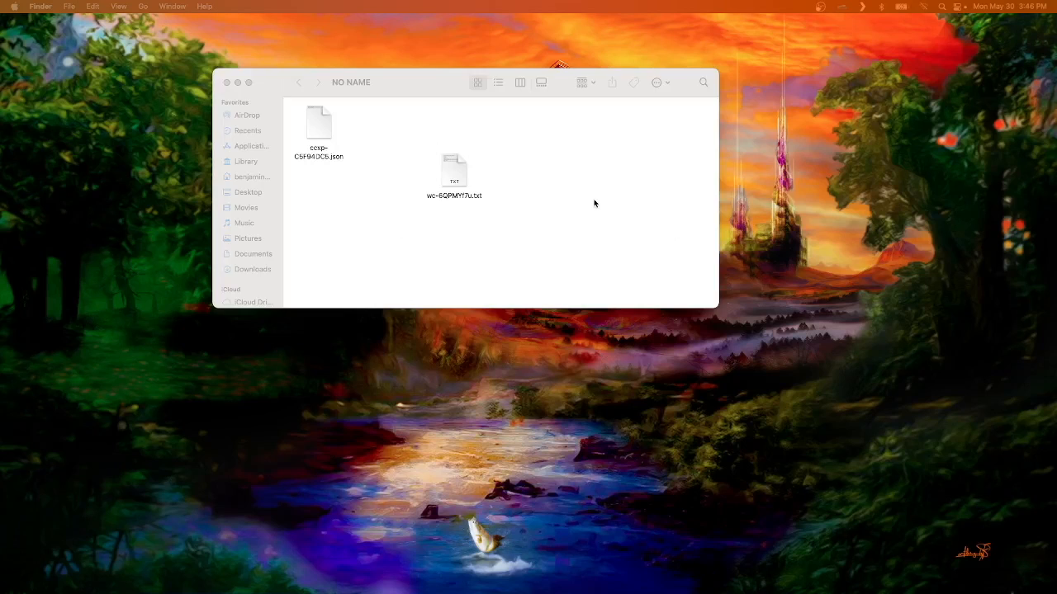
{"action": "left_click", "coordinate": [586, 203]}
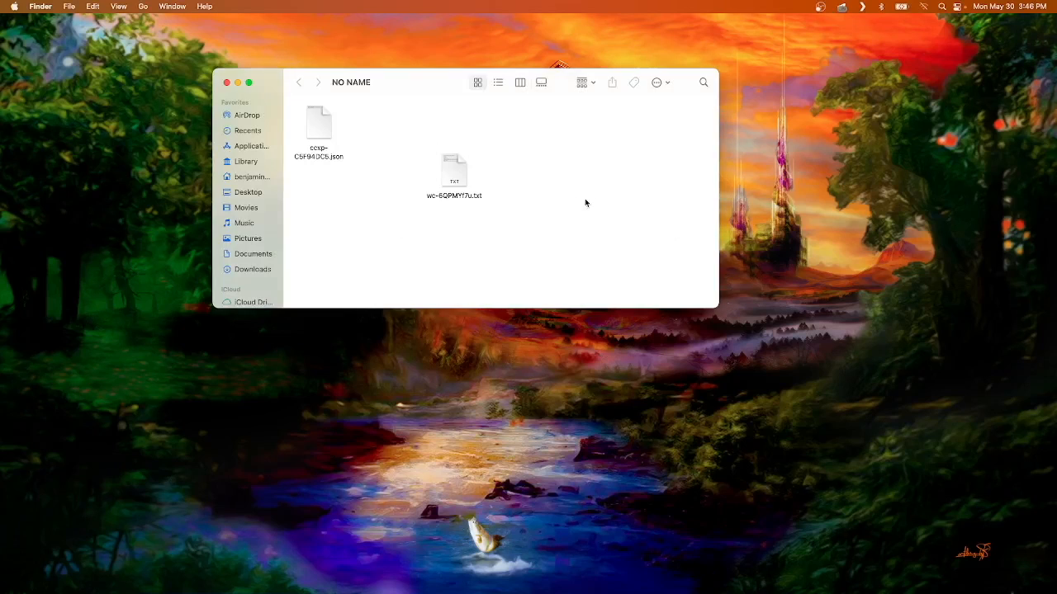
{"action": "left_click", "coordinate": [456, 173]}
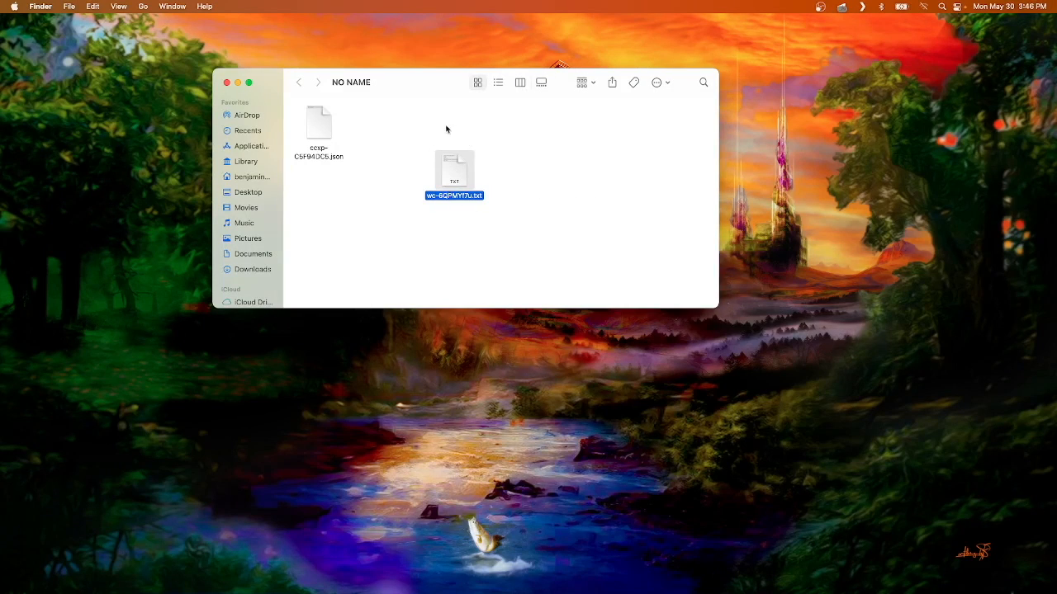
{"action": "left_click_drag", "start_coordinate": [408, 84], "coordinate": [369, 78]}
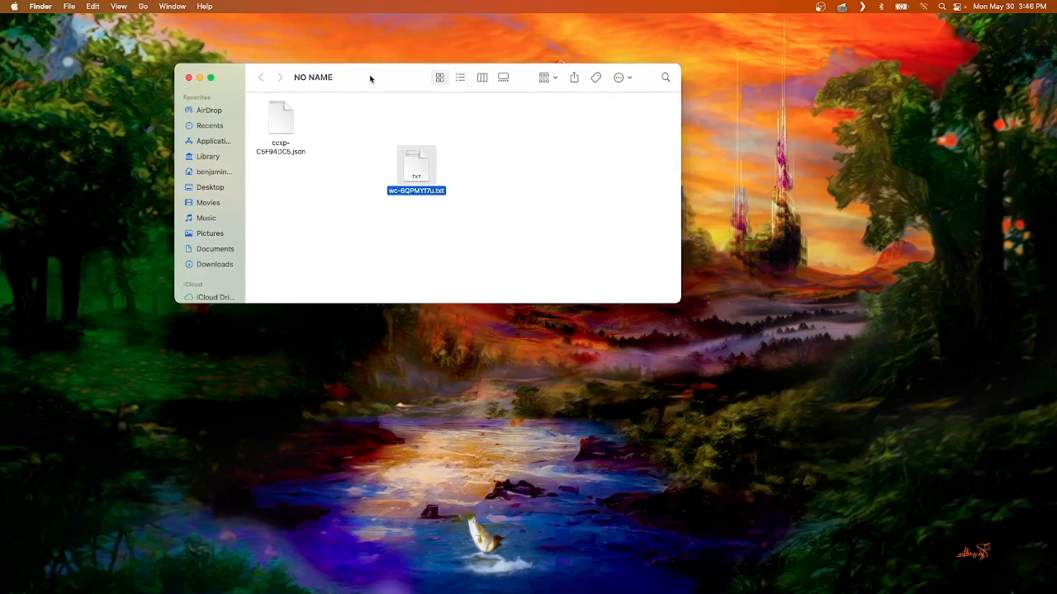
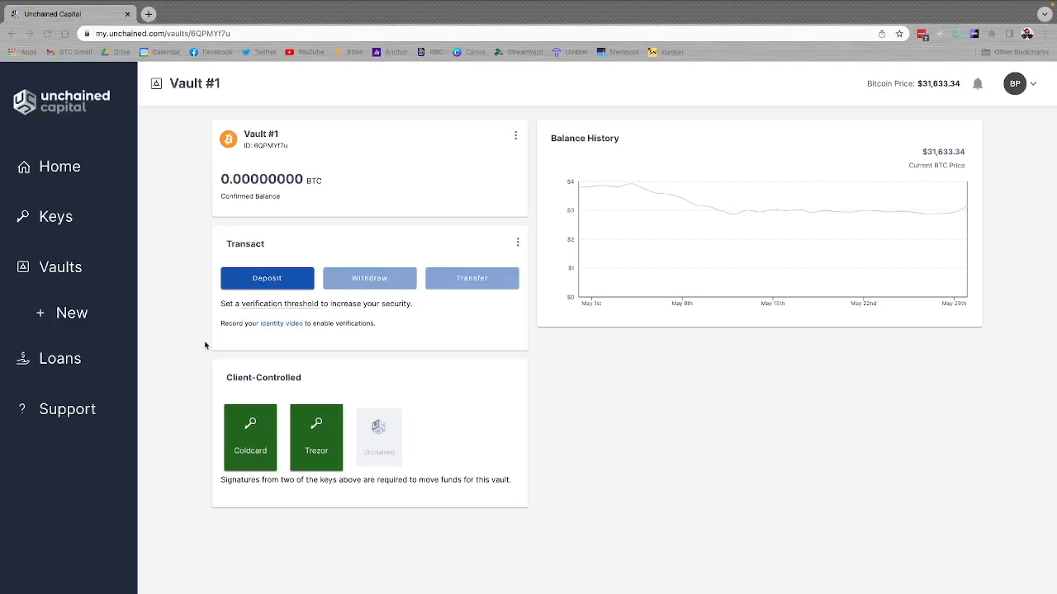
Step: Reveal Vault #1's deposit address and enter it as the payment recipient in Sparrow's Test Wallet
{"action": "left_click", "coordinate": [262, 283]}
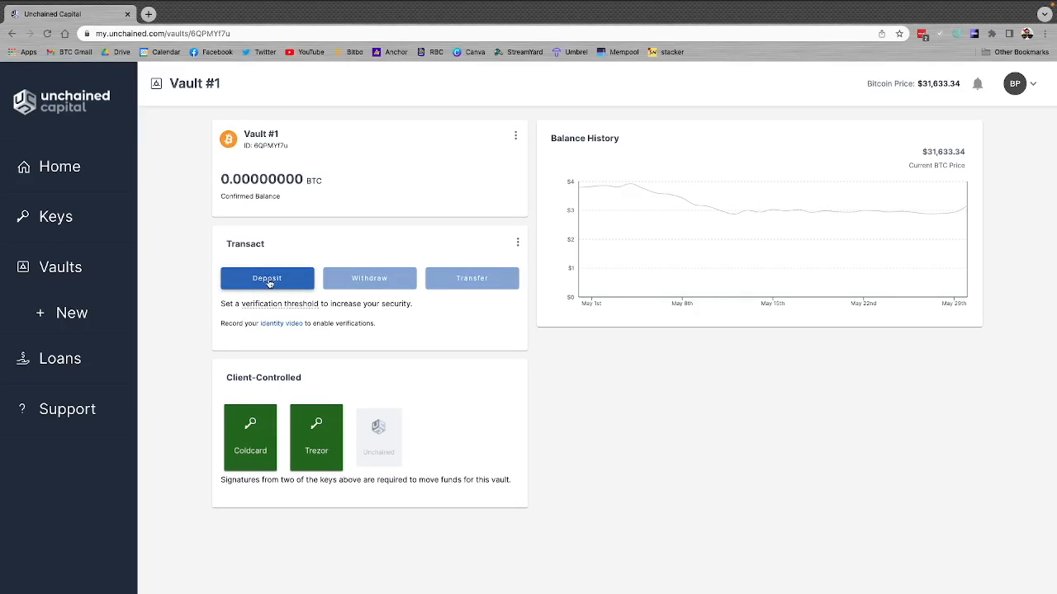
{"action": "left_click", "coordinate": [268, 283]}
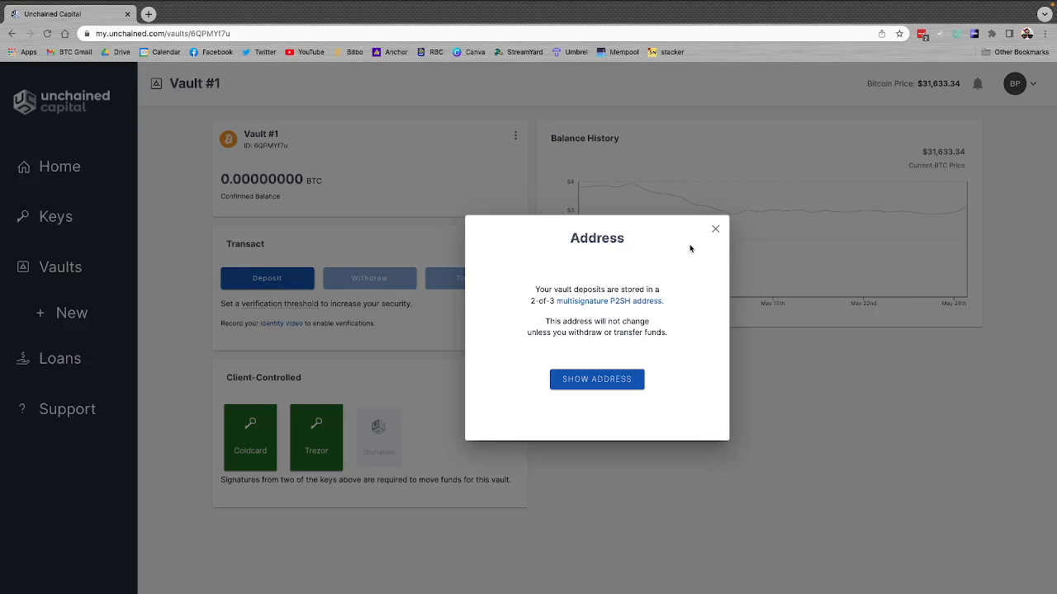
{"action": "left_click", "coordinate": [575, 380]}
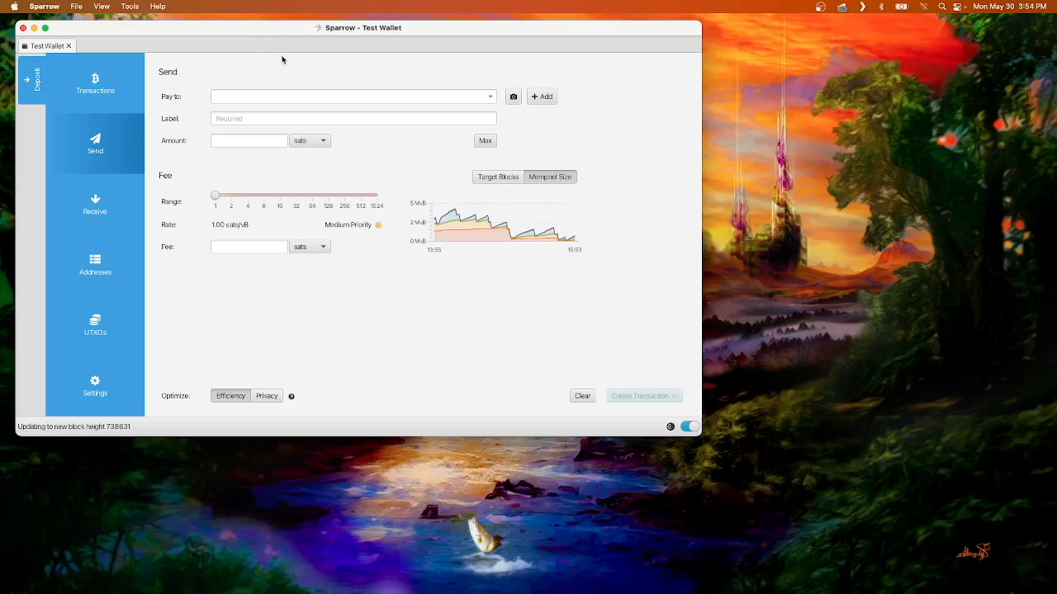
{"action": "left_click", "coordinate": [258, 95]}
{"action": "type", "text": "3CjNANmjtBMGJH5sGE7yUTxMxGY4b8WxF"}
Step: Label the payment unchained, set 200,000 sats with a fee rate of about 2.12 sats/vB, and create the transaction
{"action": "left_click", "coordinate": [250, 118]}
{"action": "type", "text": "un"}
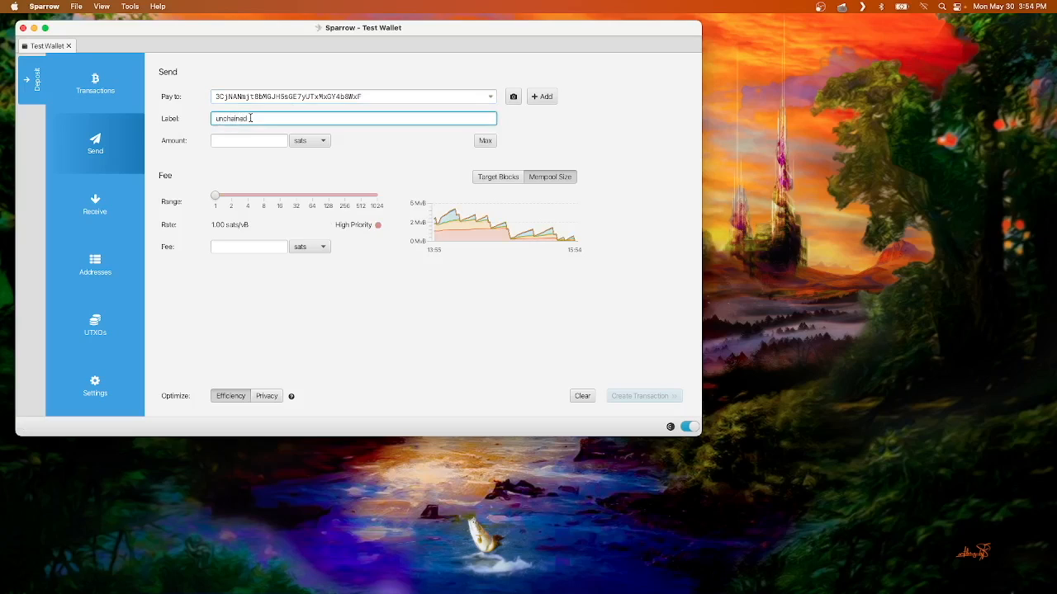
{"action": "left_click", "coordinate": [251, 140]}
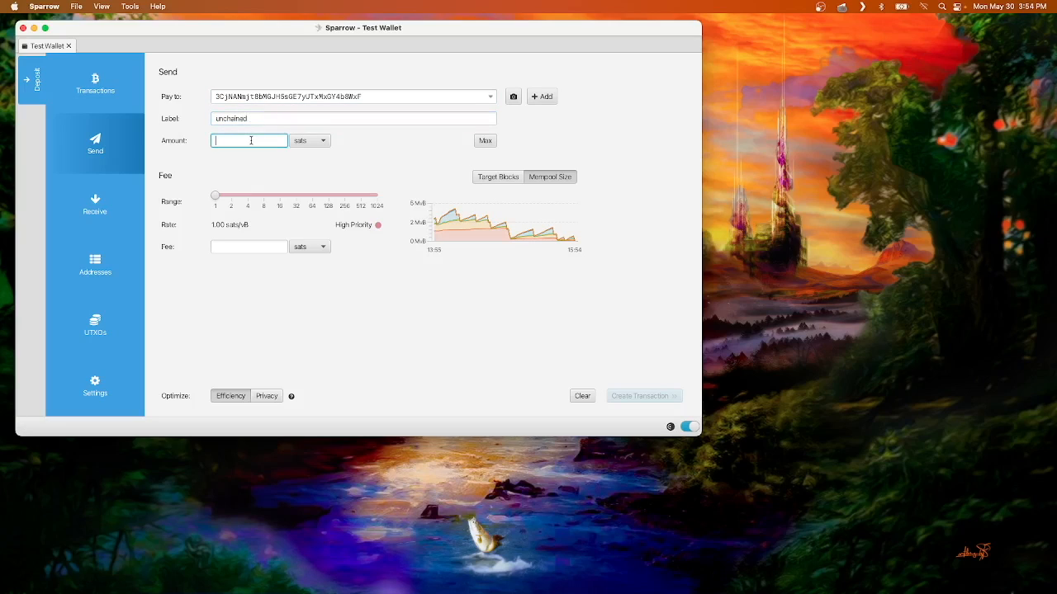
{"action": "type", "text": "200,000"}
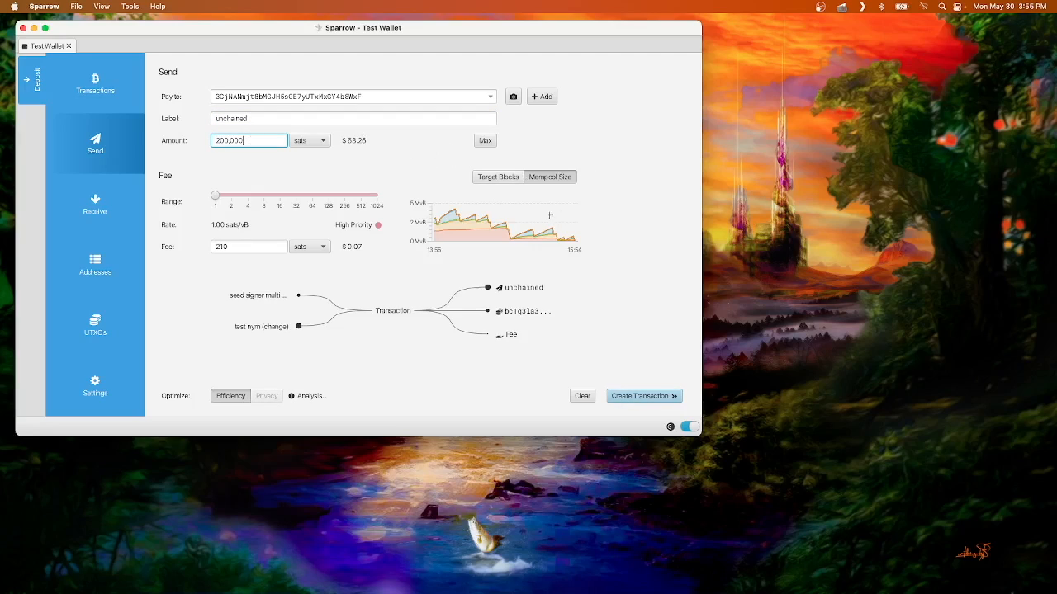
{"action": "left_click", "coordinate": [232, 198]}
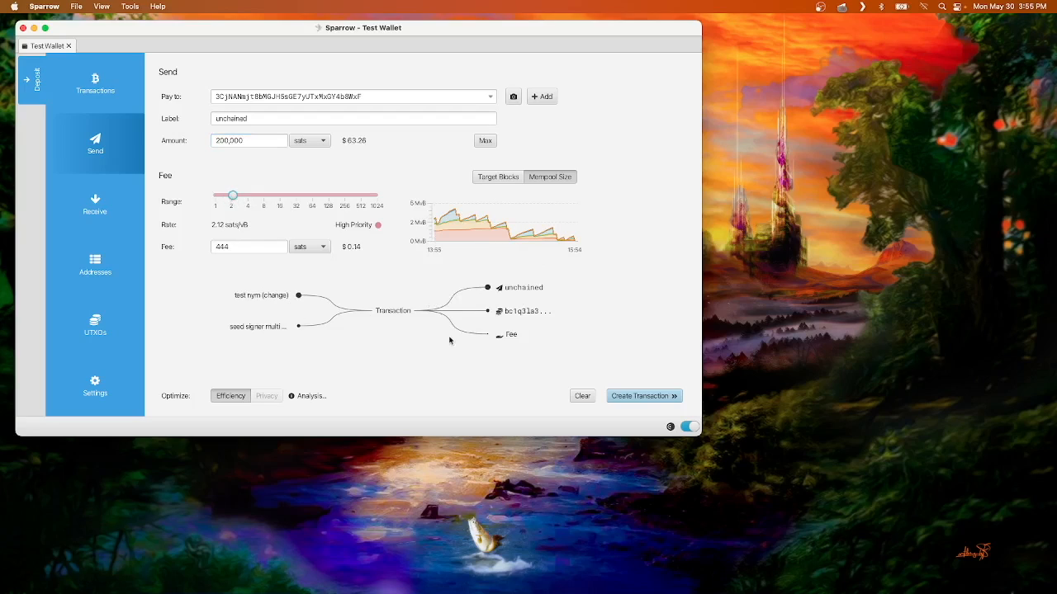
{"action": "left_click", "coordinate": [638, 398]}
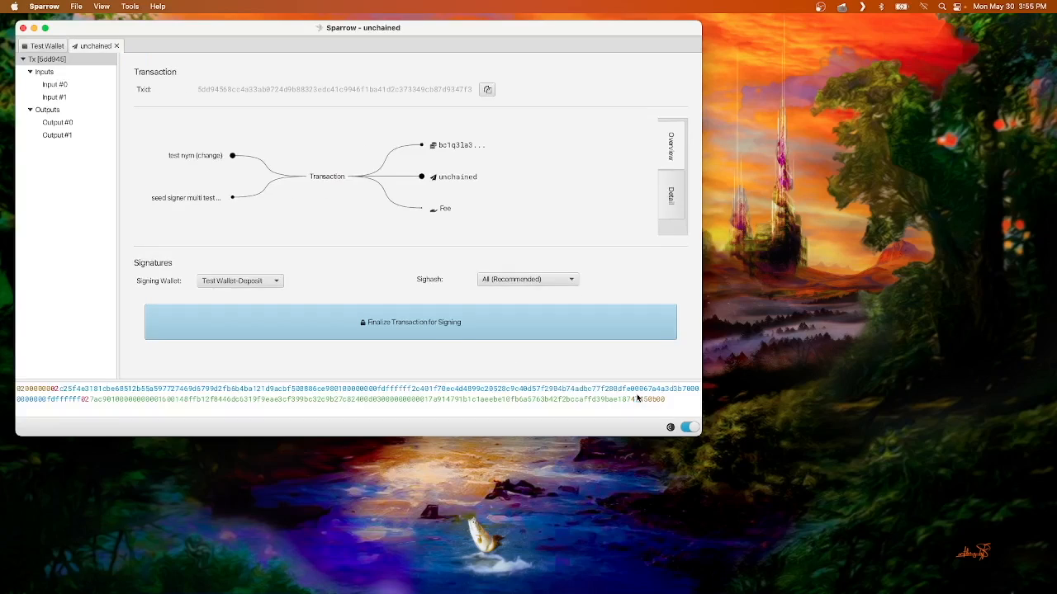
Step: Finalize the unchained transaction for signing, then sign and broadcast it
{"action": "left_click", "coordinate": [375, 329]}
{"action": "left_click", "coordinate": [613, 327]}
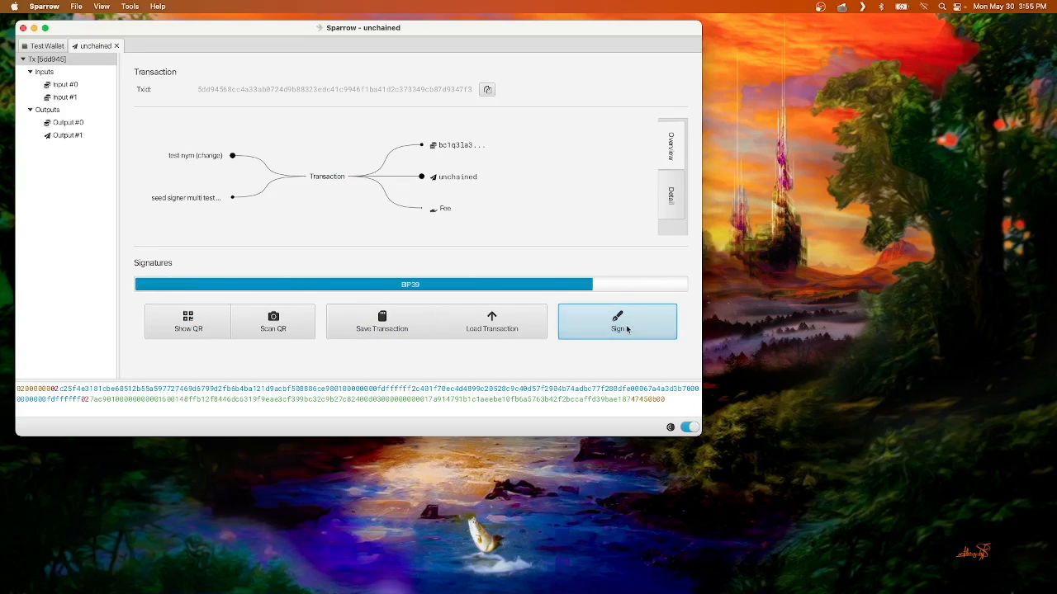
{"action": "left_click", "coordinate": [597, 328]}
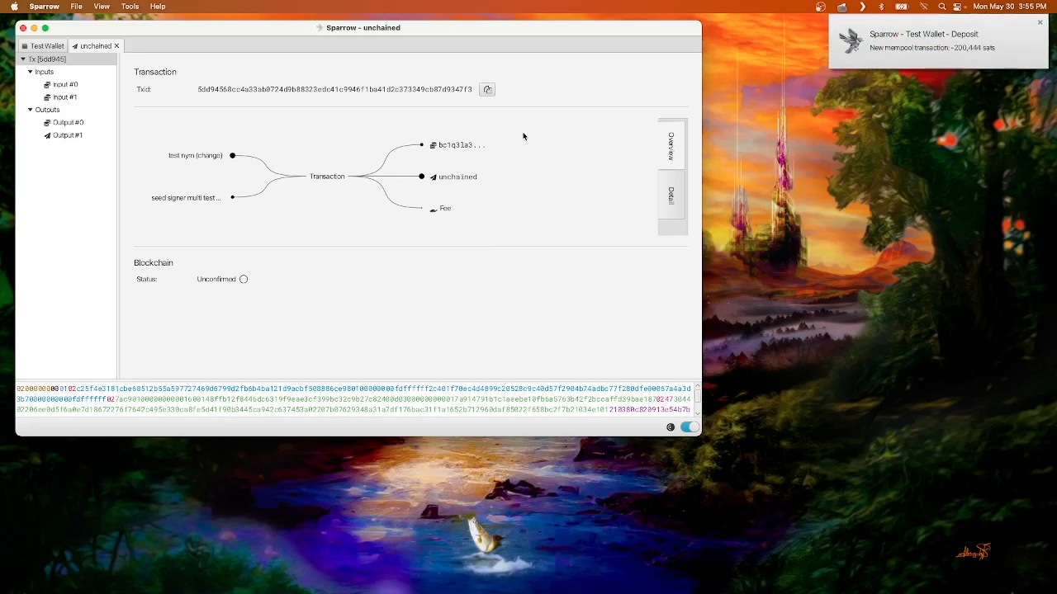
{"action": "left_click", "coordinate": [1040, 22]}
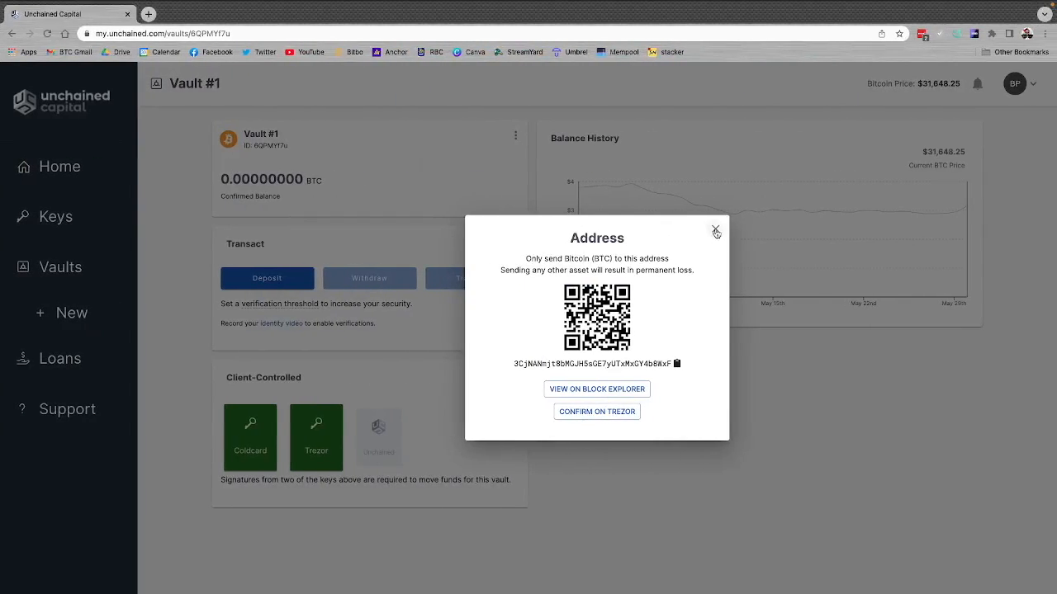
Step: Close the deposit address dialog in Unchained Capital, check the dashboard, and reopen Vault #1 from the vault list
{"action": "left_click", "coordinate": [715, 231]}
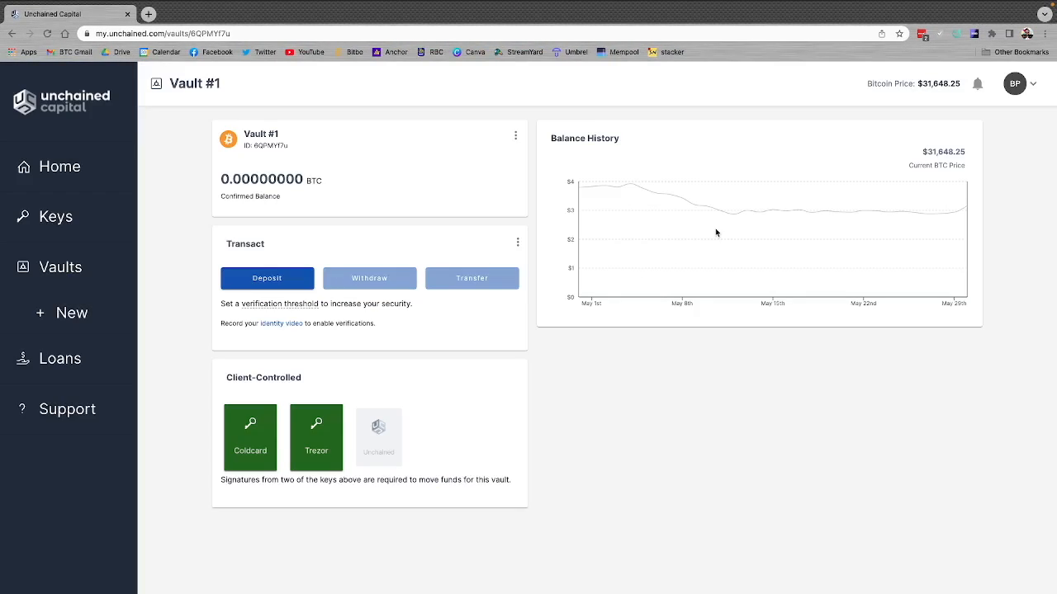
{"action": "left_click", "coordinate": [44, 175]}
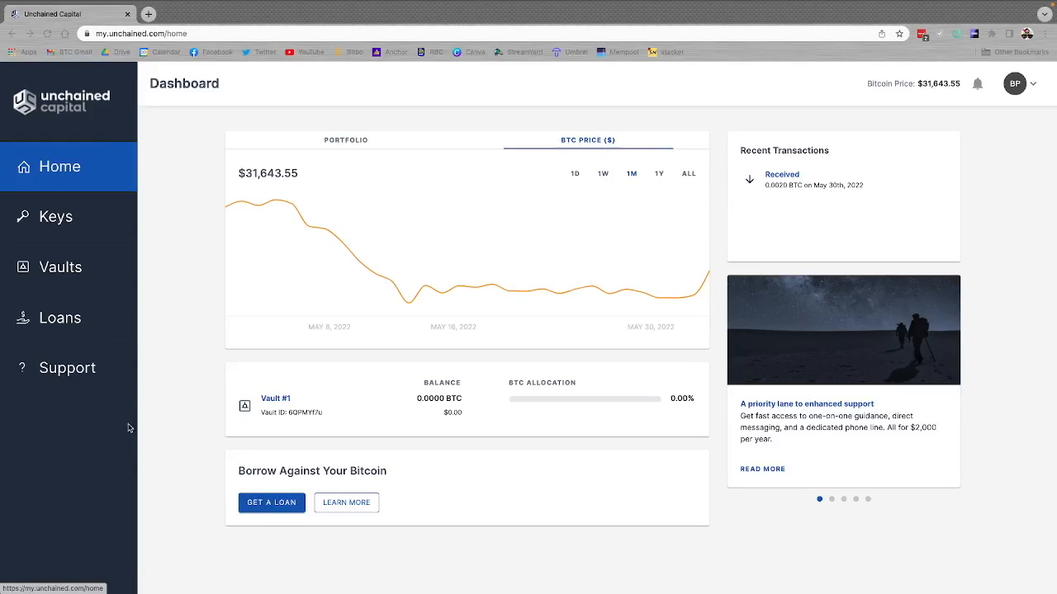
{"action": "left_click", "coordinate": [86, 273]}
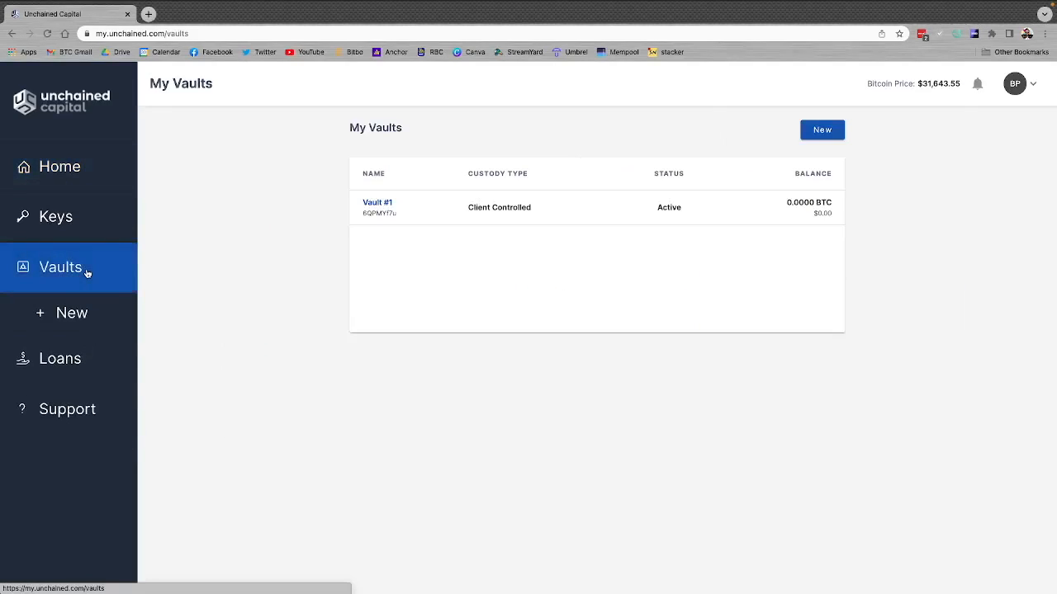
{"action": "left_click", "coordinate": [502, 208]}
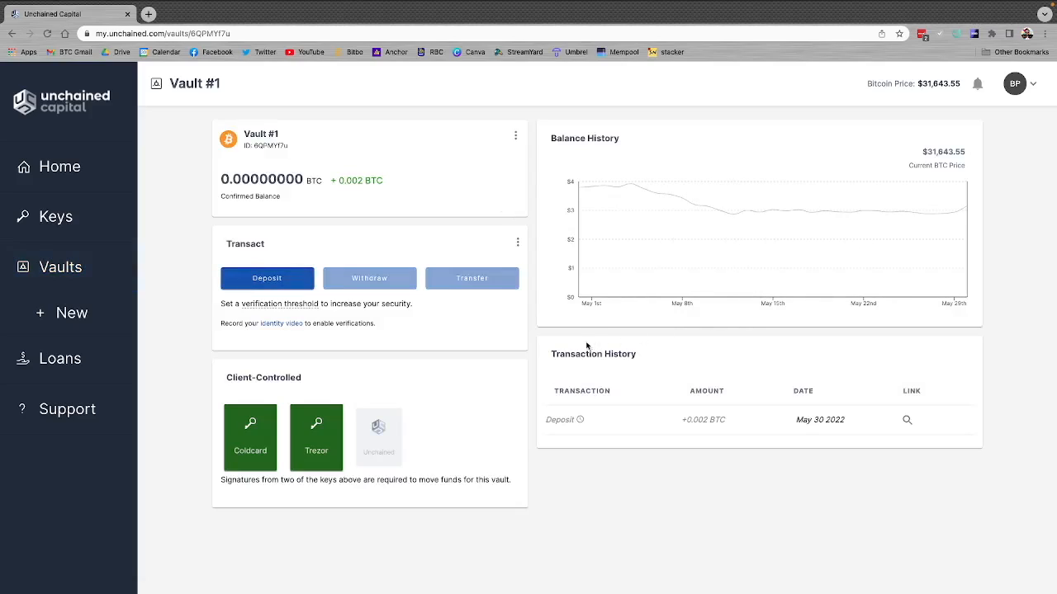
Step: Examine Vault #1's pending deposit, comparing its confirmed balance with the incoming amount
{"action": "mouse_move", "coordinate": [580, 421]}
{"action": "left_click_drag", "start_coordinate": [229, 178], "coordinate": [299, 179]}
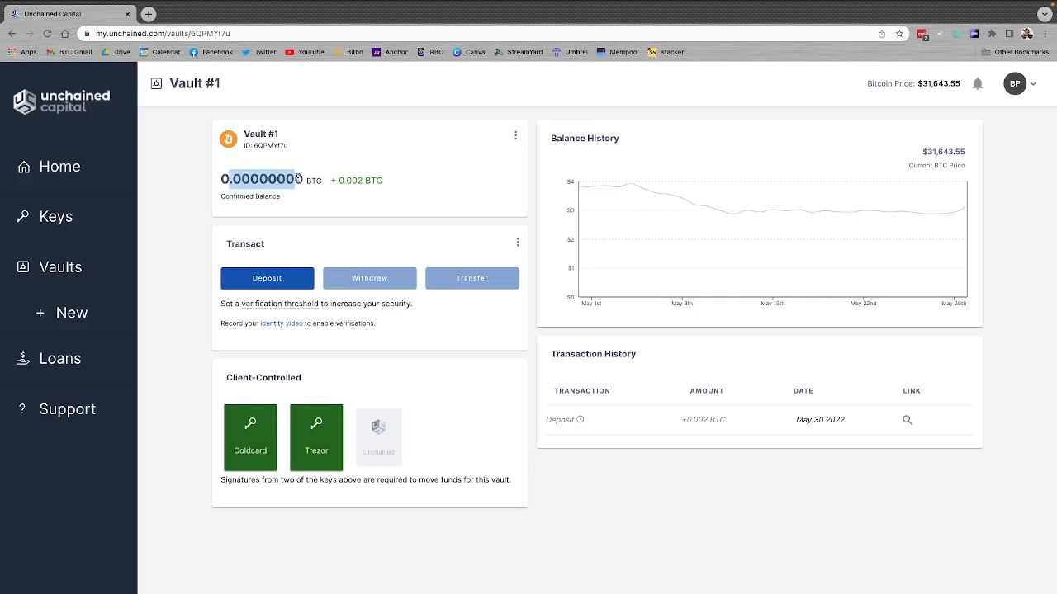
{"action": "left_click", "coordinate": [241, 180]}
{"action": "left_click_drag", "start_coordinate": [330, 180], "coordinate": [367, 180]}
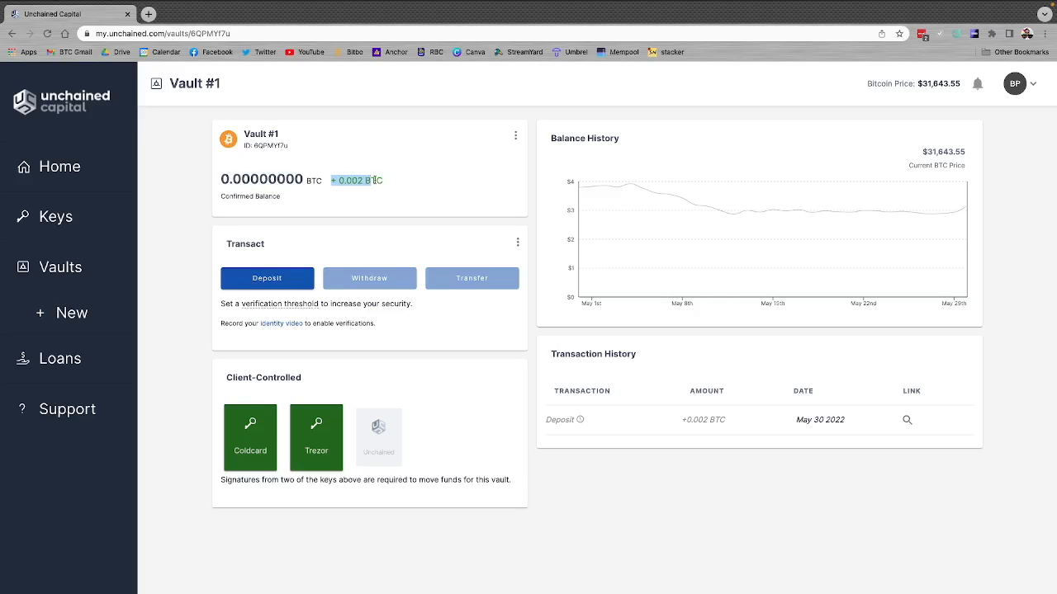
{"action": "left_click", "coordinate": [402, 179]}
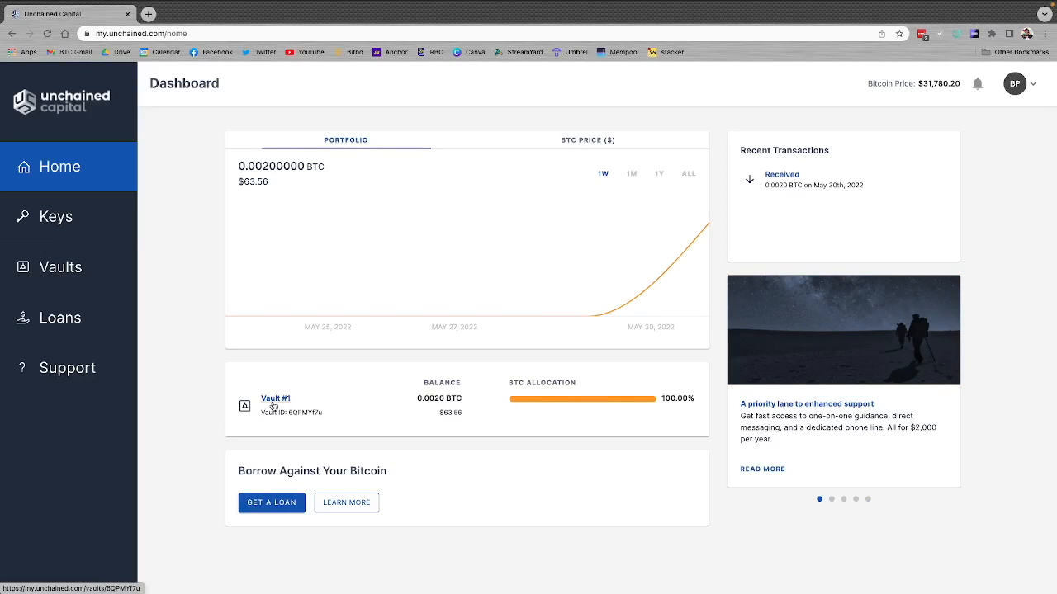
Step: Start a withdrawal from Vault #1, using the receive address copied from Sparrow's Test Wallet as the destination
{"action": "left_click", "coordinate": [52, 270]}
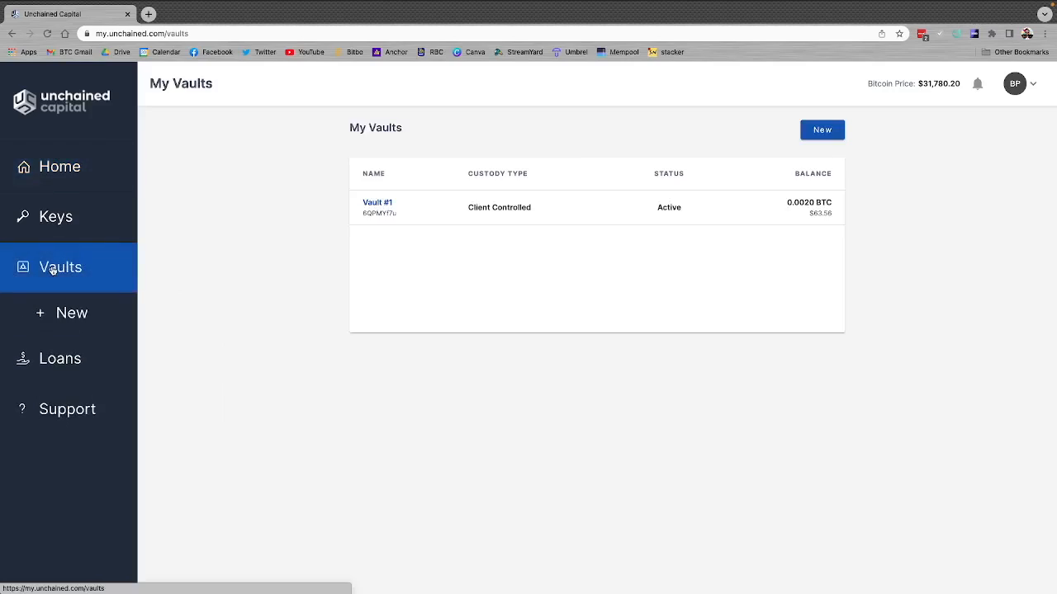
{"action": "left_click", "coordinate": [484, 206]}
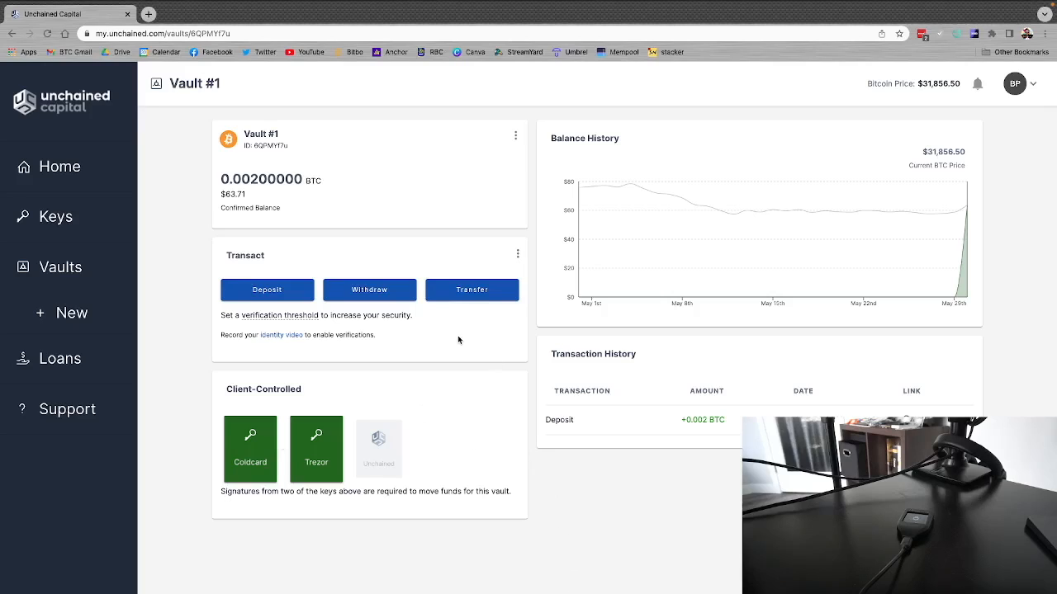
{"action": "left_click", "coordinate": [371, 289]}
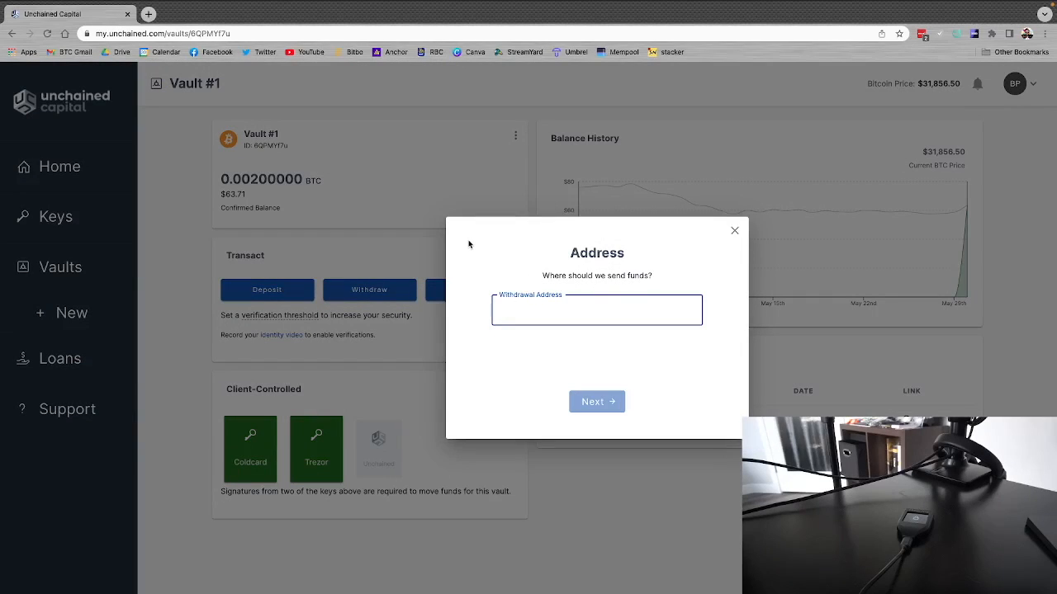
{"action": "key", "text": "ctrl+Left"}
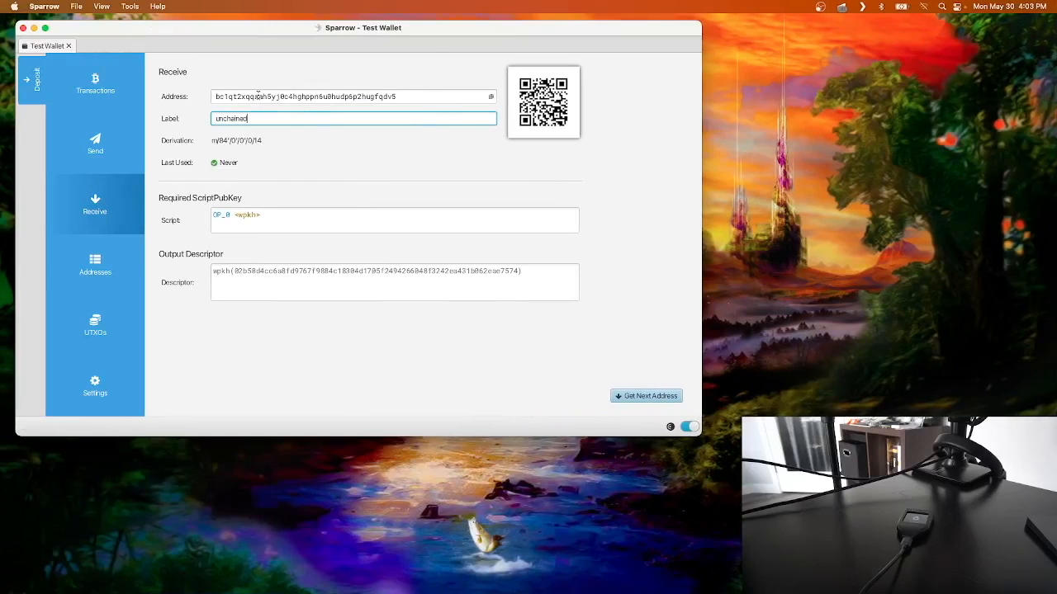
{"action": "left_click", "coordinate": [492, 97]}
{"action": "key", "text": "ctrl+Right"}
{"action": "left_click", "coordinate": [547, 317]}
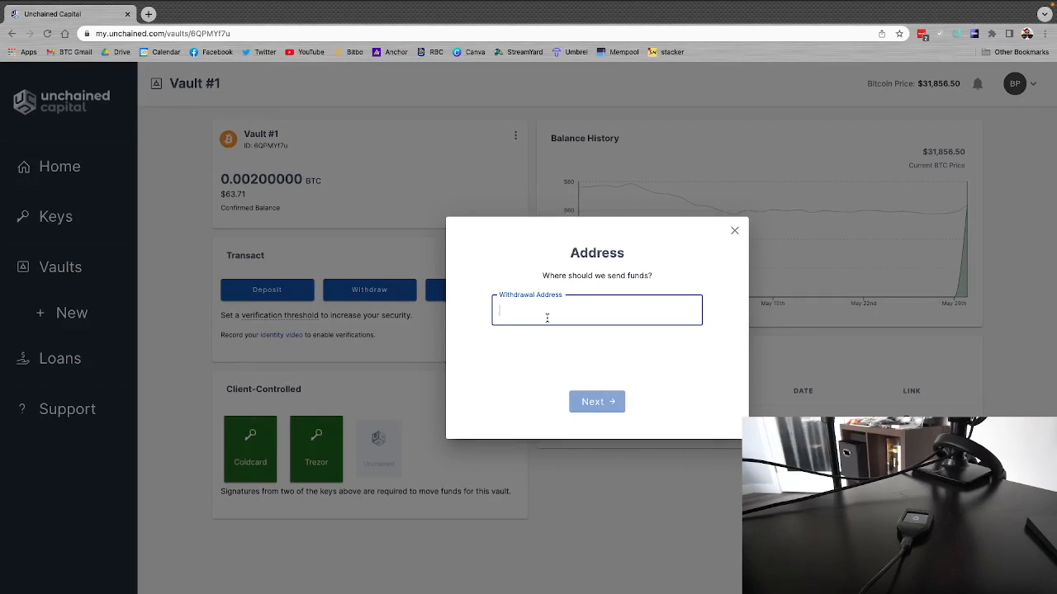
{"action": "key", "text": "super+v"}
{"action": "left_click", "coordinate": [591, 401]}
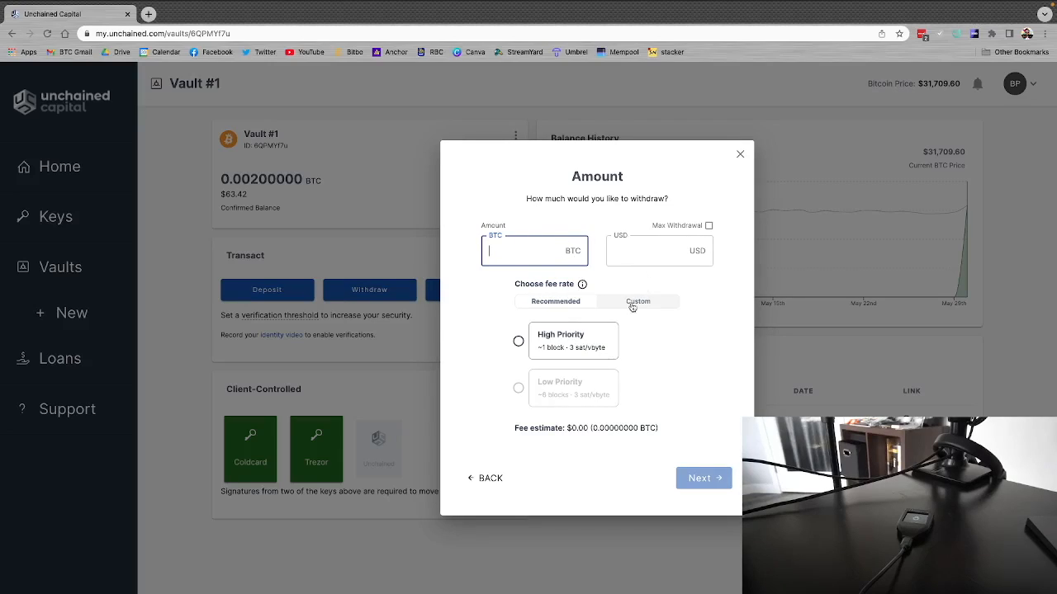
Step: Set the withdrawal to 0.001 BTC with the recommended High Priority fee rate and continue
{"action": "type", "text": "0.001"}
{"action": "left_click", "coordinate": [643, 302]}
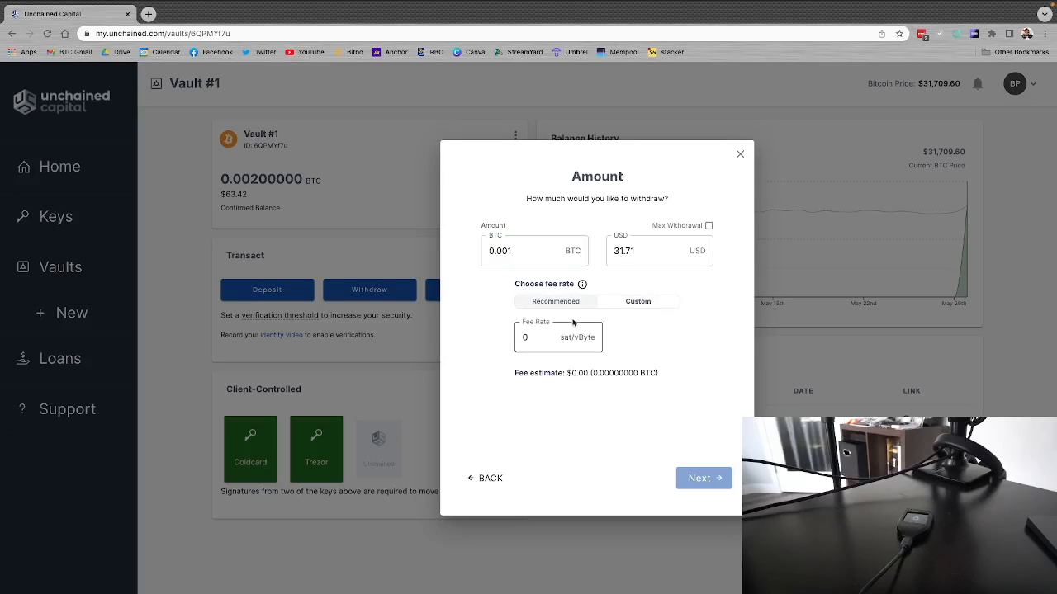
{"action": "left_click", "coordinate": [549, 303]}
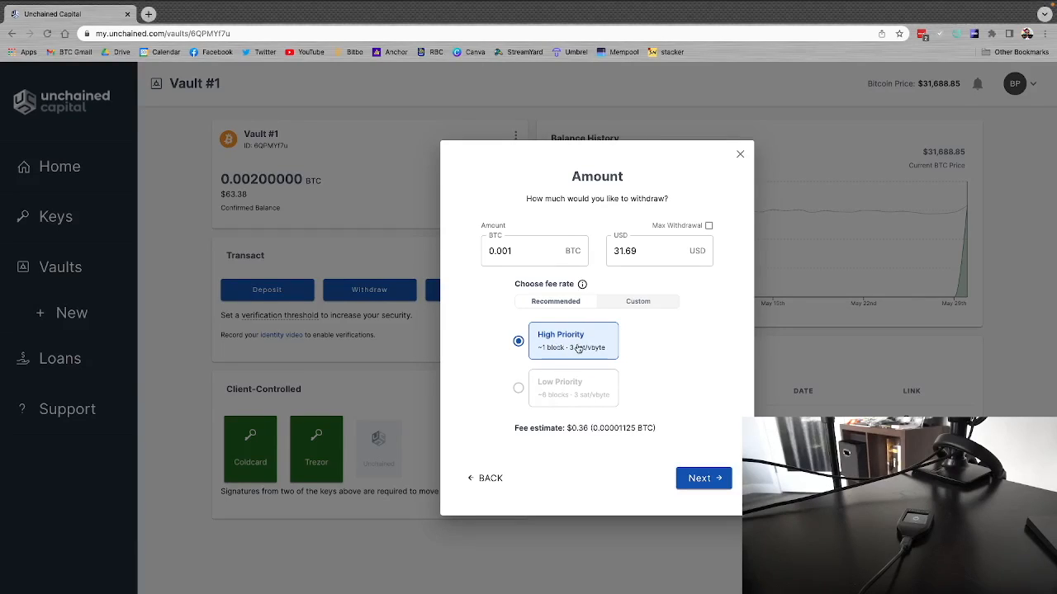
{"action": "left_click", "coordinate": [698, 478]}
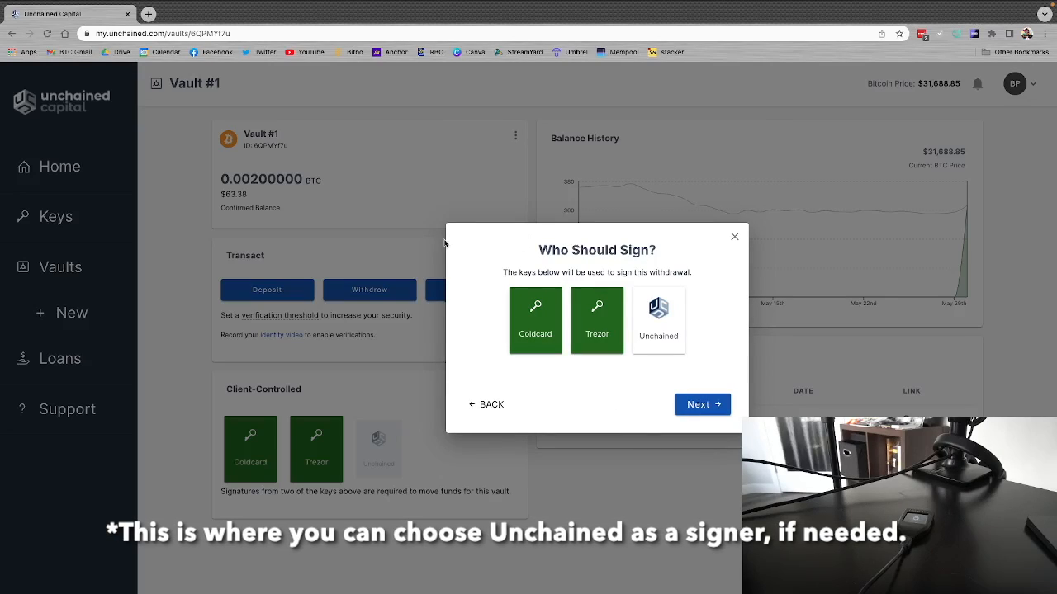
Step: Designate Coldcard and Trezor as the signing keys and create the withdrawal transaction
{"action": "left_click", "coordinate": [598, 334]}
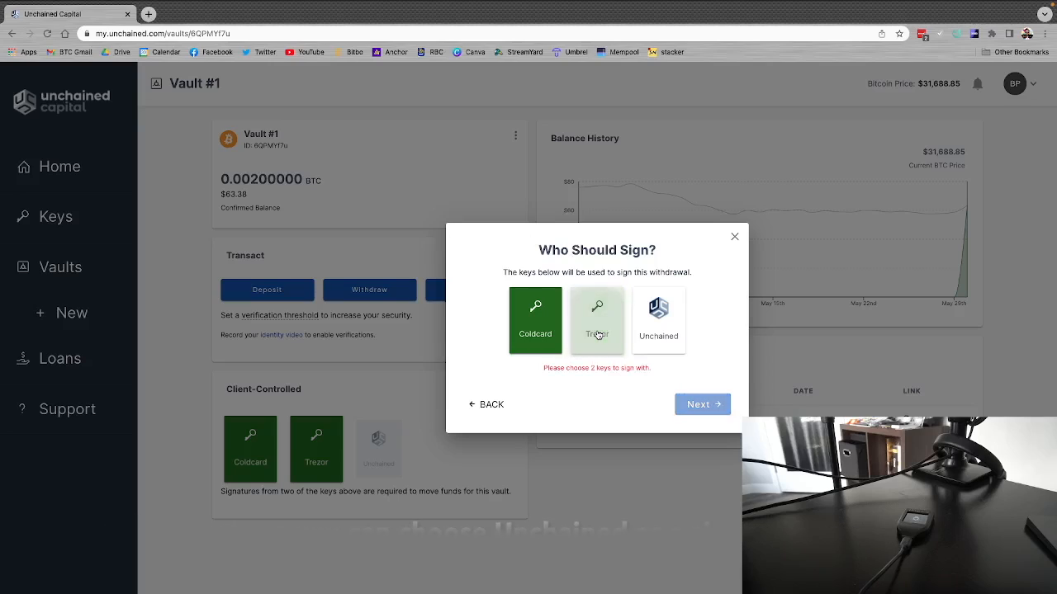
{"action": "left_click", "coordinate": [598, 333]}
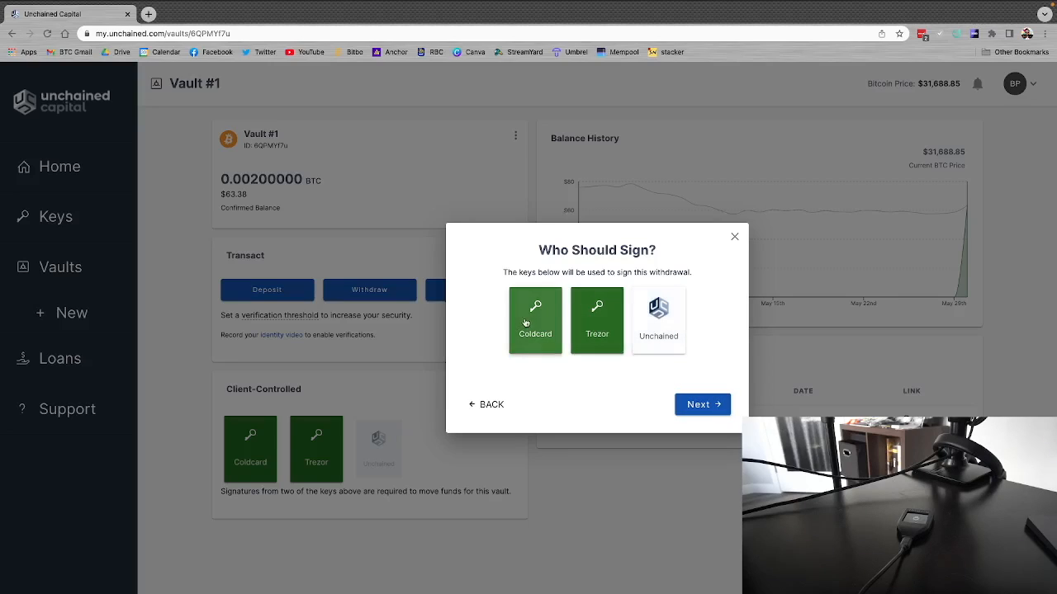
{"action": "left_click", "coordinate": [699, 414]}
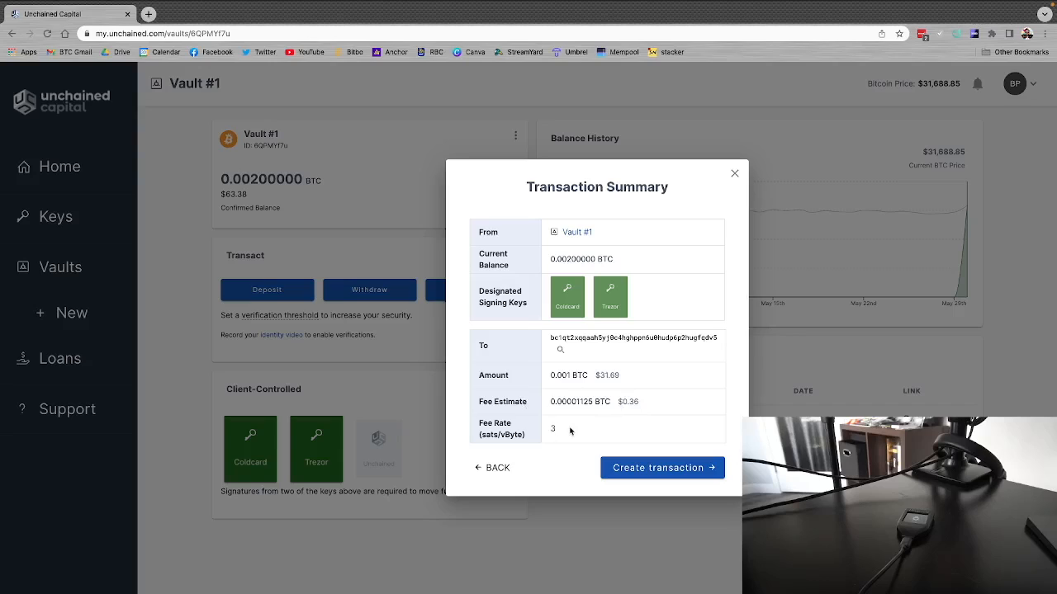
{"action": "left_click", "coordinate": [656, 468]}
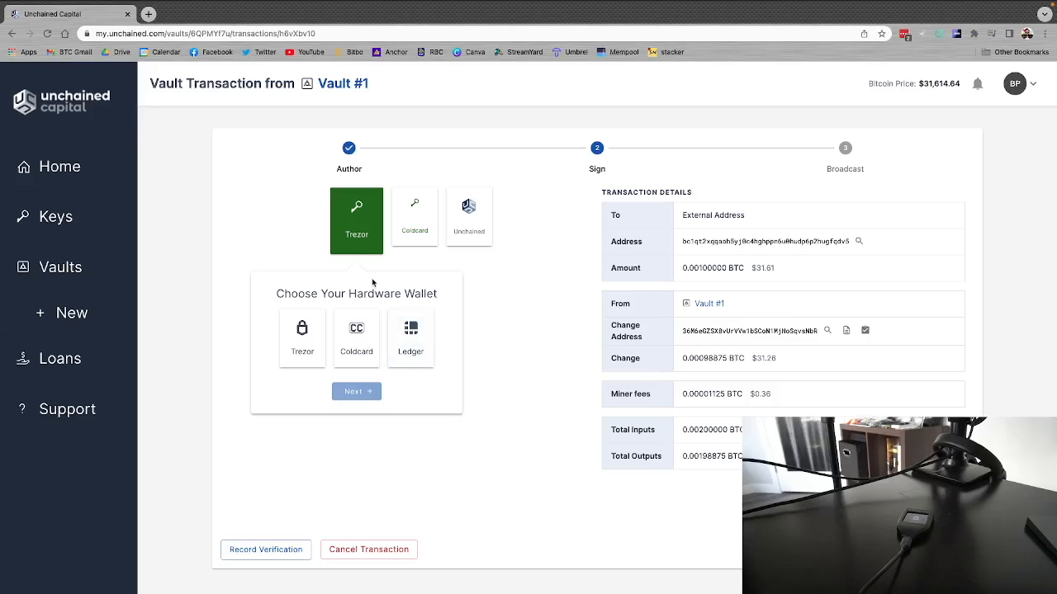
Step: Sign the withdrawal with the Trezor key, allowing Unchained device access once for this session and leaving the passphrase blank
{"action": "left_click", "coordinate": [405, 238]}
{"action": "left_click", "coordinate": [360, 223]}
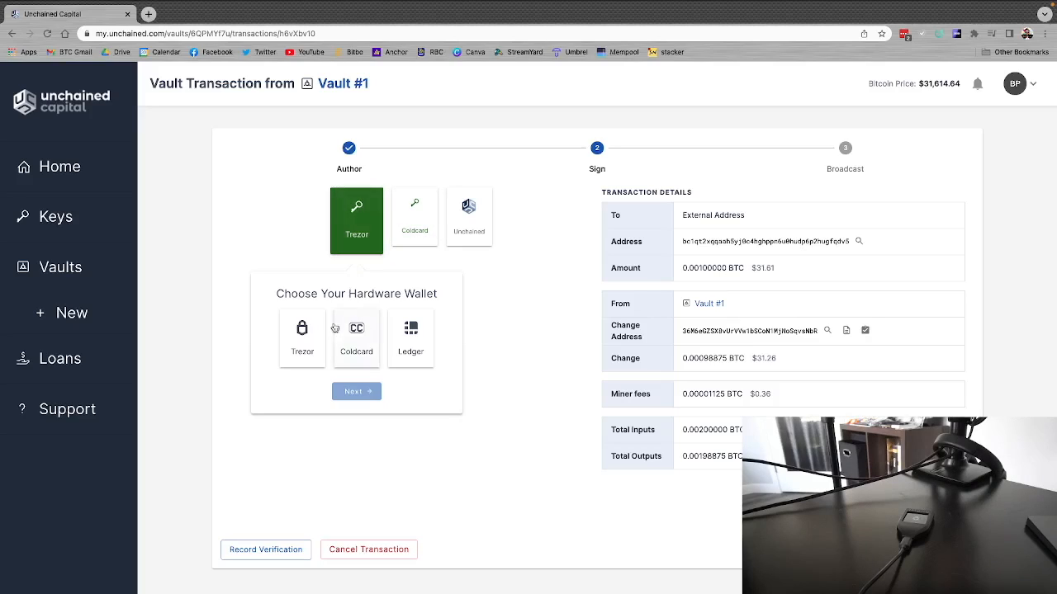
{"action": "left_click", "coordinate": [304, 351]}
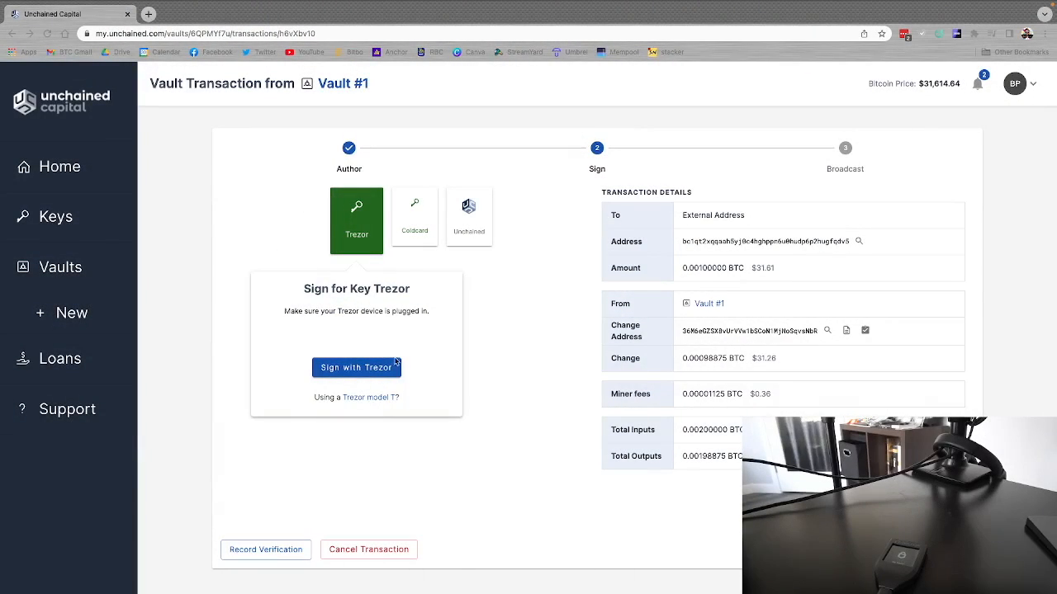
{"action": "left_click", "coordinate": [356, 370]}
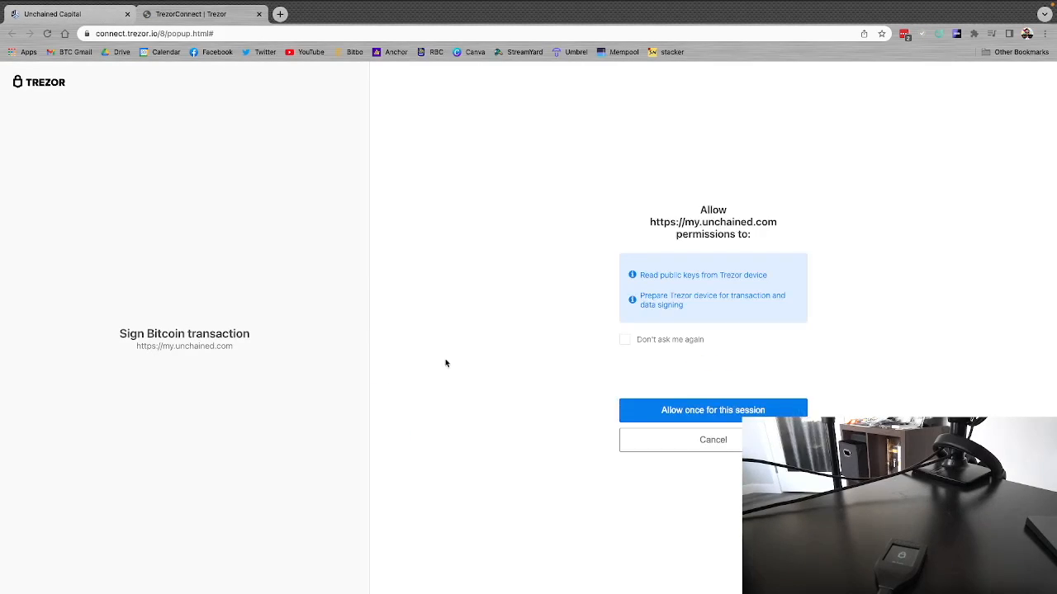
{"action": "left_click", "coordinate": [706, 409]}
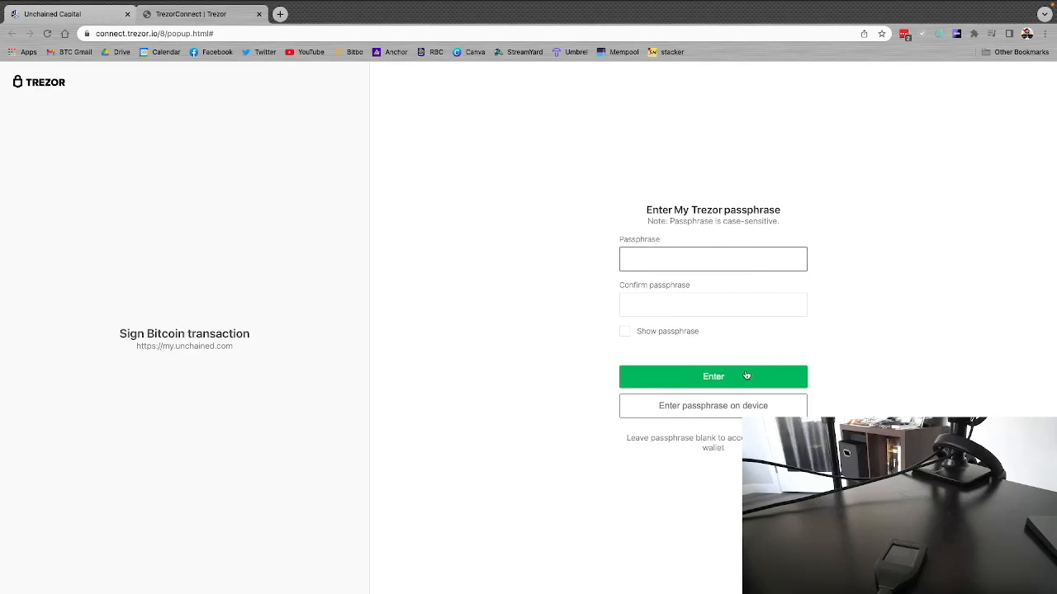
{"action": "left_click", "coordinate": [717, 377]}
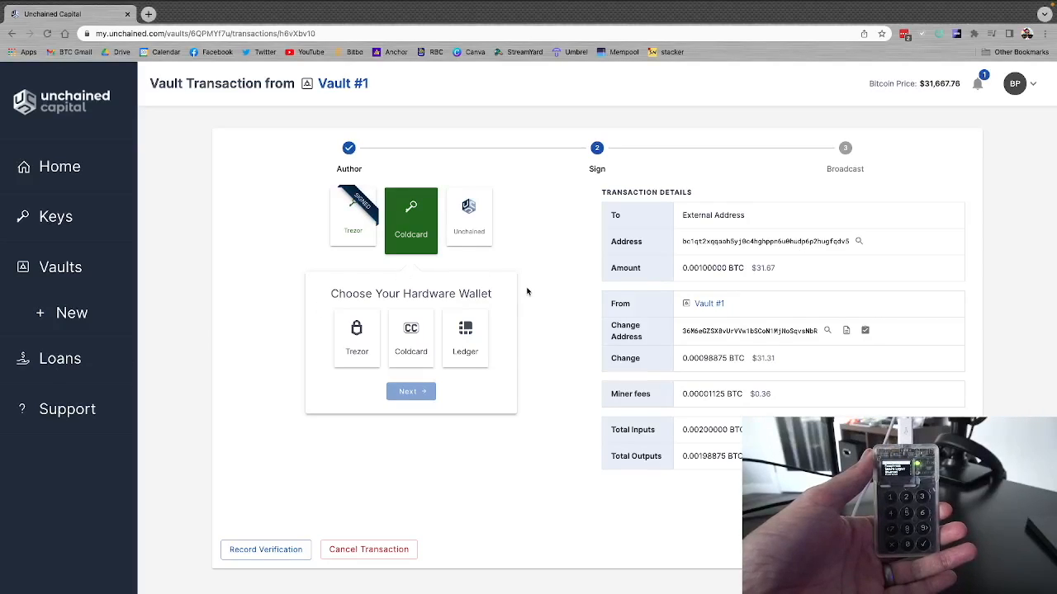
Step: Download the PSBT for signing with Coldcard, and locate 1610-6QPM.psbt on the NO NAME card in Finder
{"action": "left_click", "coordinate": [411, 332]}
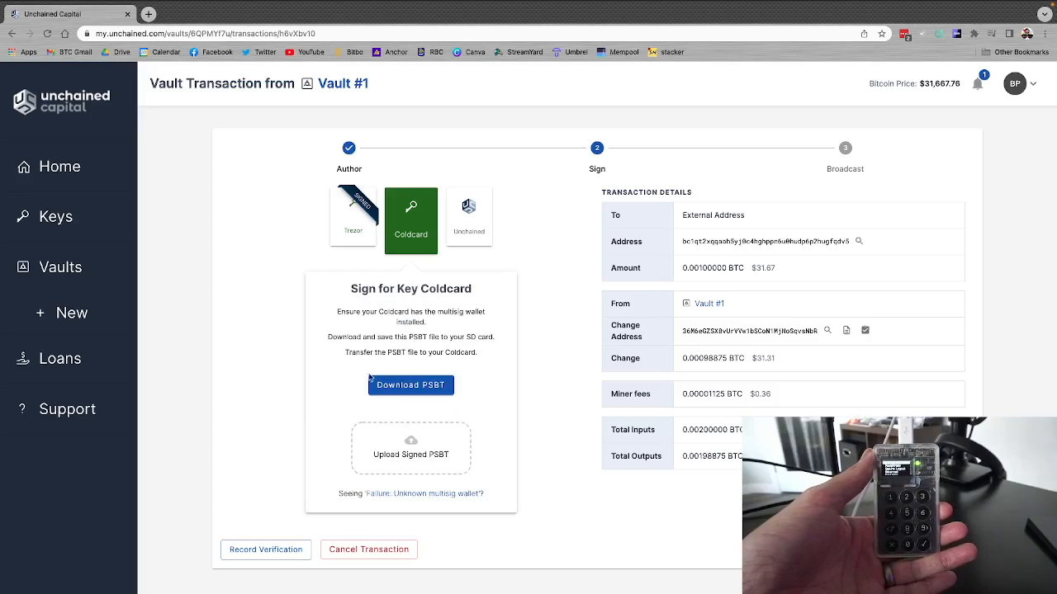
{"action": "left_click", "coordinate": [404, 388]}
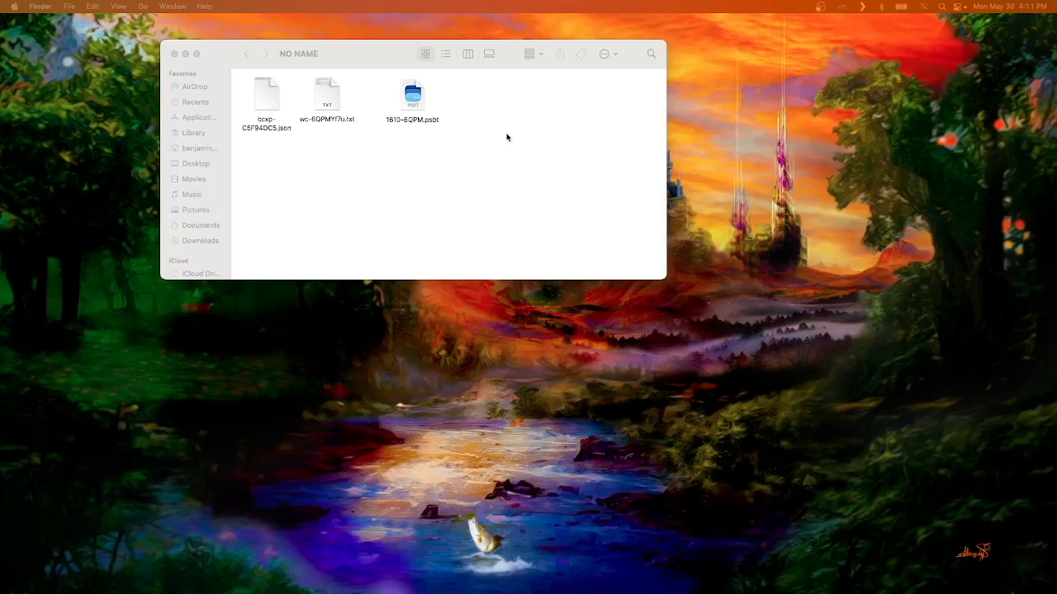
{"action": "left_click", "coordinate": [381, 56]}
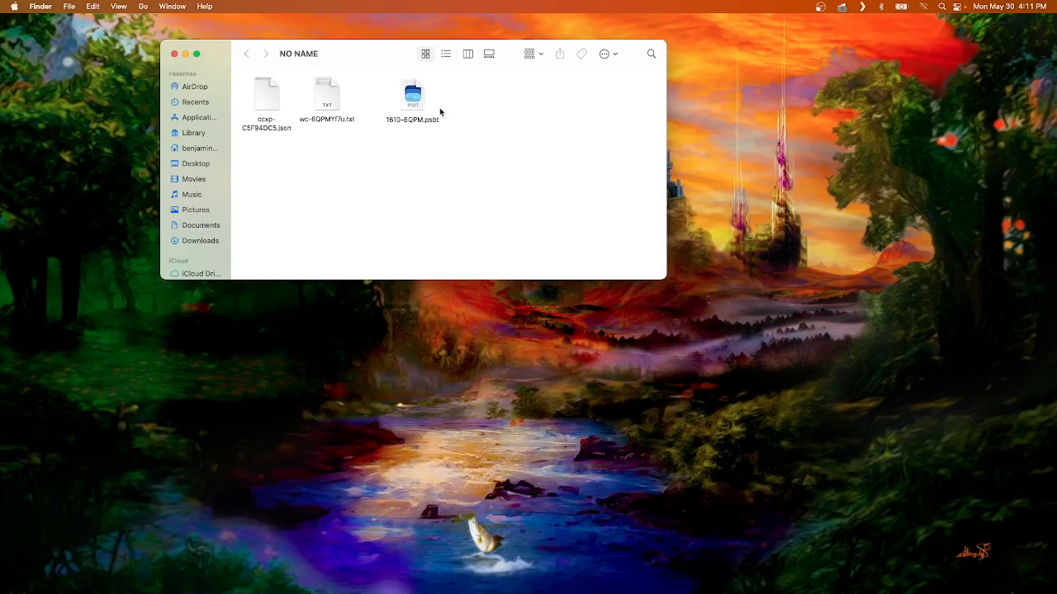
{"action": "left_click", "coordinate": [411, 94]}
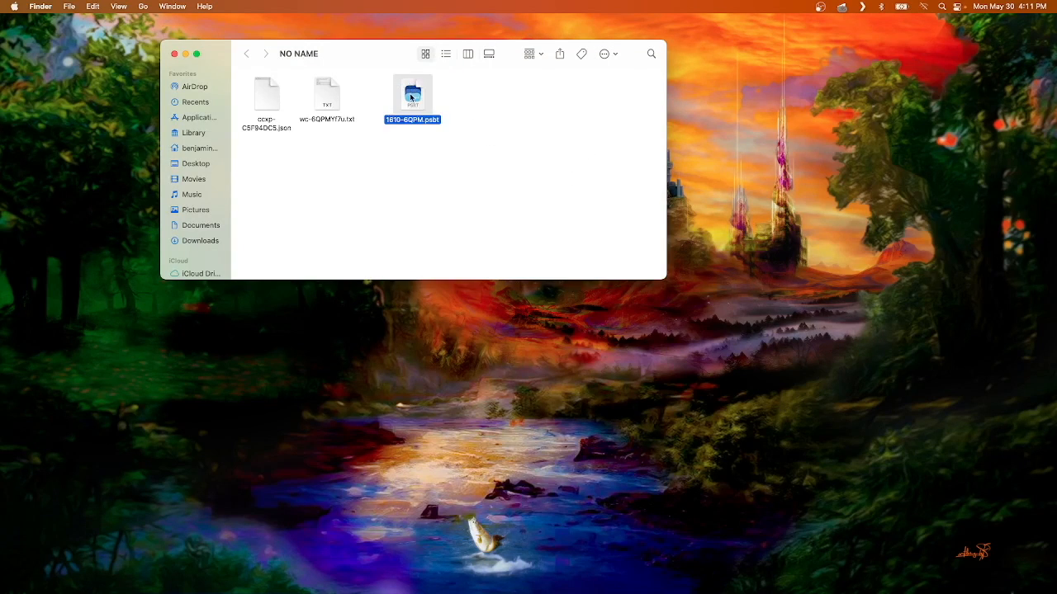
{"action": "left_click_drag", "start_coordinate": [412, 98], "coordinate": [401, 99]}
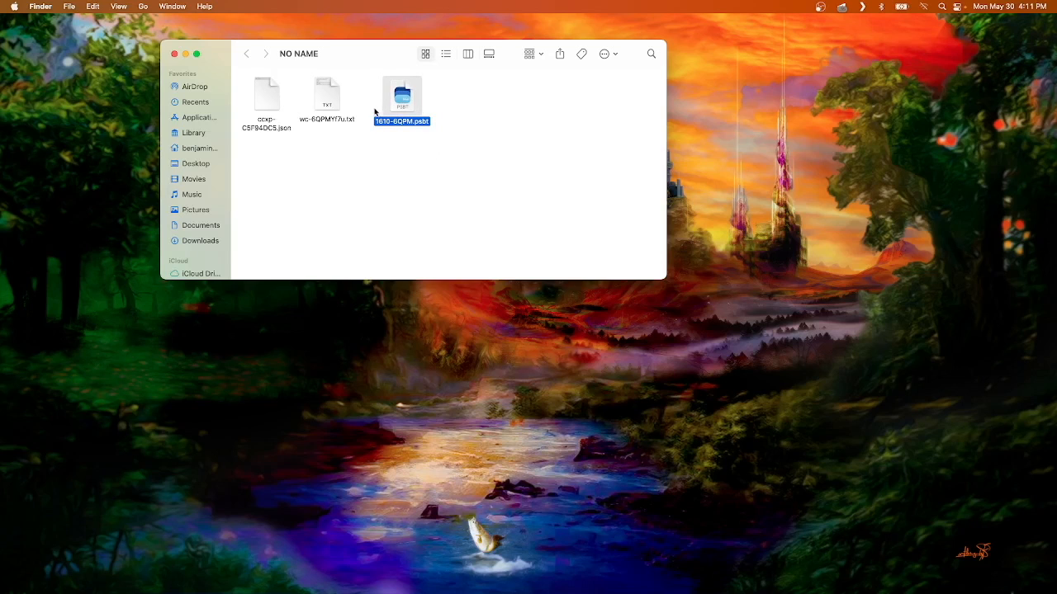
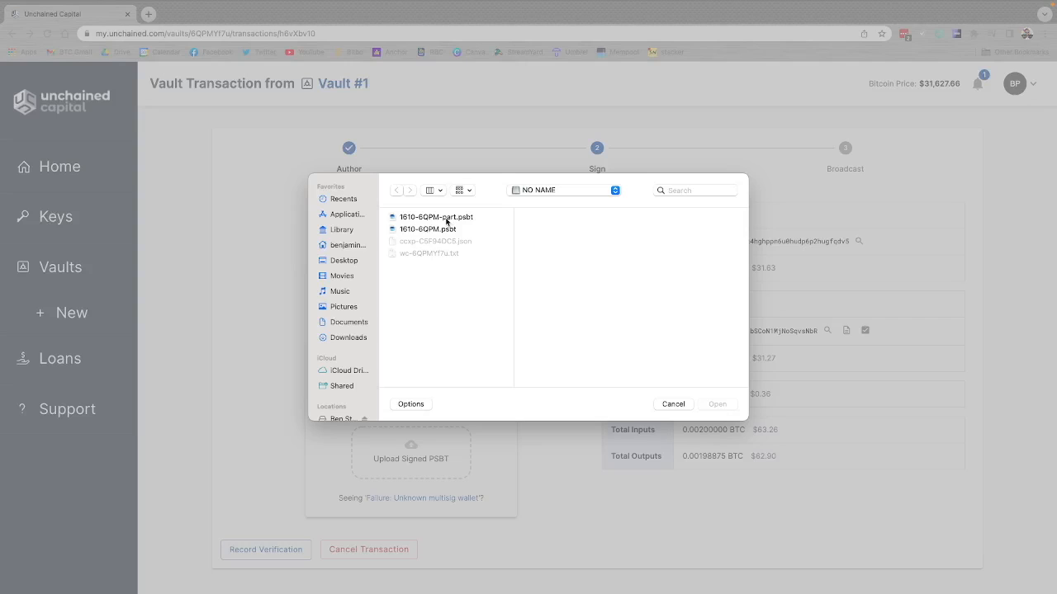
Step: Upload the Coldcard-signed 1610-6QPM-part.psbt and broadcast the withdrawal transaction
{"action": "left_click", "coordinate": [447, 220]}
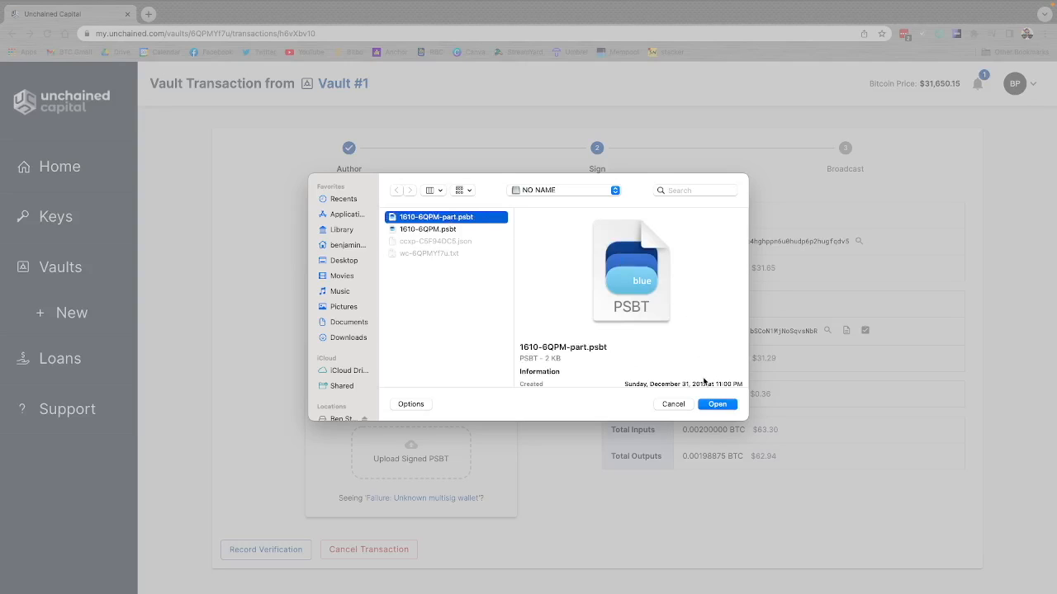
{"action": "left_click", "coordinate": [717, 405]}
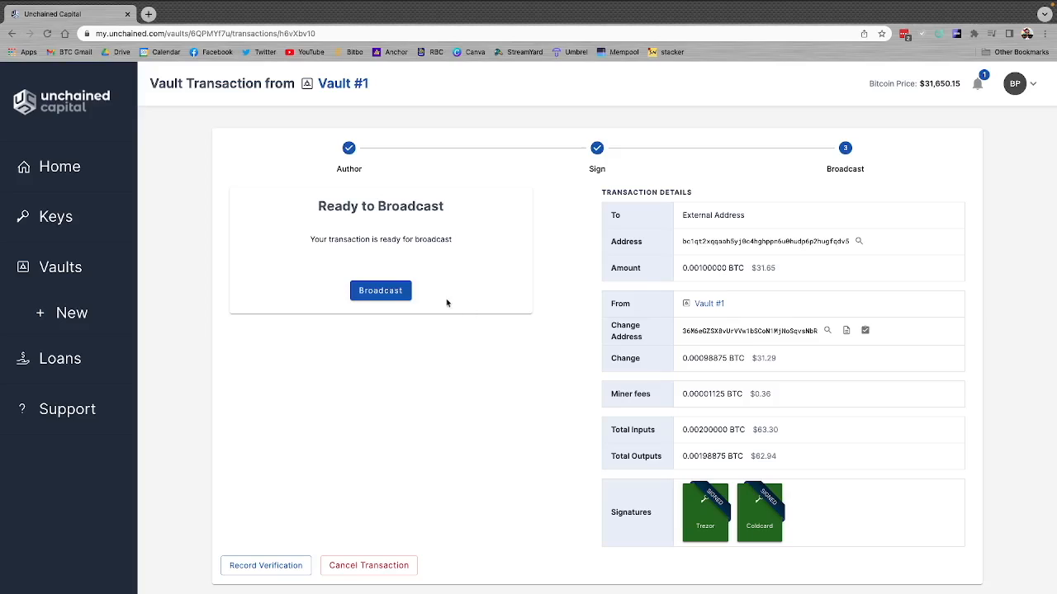
{"action": "left_click", "coordinate": [372, 292]}
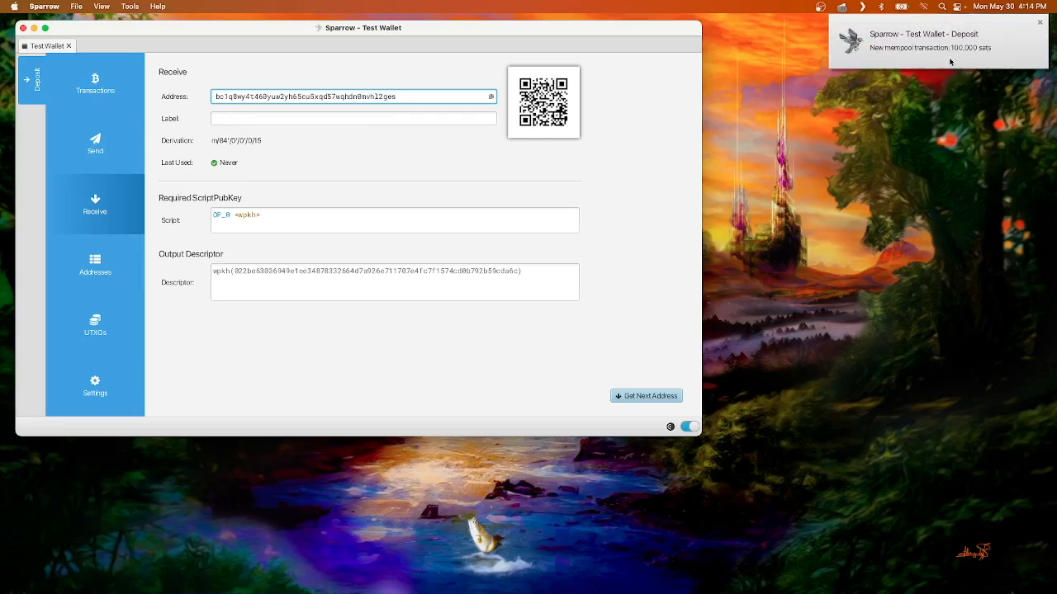
Step: Switch to Sparrow and check the Test Wallet's transaction list for the incoming unchained withdrawal
{"action": "left_click", "coordinate": [86, 94]}
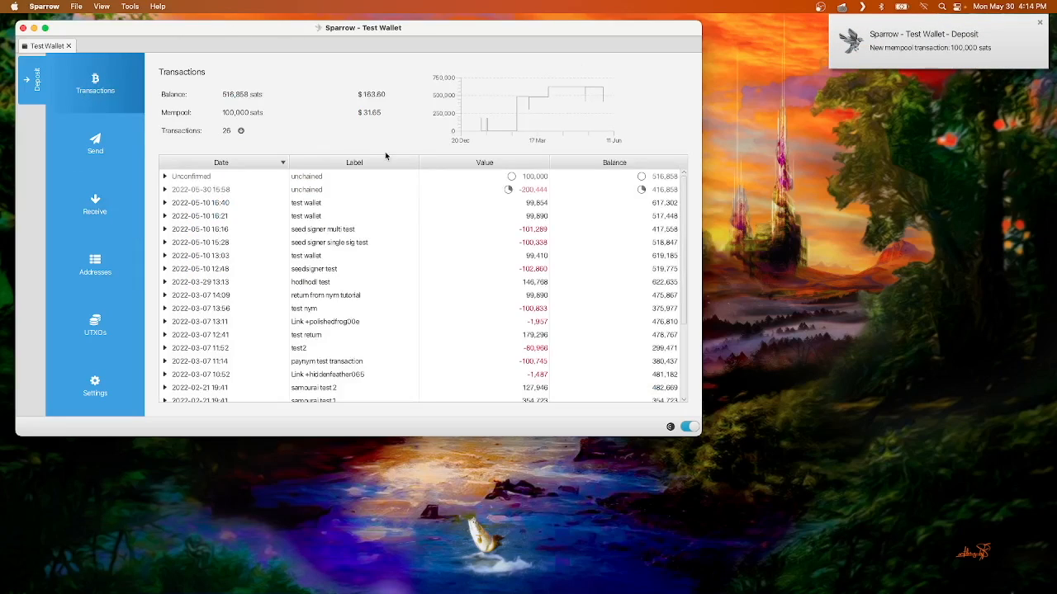
{"action": "left_click", "coordinate": [349, 182]}
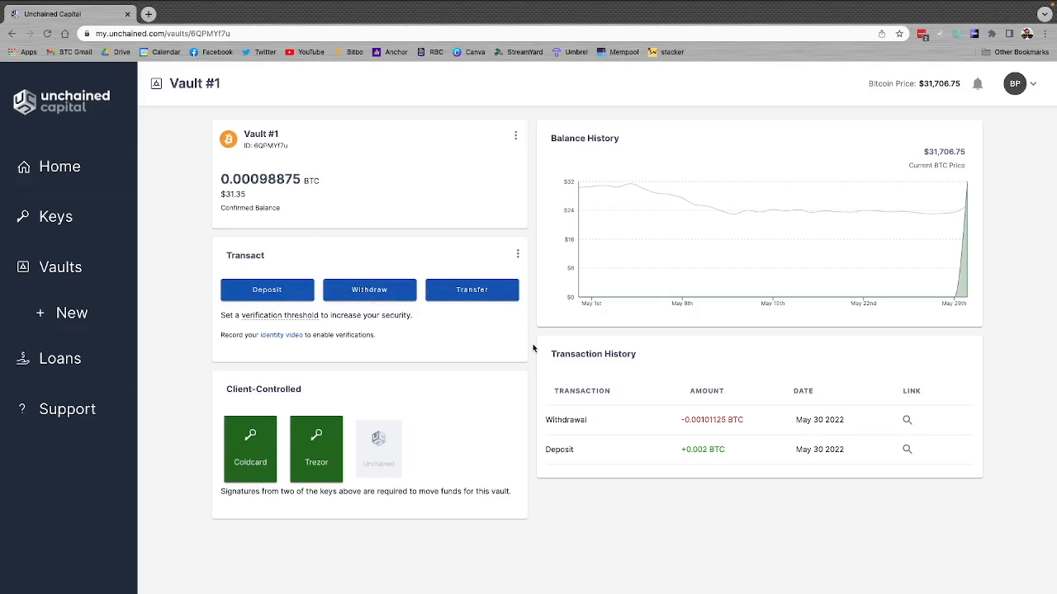
Step: Download the external spending configuration file for Vault #1 in Unchained and close the External Spending Information dialog
{"action": "left_click", "coordinate": [517, 256]}
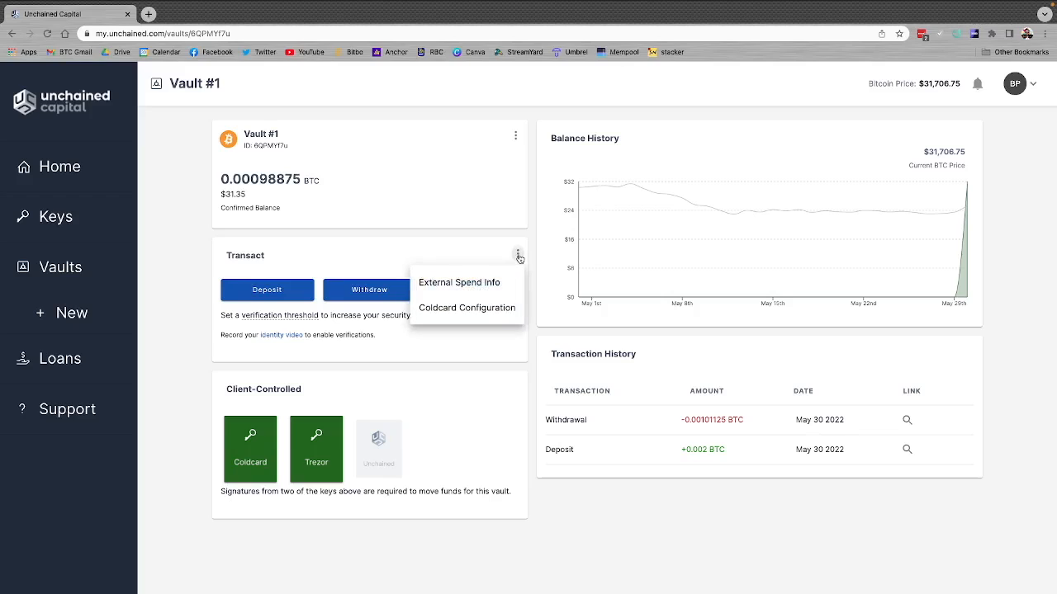
{"action": "left_click", "coordinate": [471, 285]}
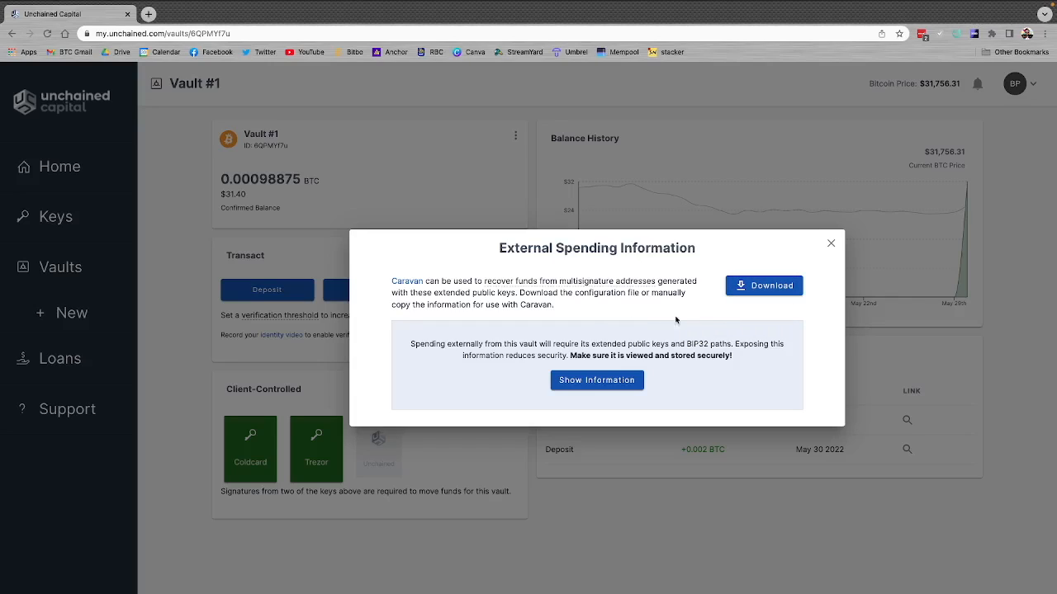
{"action": "left_click", "coordinate": [768, 294]}
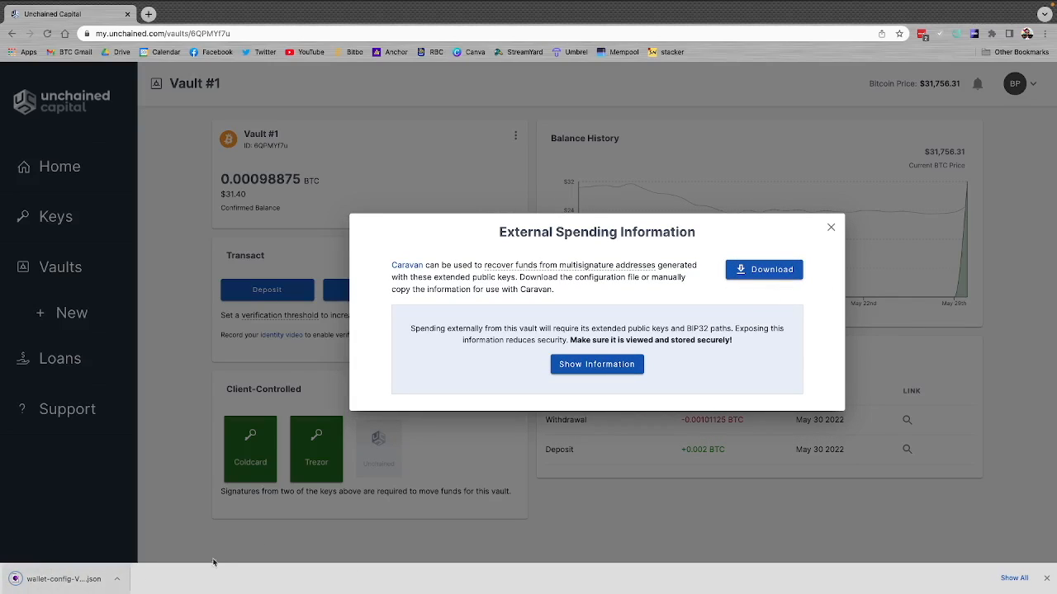
{"action": "left_click", "coordinate": [831, 230]}
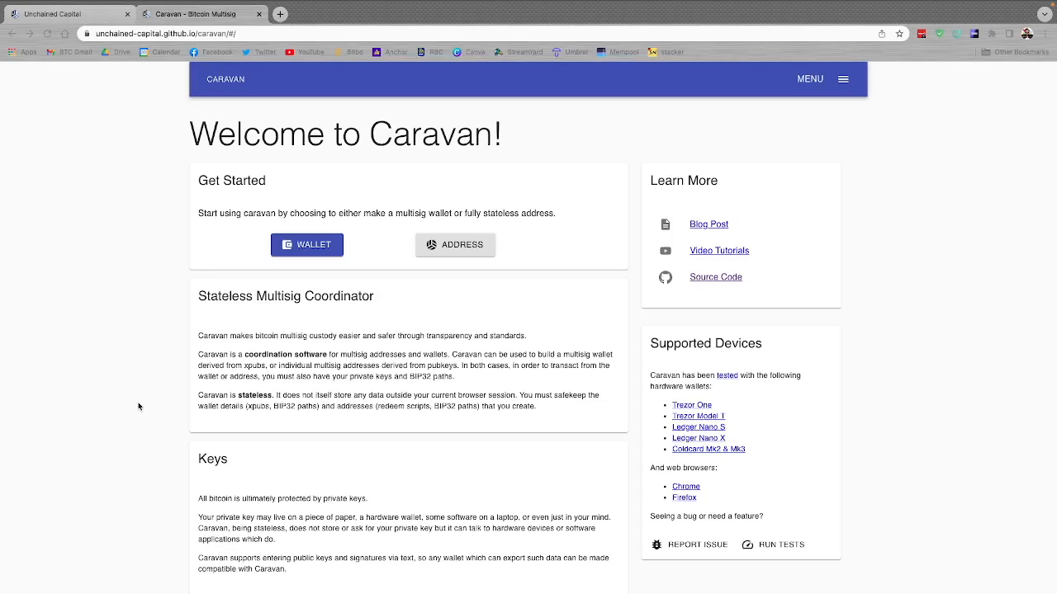
Step: Start a wallet in Caravan and import the downloaded wallet-config JSON file from Downloads
{"action": "left_click", "coordinate": [289, 252]}
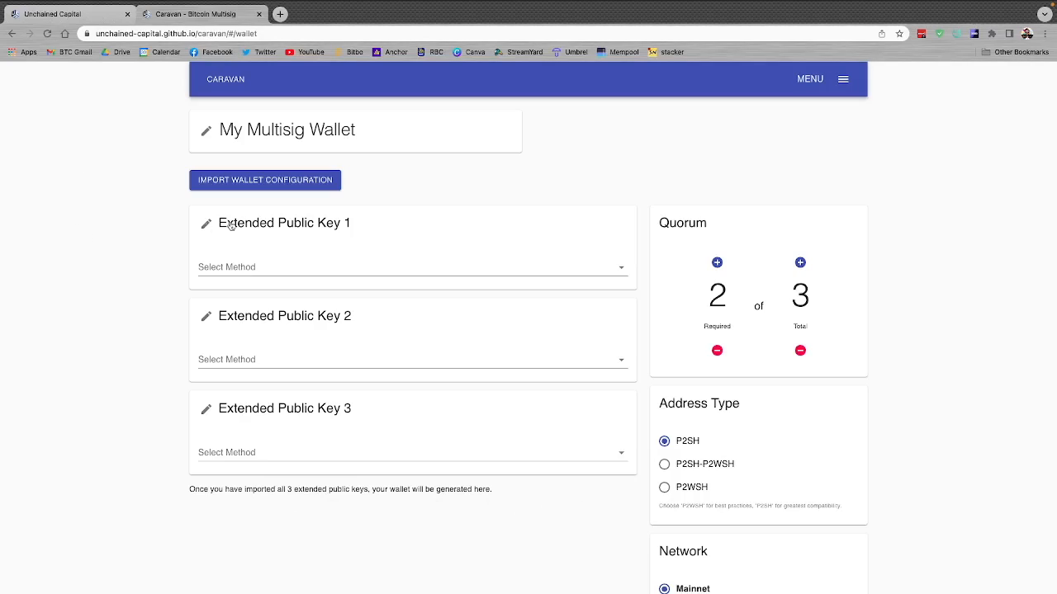
{"action": "left_click", "coordinate": [250, 185]}
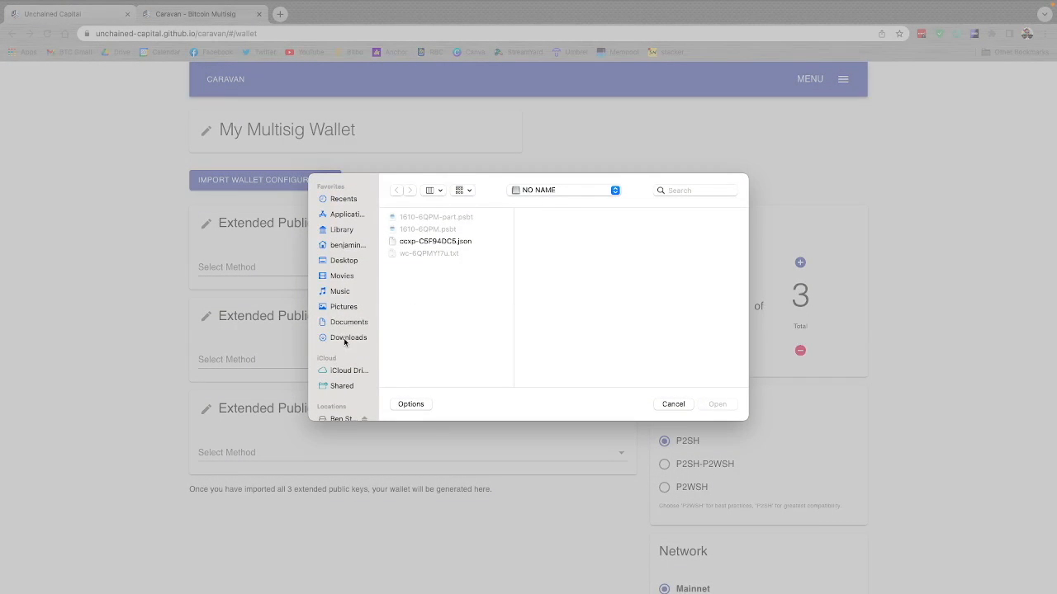
{"action": "left_click", "coordinate": [717, 405]}
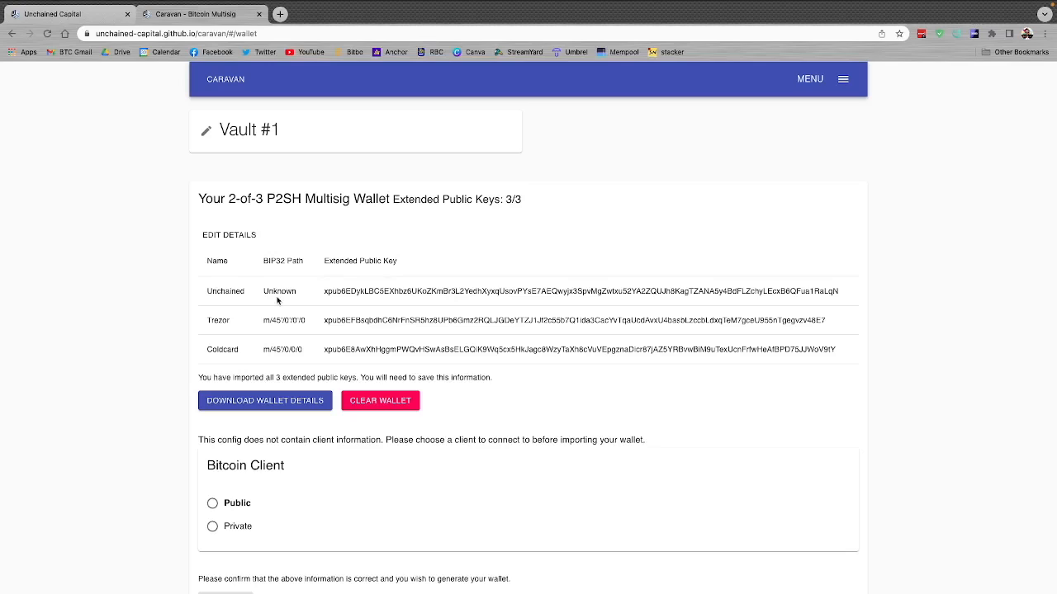
Step: Choose the Public Bitcoin client and confirm generation of the 2-of-3 P2SH wallet
{"action": "scroll", "coordinate": [369, 323], "scroll_direction": "down", "scroll_amount": 2}
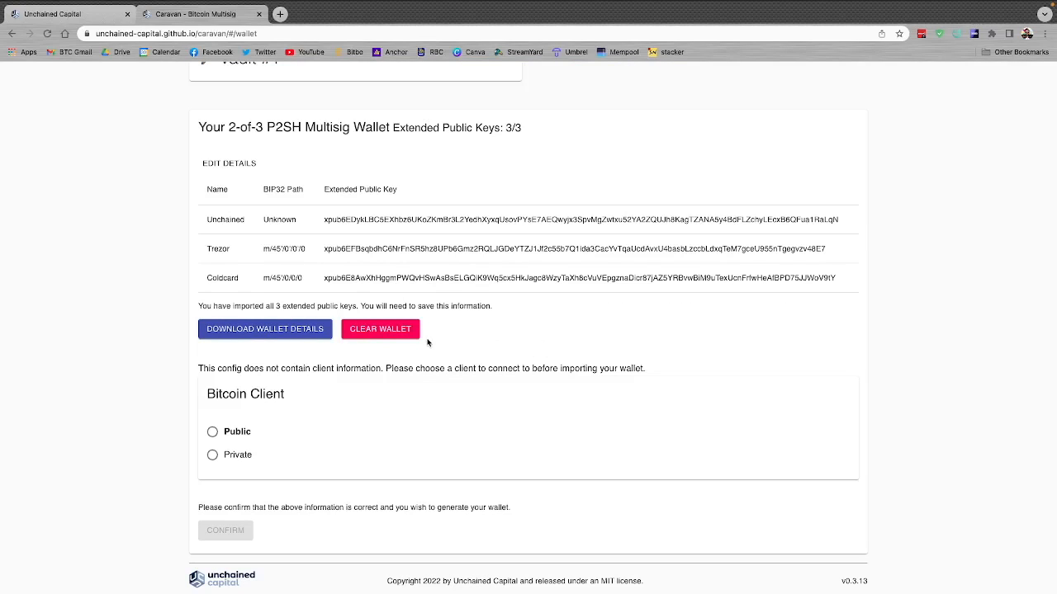
{"action": "left_click", "coordinate": [212, 431]}
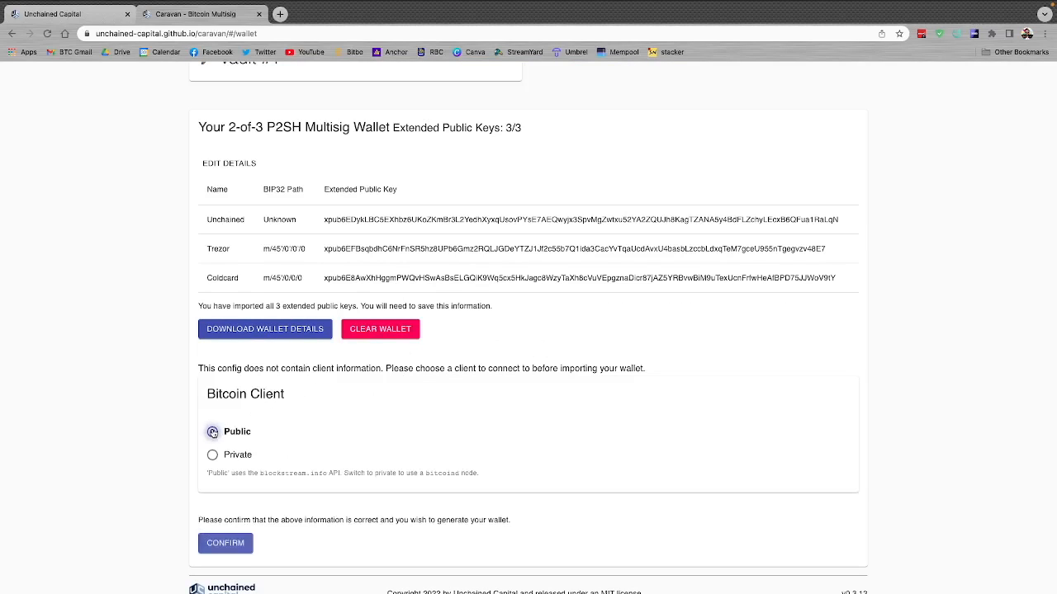
{"action": "scroll", "coordinate": [498, 441], "scroll_direction": "down", "scroll_amount": 1}
{"action": "left_click", "coordinate": [228, 530]}
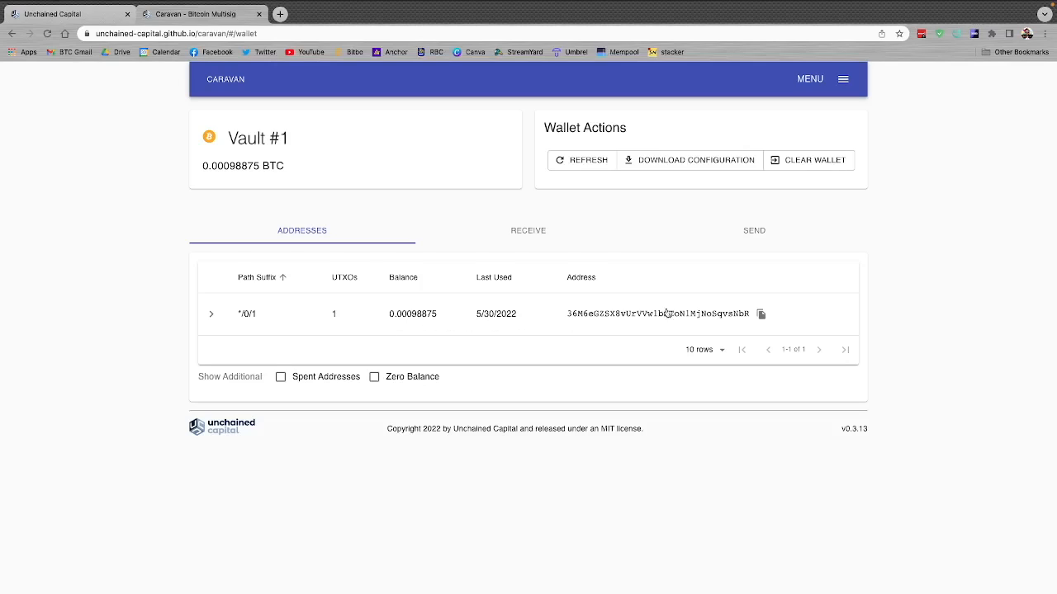
Step: Review the Caravan vault's receive, send and address views
{"action": "left_click", "coordinate": [528, 232]}
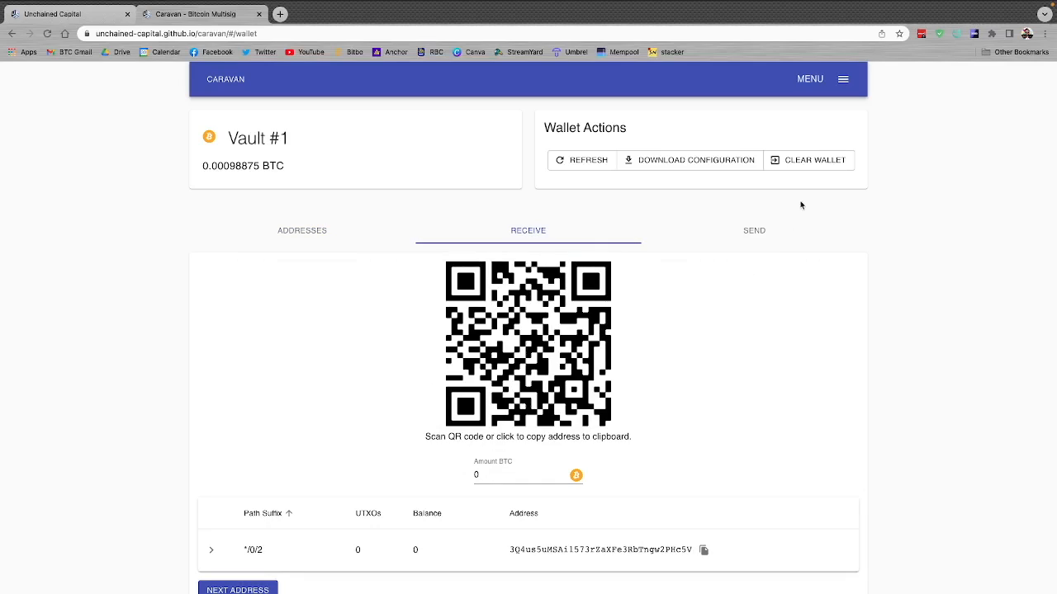
{"action": "left_click", "coordinate": [745, 232]}
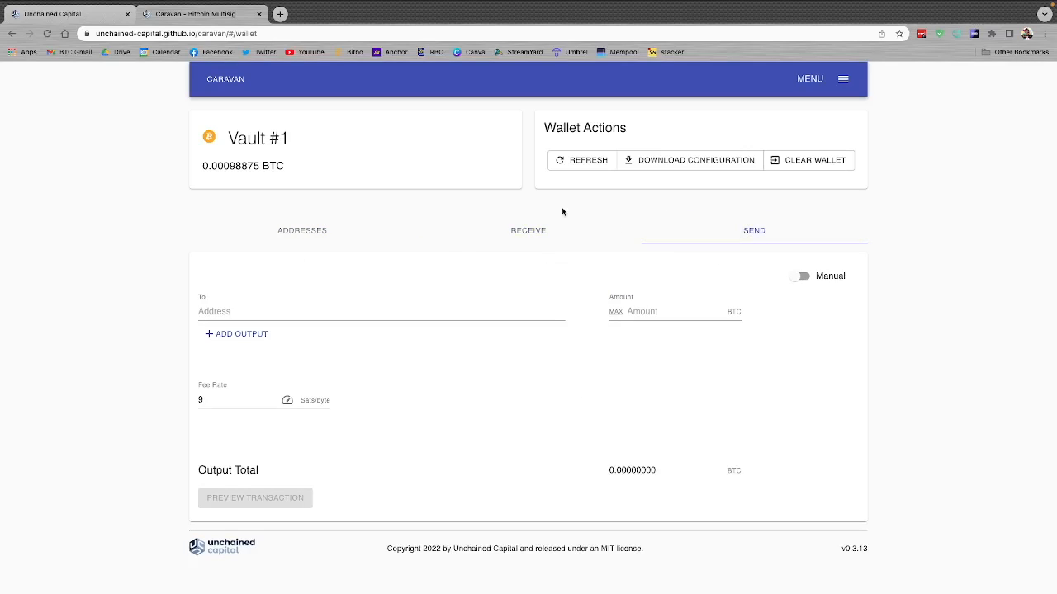
{"action": "left_click", "coordinate": [533, 229]}
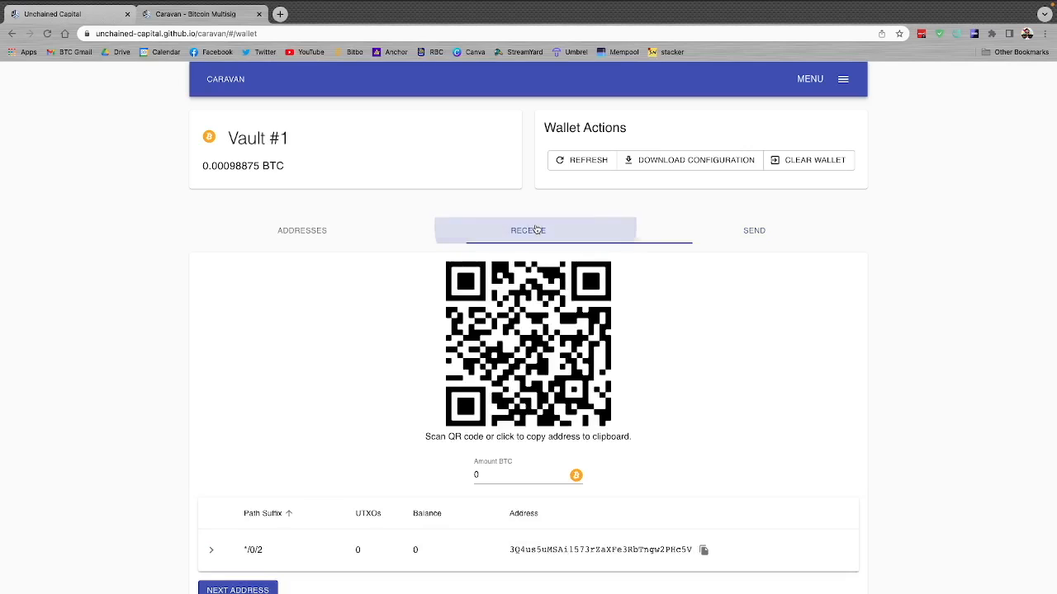
{"action": "left_click", "coordinate": [339, 234]}
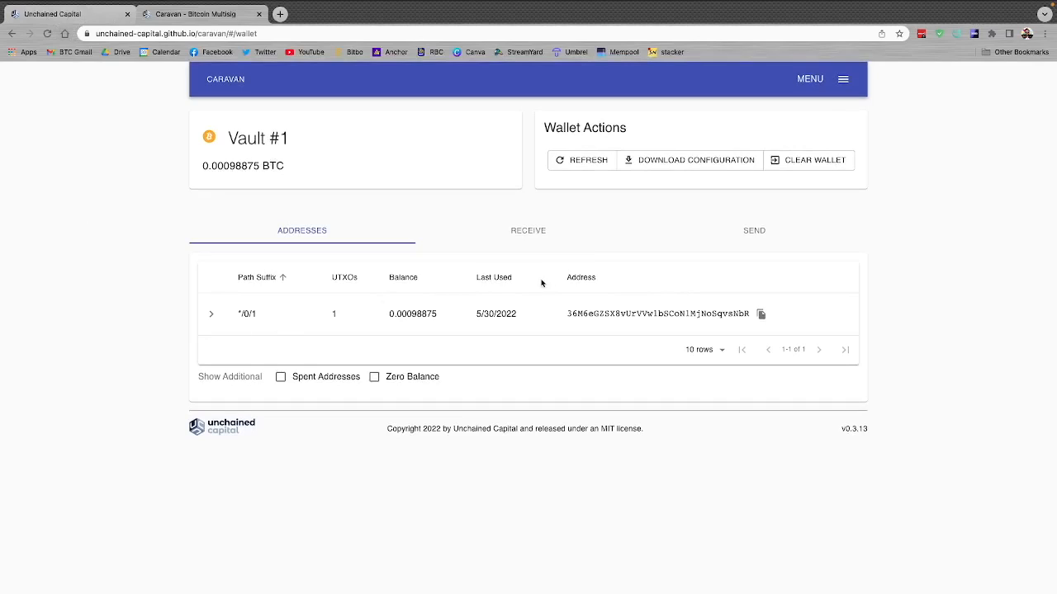
{"action": "left_click", "coordinate": [526, 236]}
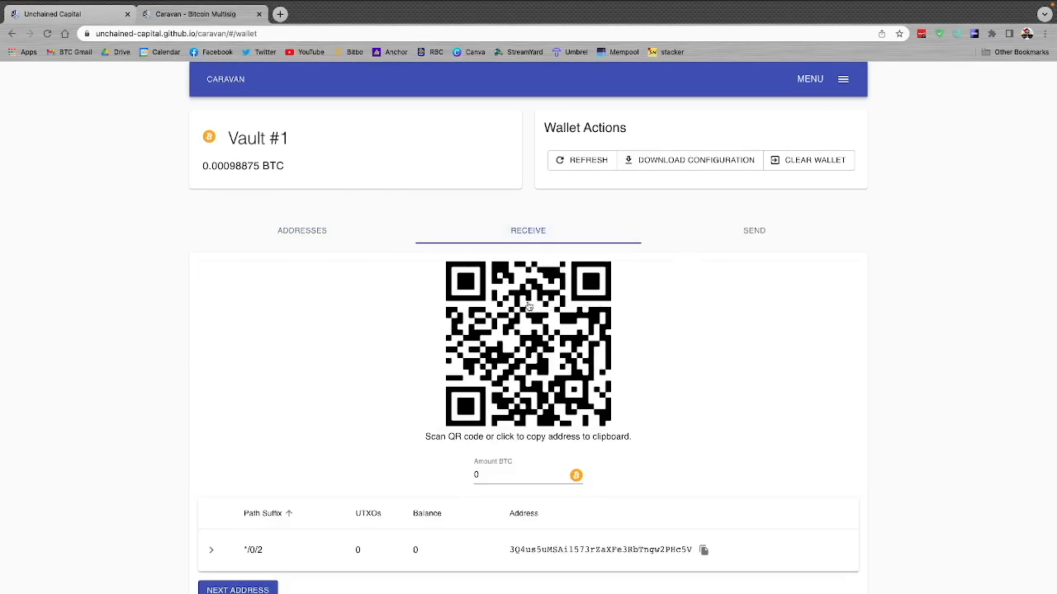
{"action": "left_click", "coordinate": [590, 361]}
Step: Copy a receive address from Sparrow's Test Wallet and enter it as the recipient of a new Caravan send transaction
{"action": "left_click", "coordinate": [754, 234]}
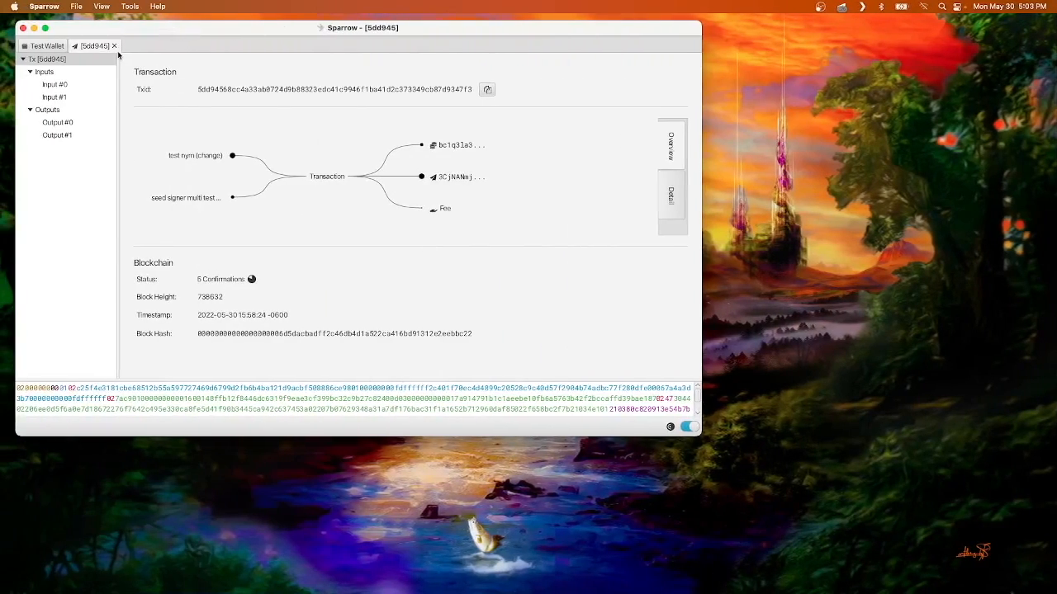
{"action": "left_click", "coordinate": [114, 46]}
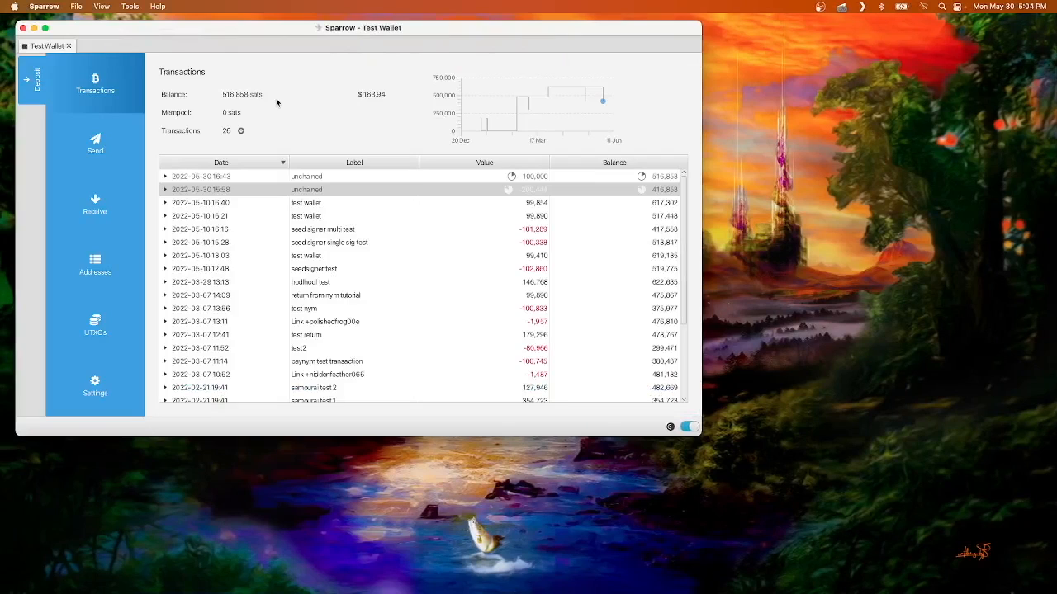
{"action": "left_click", "coordinate": [116, 192]}
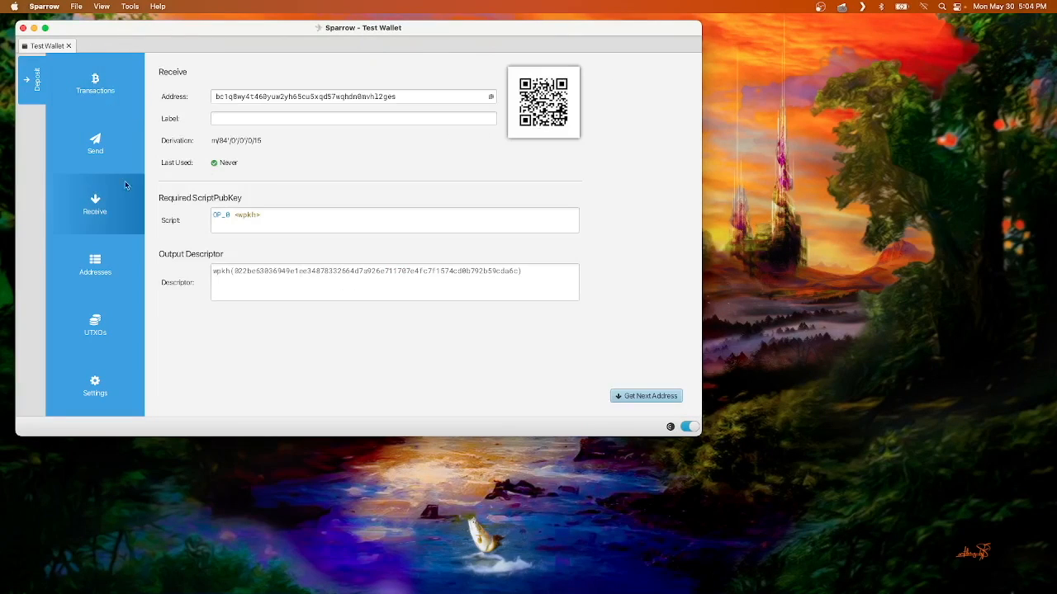
{"action": "left_click", "coordinate": [490, 98]}
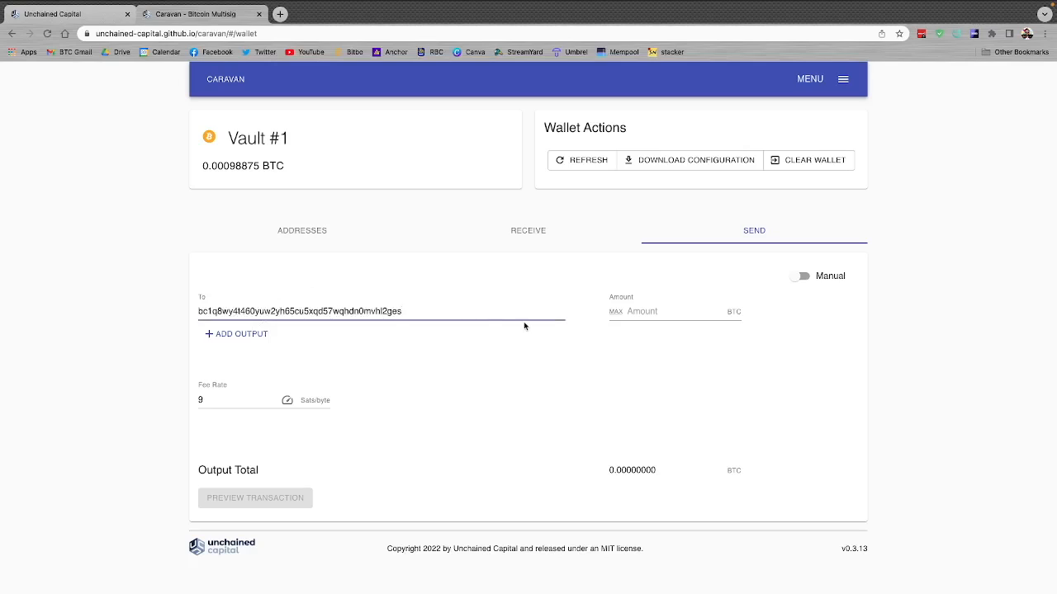
Step: Set the send amount to the maximum, 0.00095662 BTC, preview the transaction and proceed to signing
{"action": "left_click", "coordinate": [616, 312]}
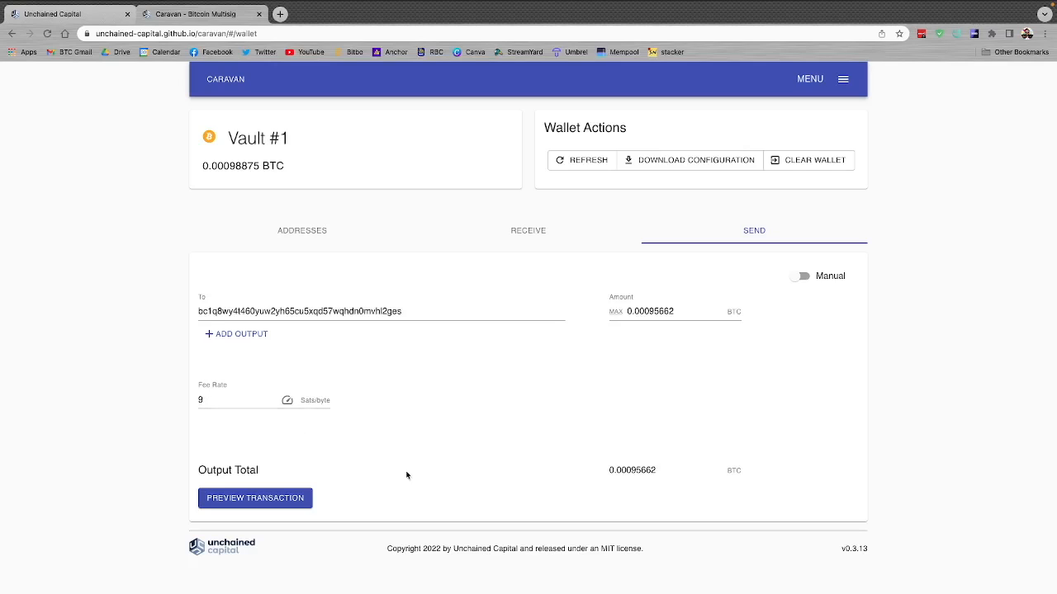
{"action": "left_click", "coordinate": [251, 499]}
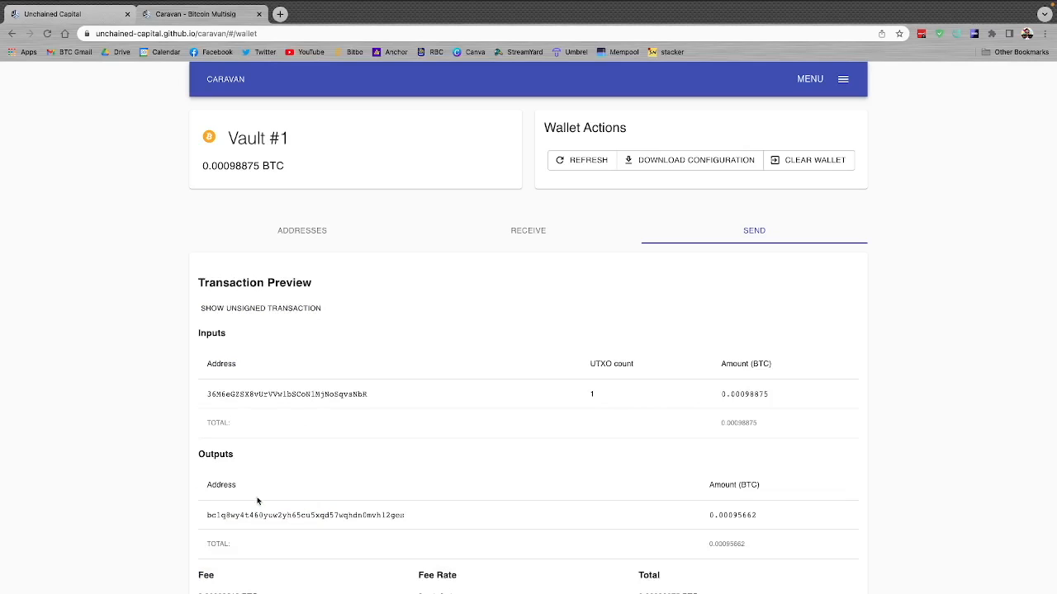
{"action": "scroll", "coordinate": [766, 453], "scroll_direction": "down", "scroll_amount": 2}
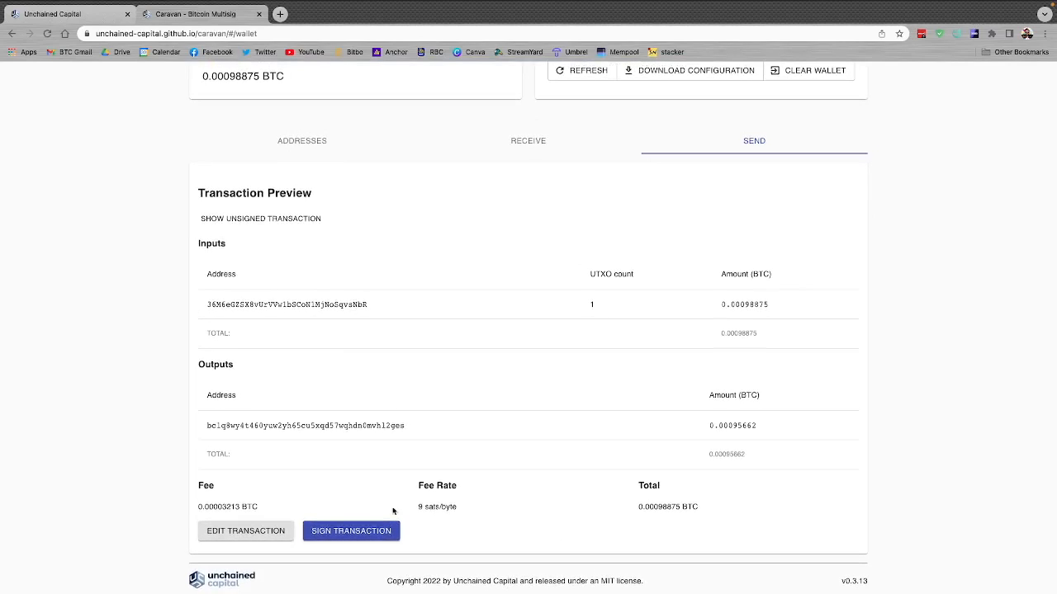
{"action": "left_click", "coordinate": [337, 533]}
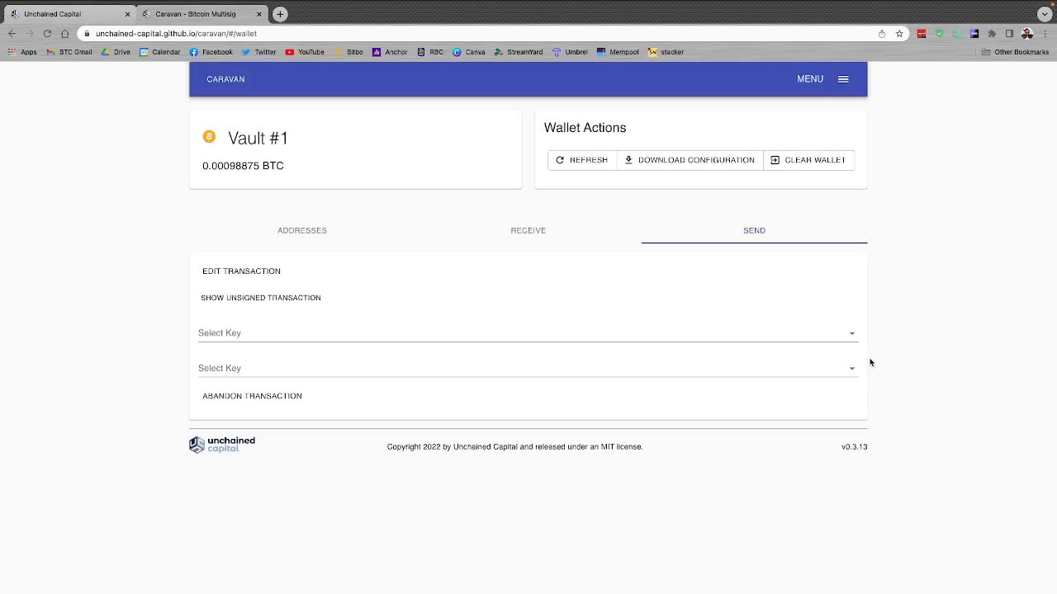
Step: Try to sign the transaction with the Trezor key as Signature 1, using the Trezor signing method
{"action": "left_click", "coordinate": [835, 334]}
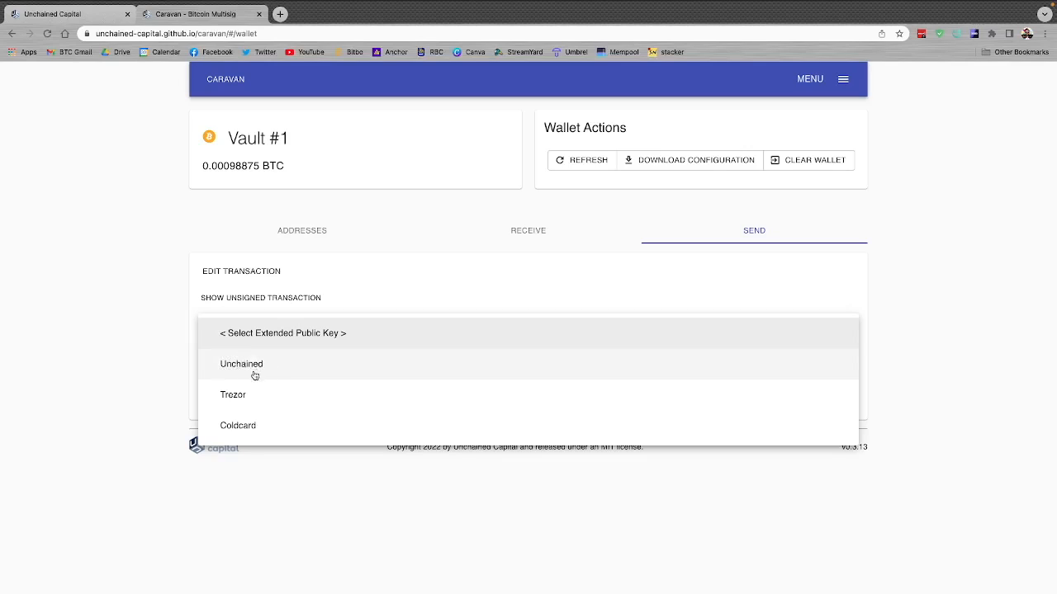
{"action": "left_click", "coordinate": [241, 396]}
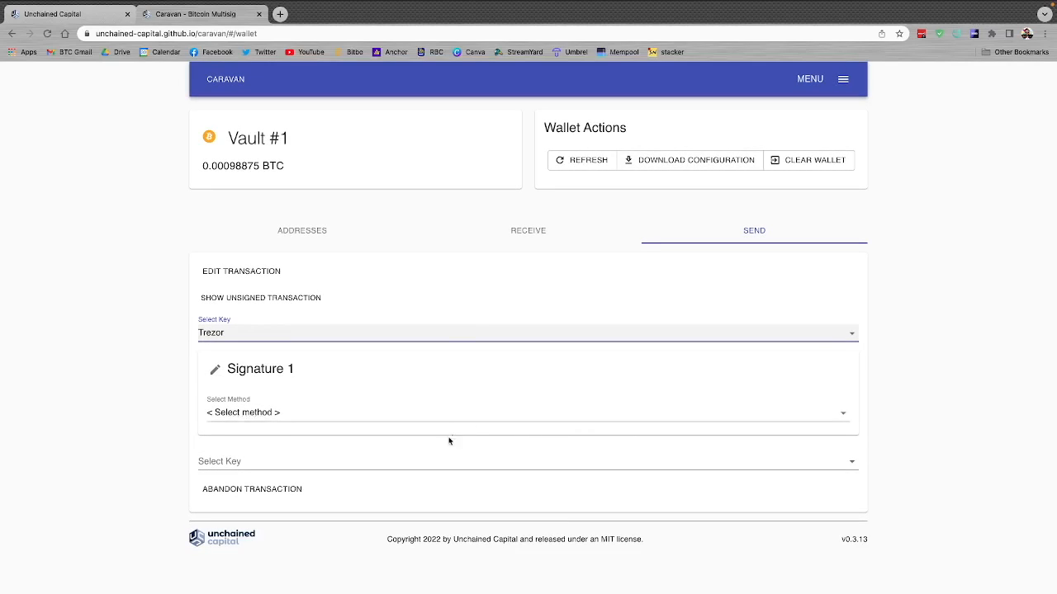
{"action": "left_click", "coordinate": [473, 415]}
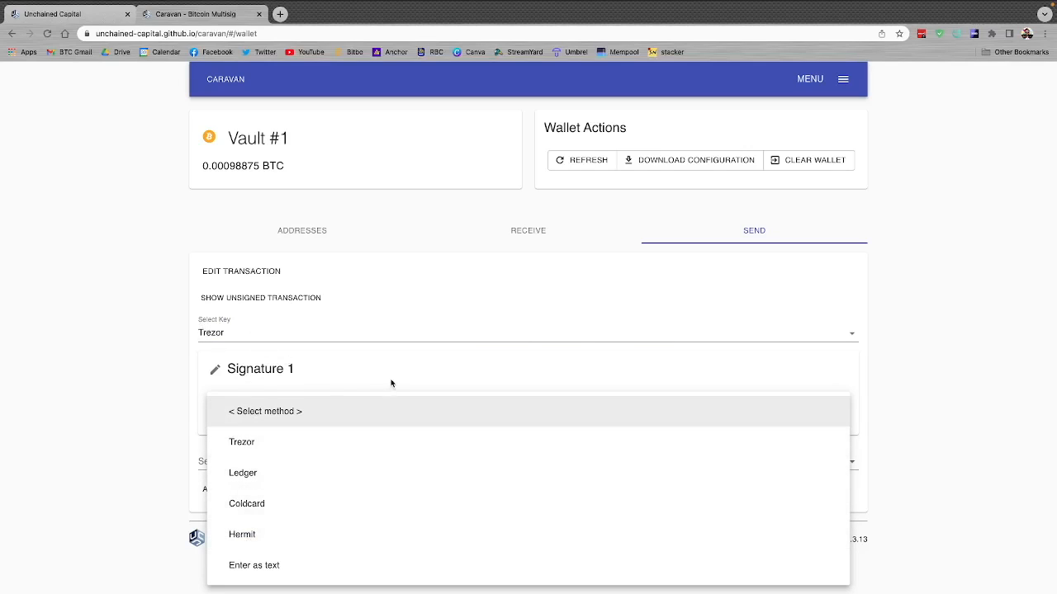
{"action": "left_click", "coordinate": [239, 442]}
{"action": "scroll", "coordinate": [239, 429], "scroll_direction": "down", "scroll_amount": 1}
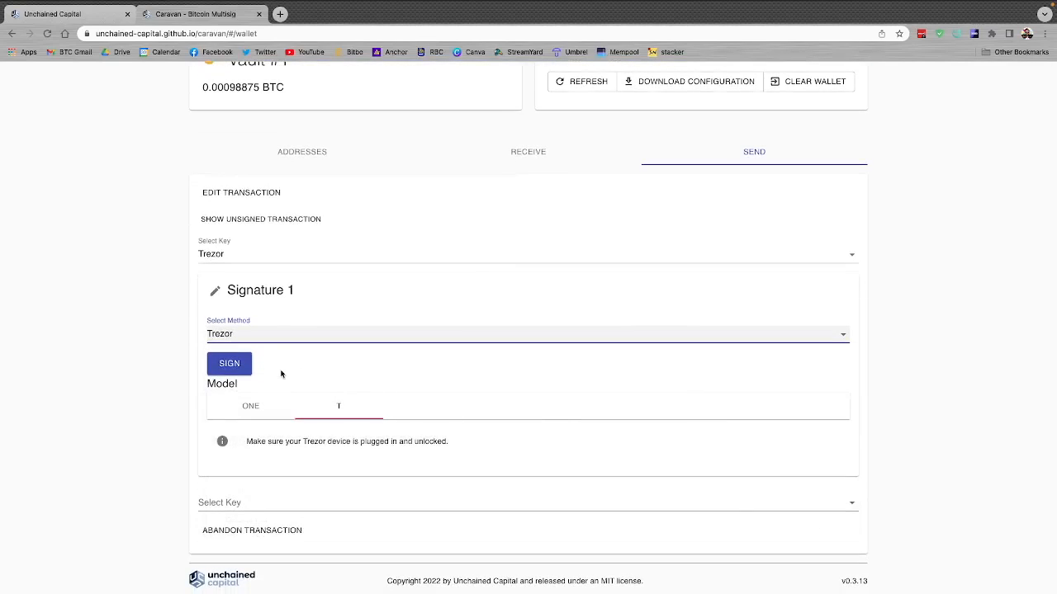
{"action": "left_click", "coordinate": [229, 364]}
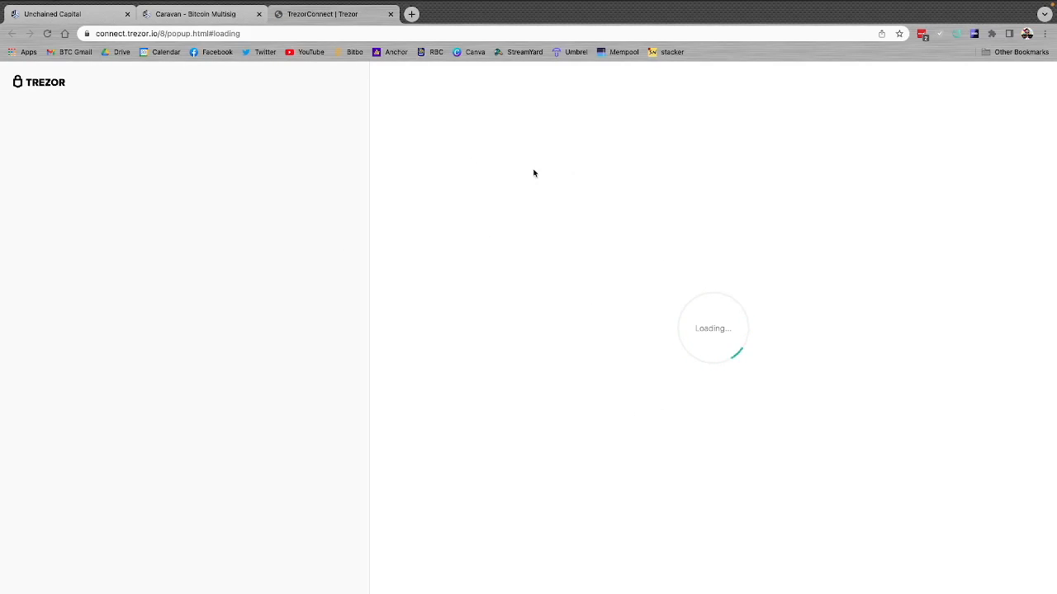
Step: Close the TrezorConnect page and reload Caravan to import the vault's wallet configuration again
{"action": "left_click", "coordinate": [390, 14]}
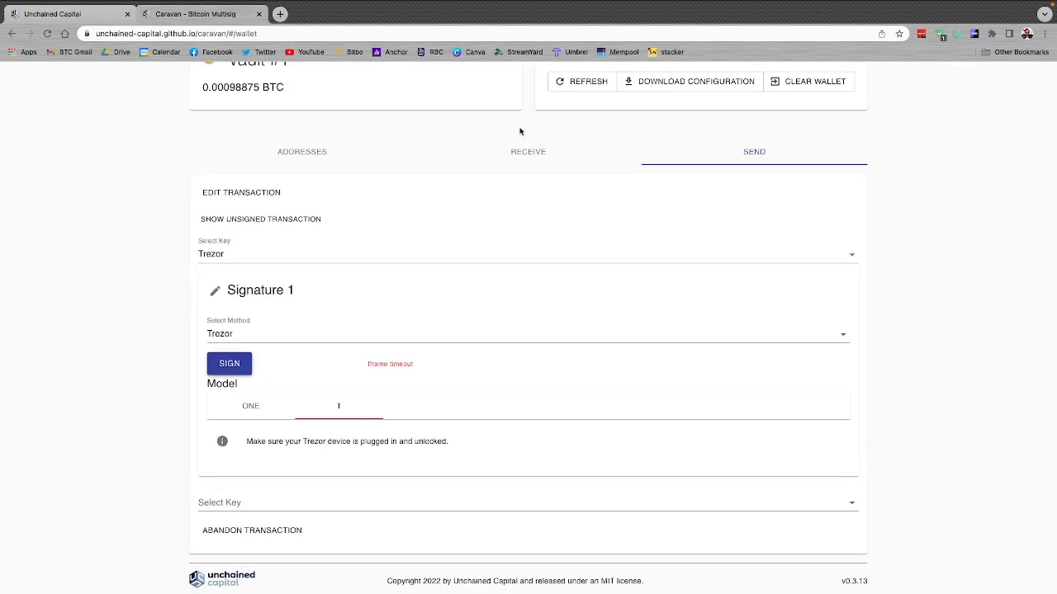
{"action": "left_click", "coordinate": [48, 33]}
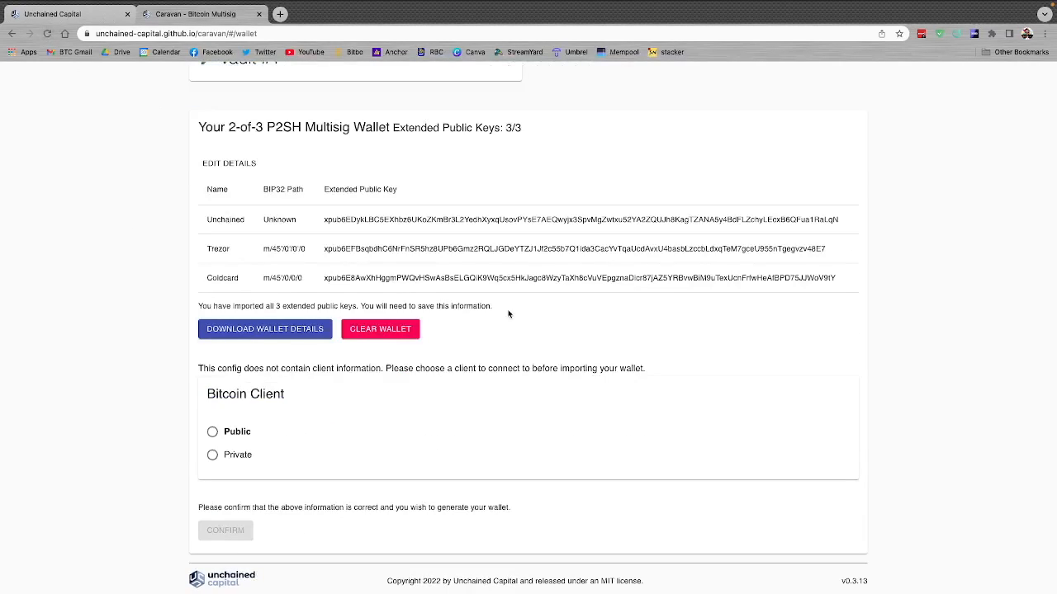
Step: Confirm the imported vault with the Public Bitcoin client and enter the copied Test Wallet address as the recipient of a new send transaction
{"action": "left_click", "coordinate": [212, 432]}
{"action": "left_click", "coordinate": [238, 544]}
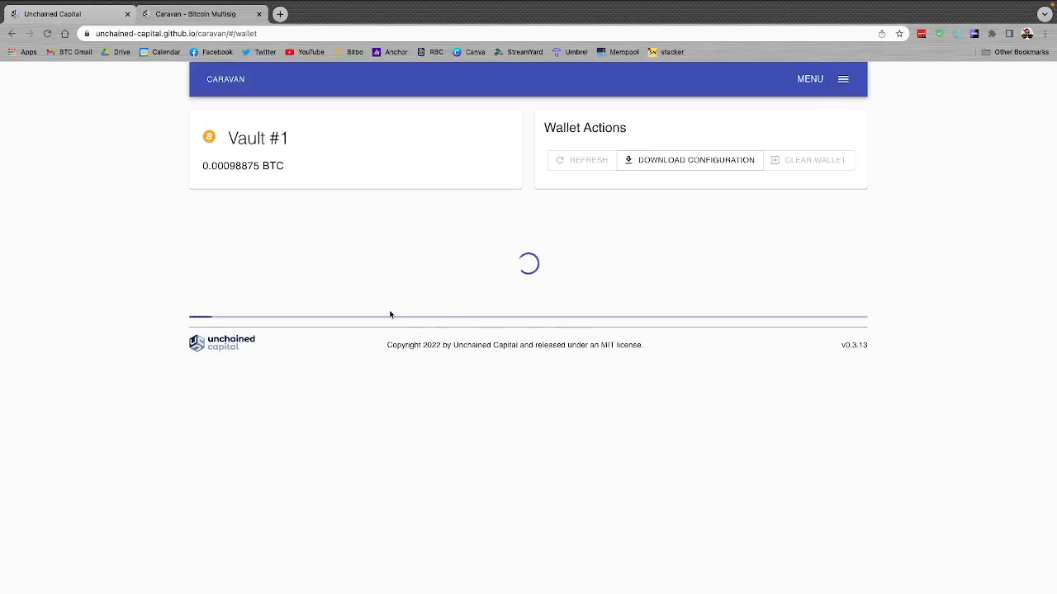
{"action": "left_click", "coordinate": [754, 230]}
{"action": "left_click", "coordinate": [331, 311]}
{"action": "key", "text": "ctrl+v"}
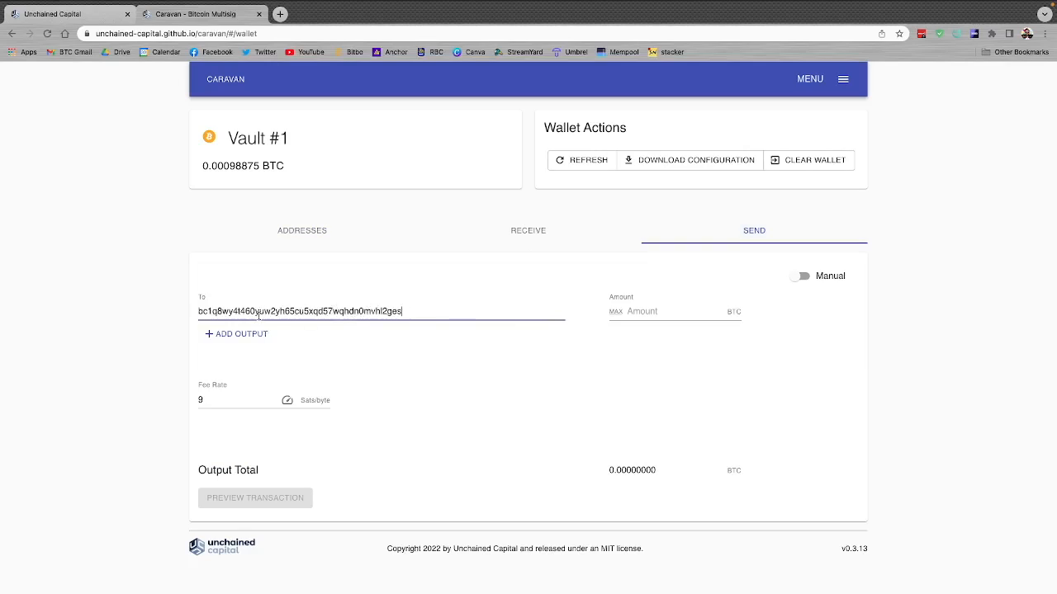
Step: Set the send amount to the maximum, 0.00095662 BTC, and take the transaction through its preview to signing
{"action": "left_click", "coordinate": [615, 311]}
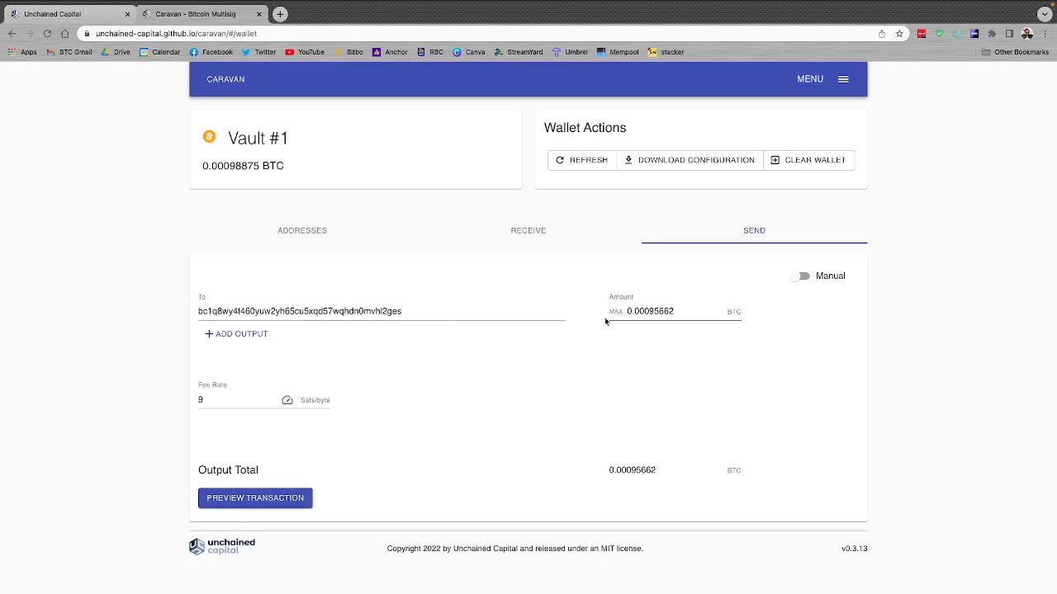
{"action": "left_click", "coordinate": [258, 498]}
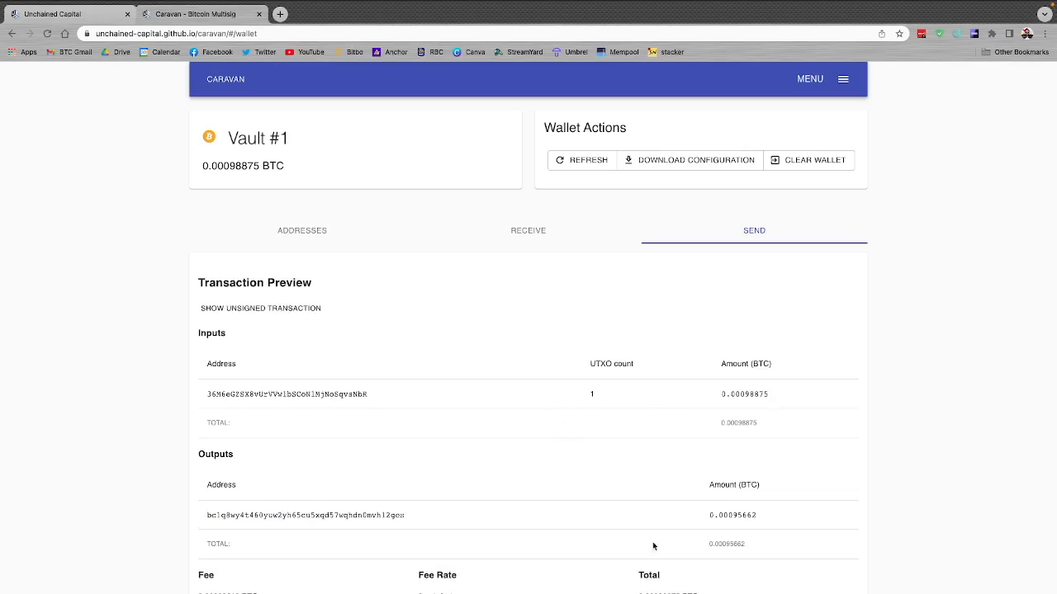
{"action": "scroll", "coordinate": [753, 299], "scroll_direction": "down", "scroll_amount": 2}
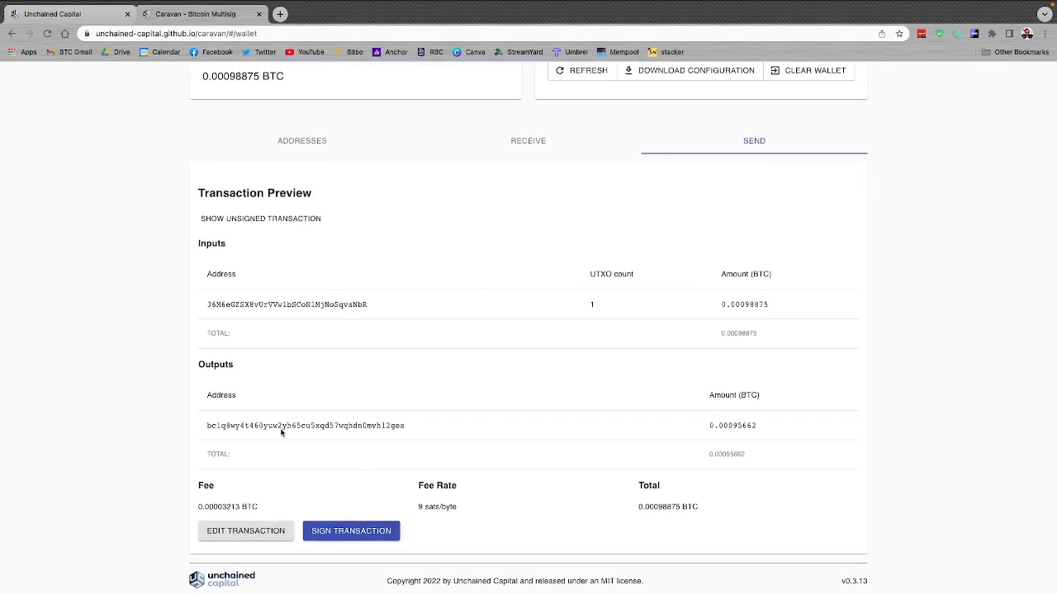
{"action": "left_click", "coordinate": [360, 535]}
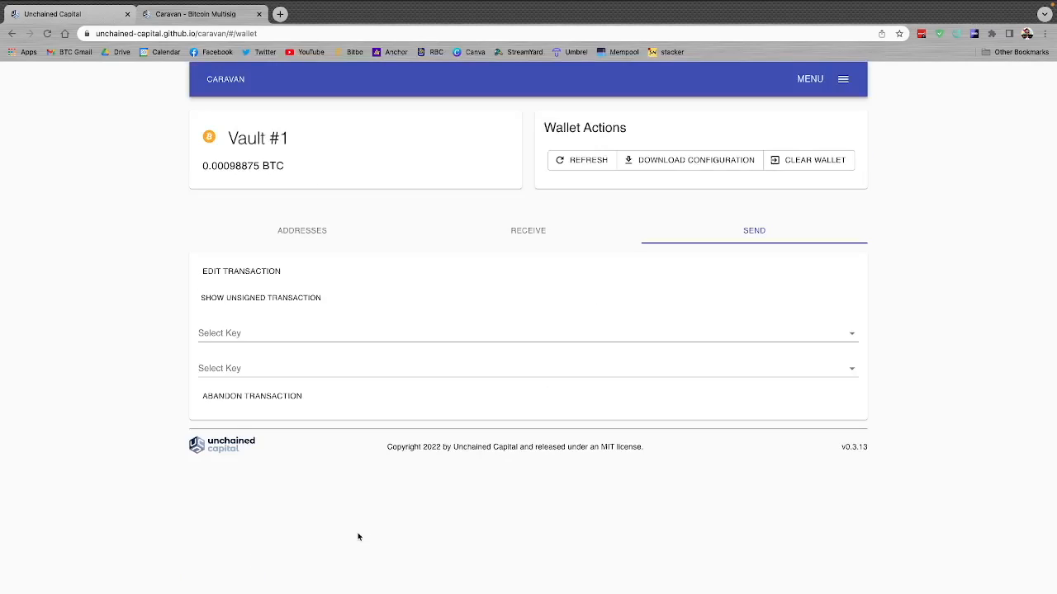
Step: Select the Coldcard key for Signature 1 with the Coldcard signing method and review its PSBT signing instructions
{"action": "left_click", "coordinate": [365, 334]}
{"action": "left_click", "coordinate": [236, 424]}
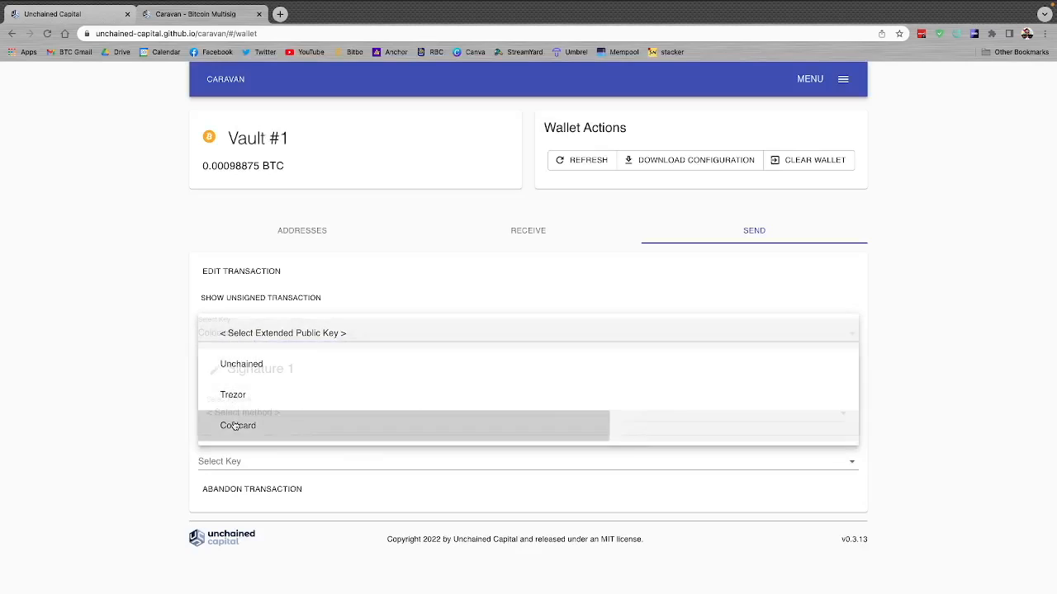
{"action": "left_click", "coordinate": [269, 412]}
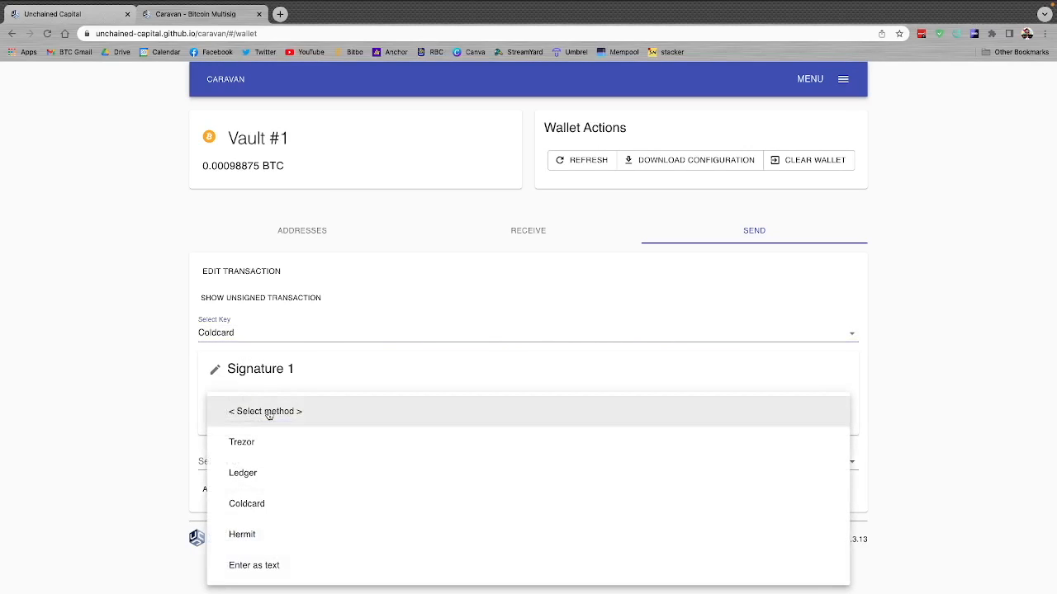
{"action": "left_click", "coordinate": [239, 503]}
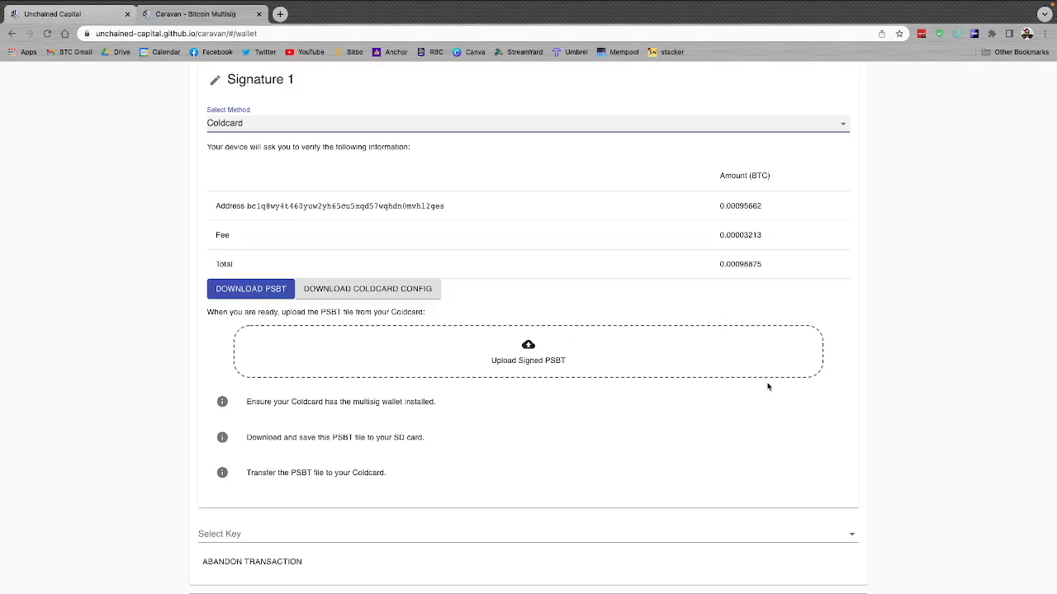
{"action": "scroll", "coordinate": [861, 411], "scroll_direction": "down", "scroll_amount": 1}
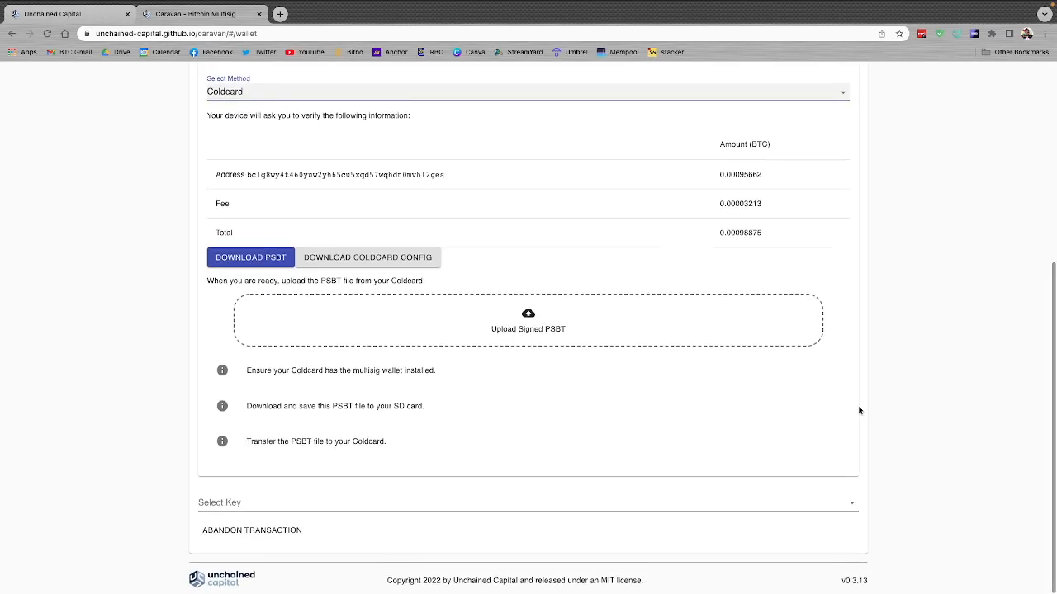
{"action": "scroll", "coordinate": [858, 410], "scroll_direction": "up", "scroll_amount": 5}
{"action": "scroll", "coordinate": [859, 411], "scroll_direction": "down", "scroll_amount": 1}
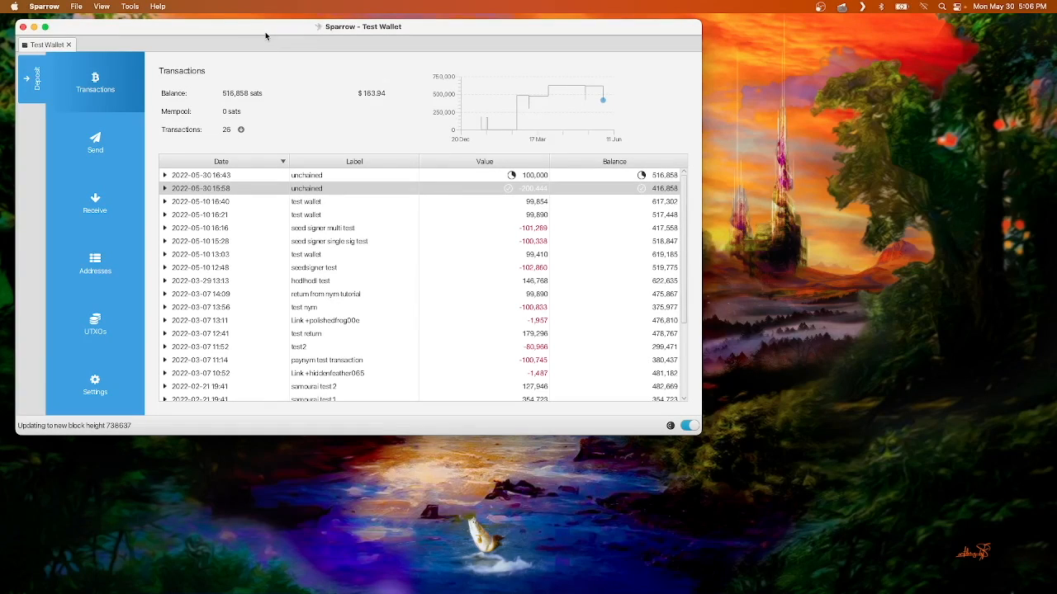
Step: Switch to Sparrow and import the Vault #1 wallet configuration as a Caravan Multisig wallet with no password
{"action": "left_click", "coordinate": [75, 6]}
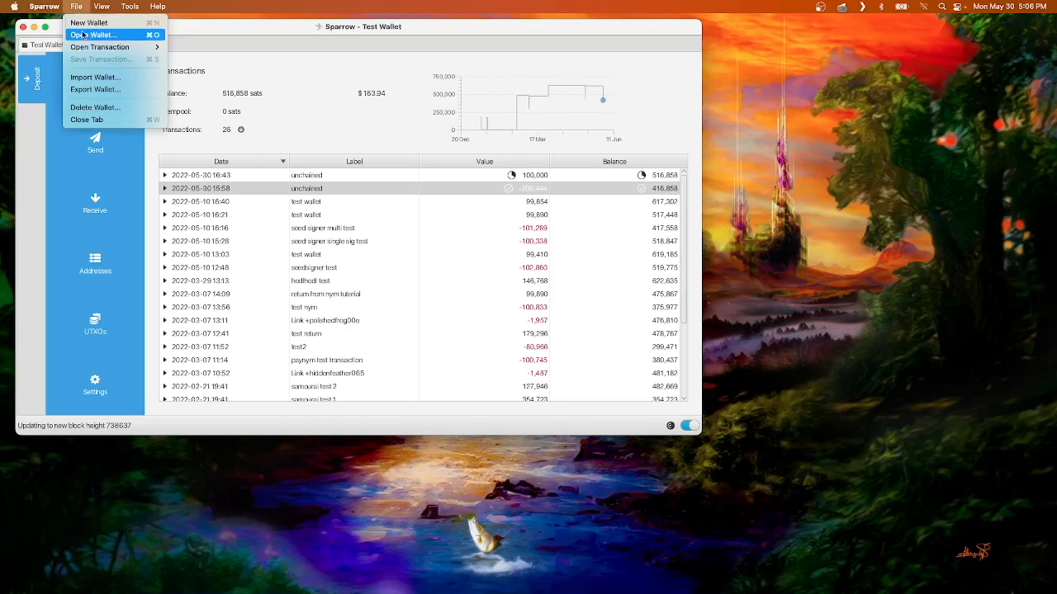
{"action": "left_click", "coordinate": [82, 79]}
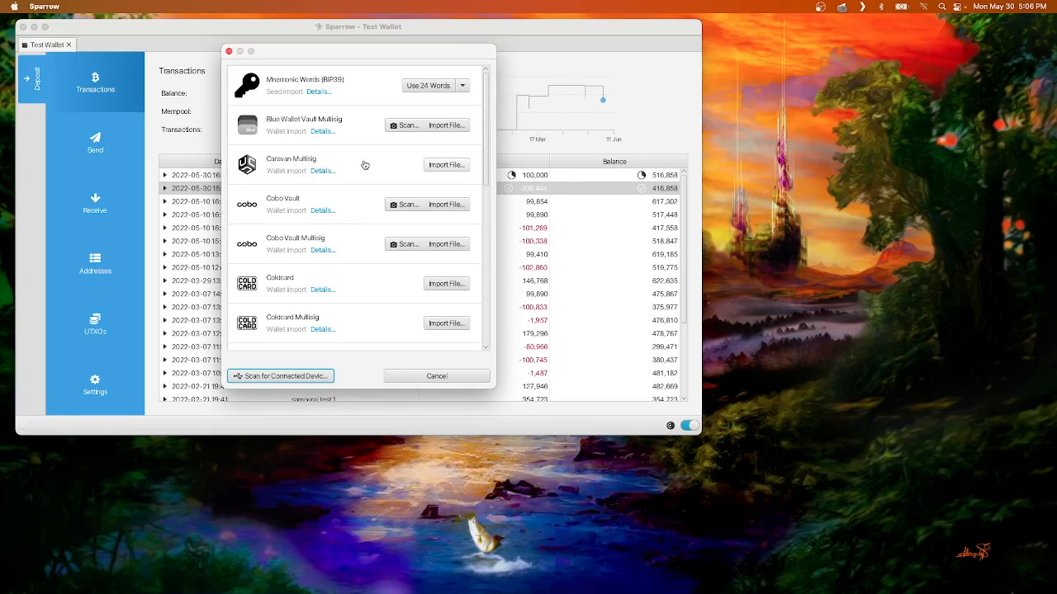
{"action": "left_click", "coordinate": [447, 165]}
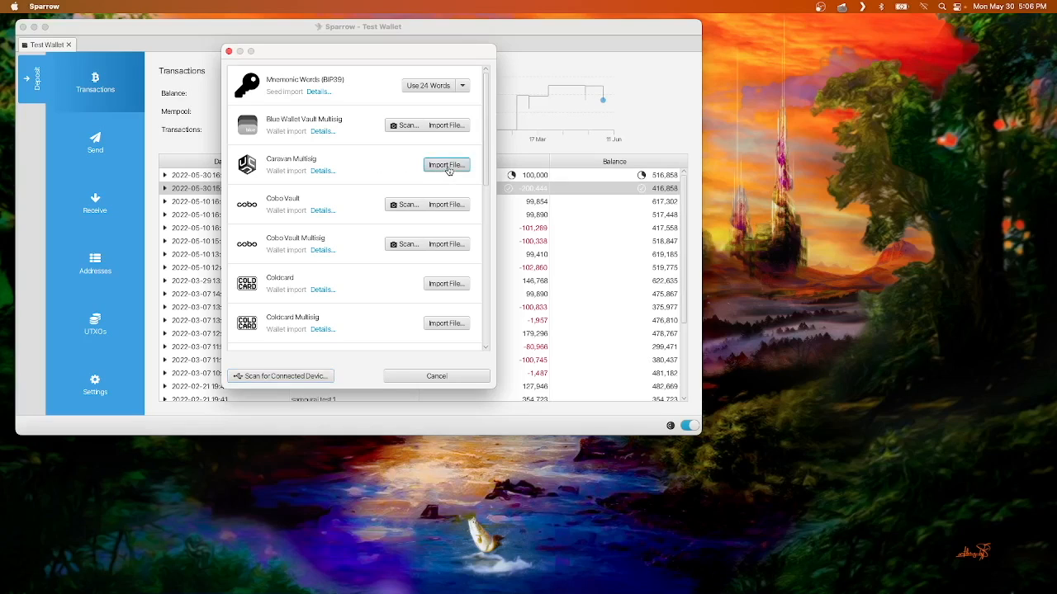
{"action": "left_click", "coordinate": [450, 266]}
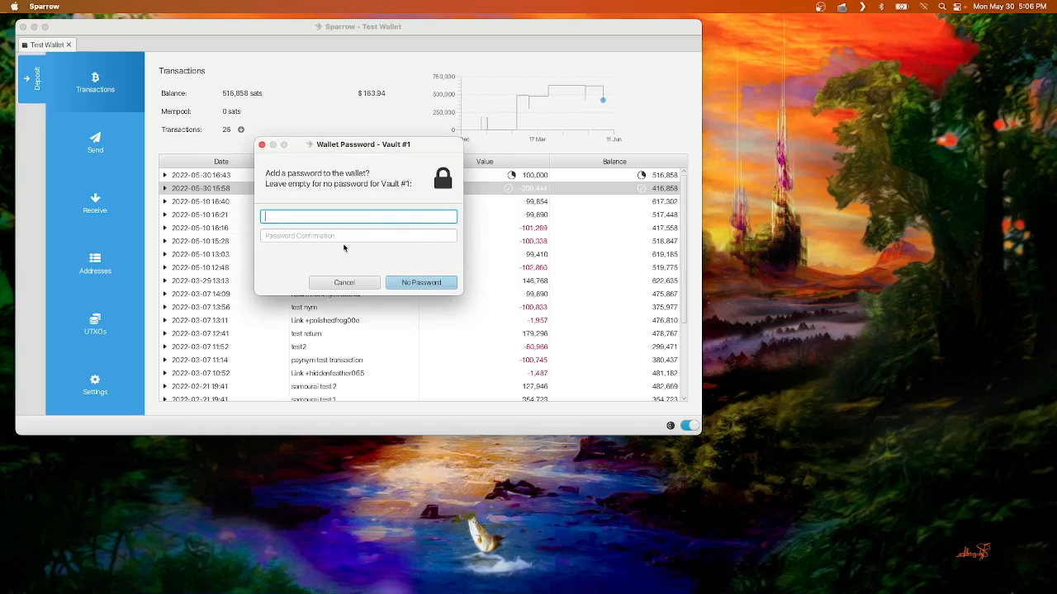
{"action": "left_click", "coordinate": [433, 284]}
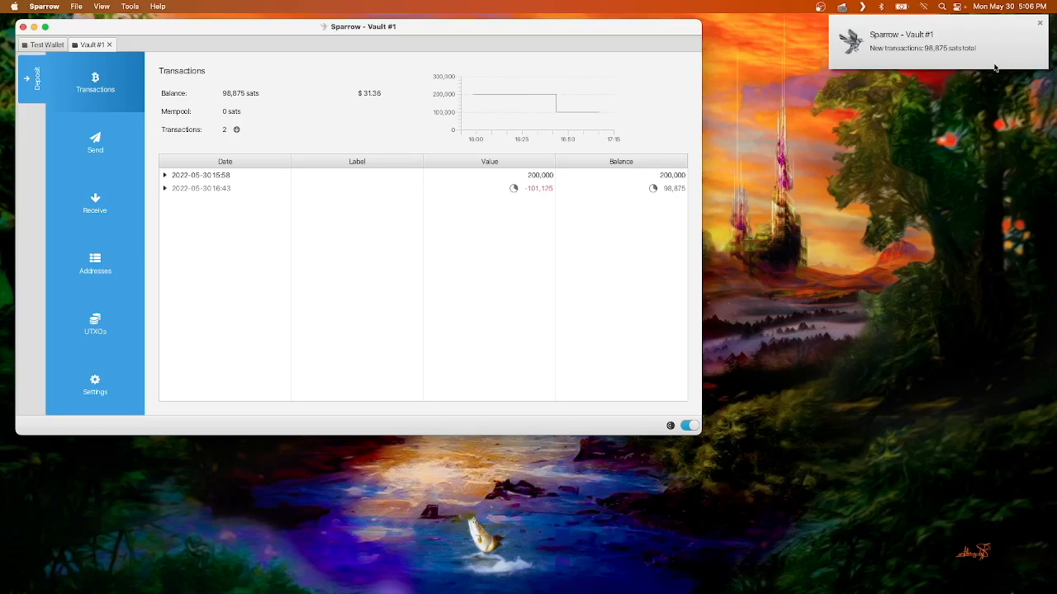
{"action": "left_click", "coordinate": [1039, 24]}
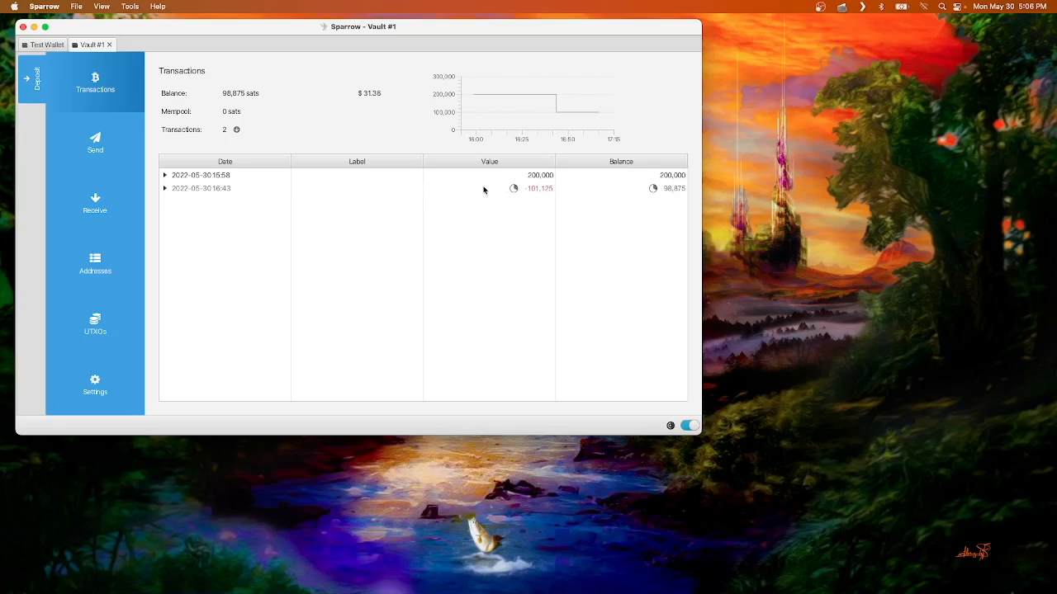
Step: Copy the Test Wallet's receive address and enter it as the payment address of a new send from Vault #1
{"action": "left_click", "coordinate": [43, 45]}
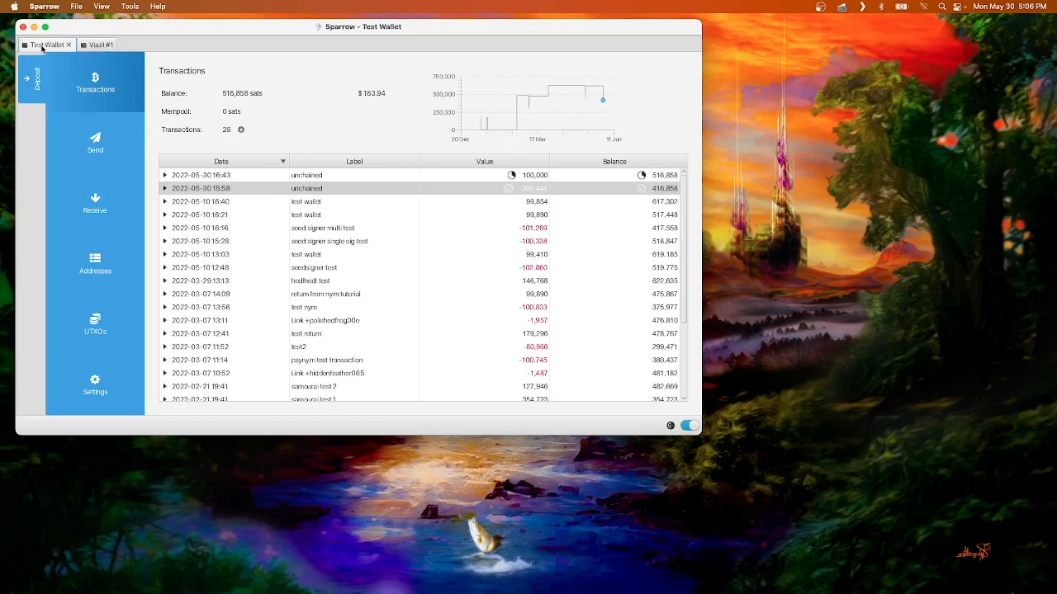
{"action": "left_click", "coordinate": [93, 45]}
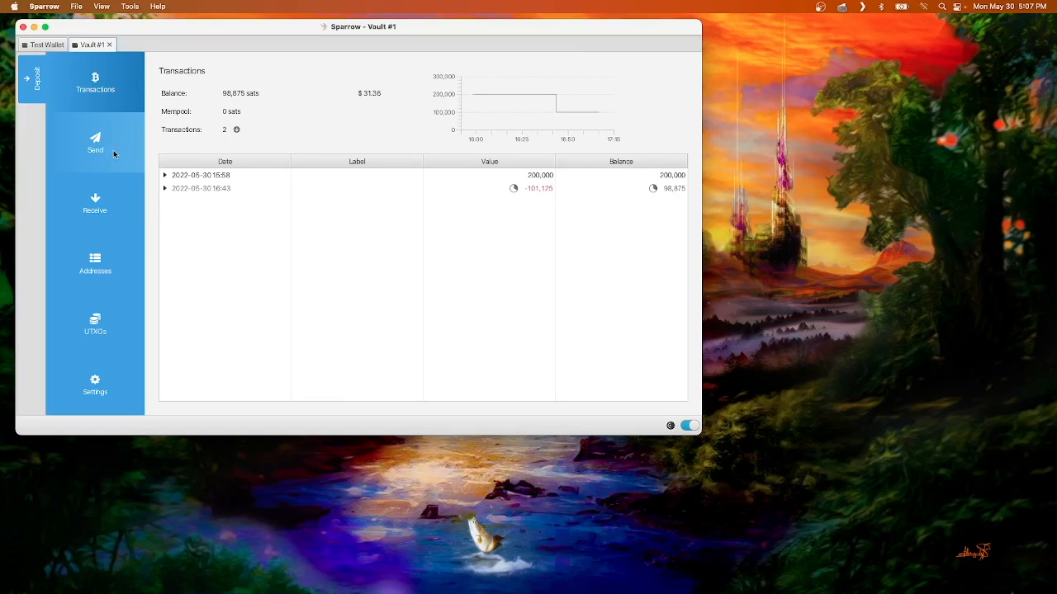
{"action": "left_click", "coordinate": [114, 151]}
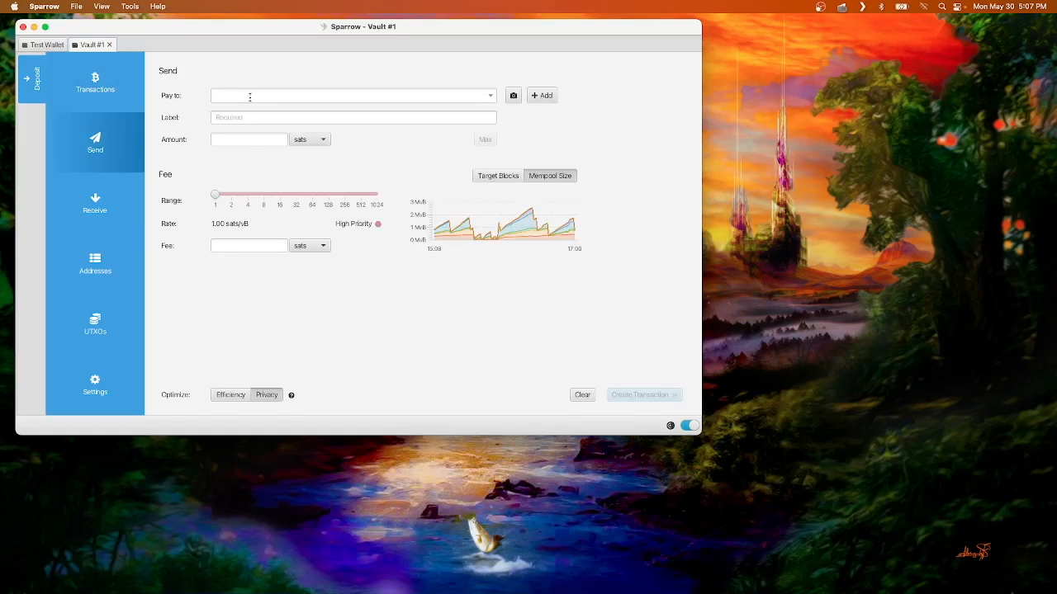
{"action": "left_click", "coordinate": [48, 46]}
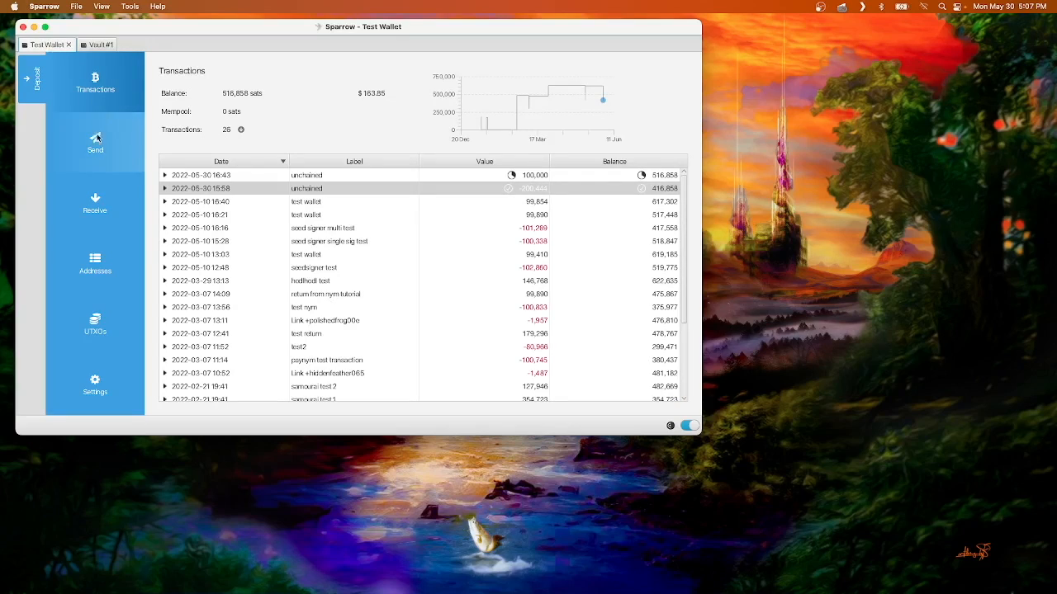
{"action": "left_click", "coordinate": [96, 205]}
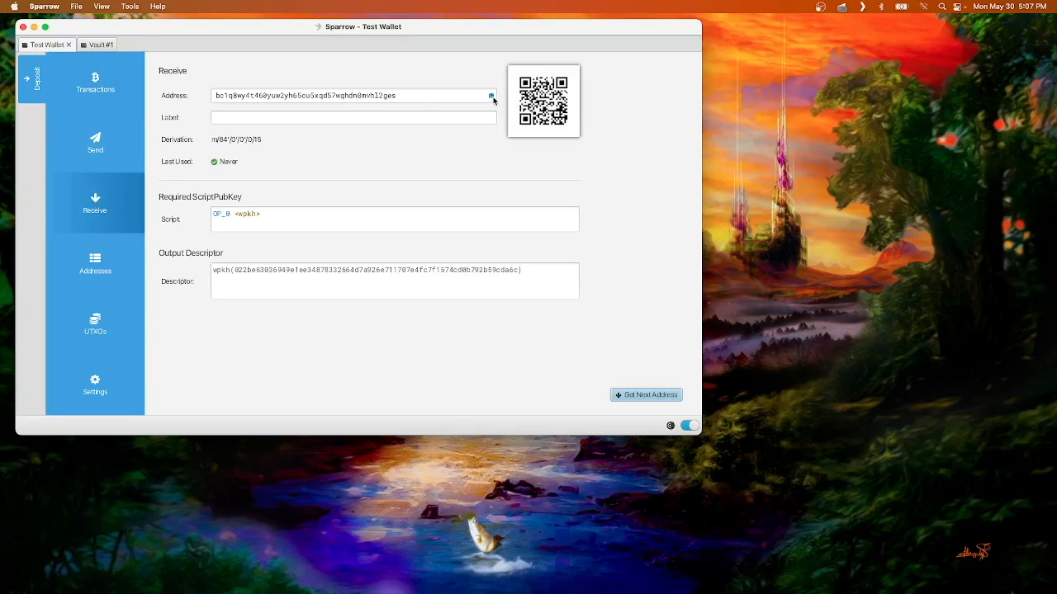
{"action": "left_click", "coordinate": [488, 96]}
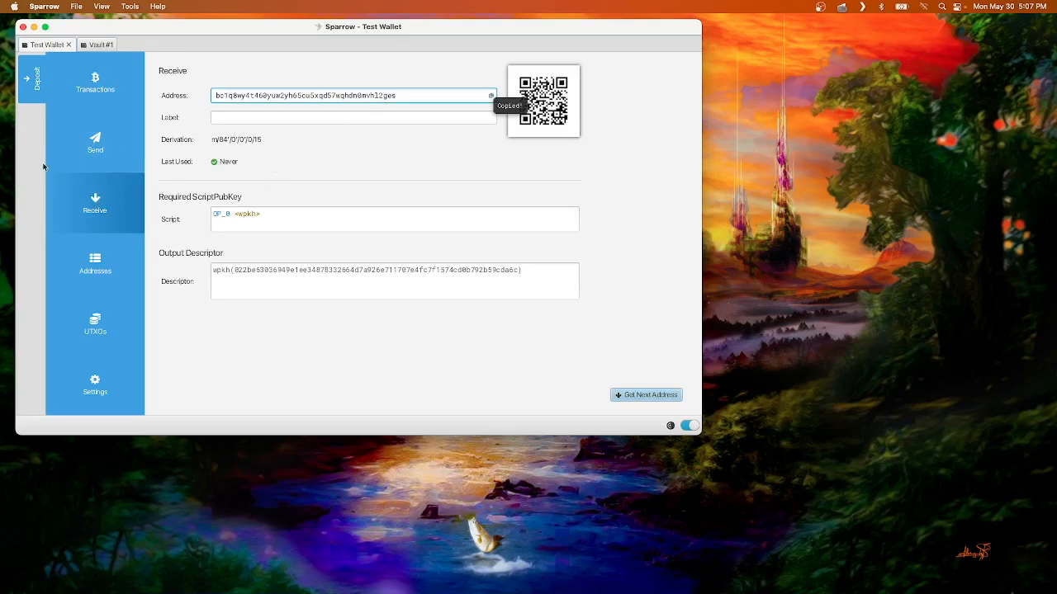
{"action": "left_click", "coordinate": [97, 46]}
{"action": "left_click", "coordinate": [264, 94]}
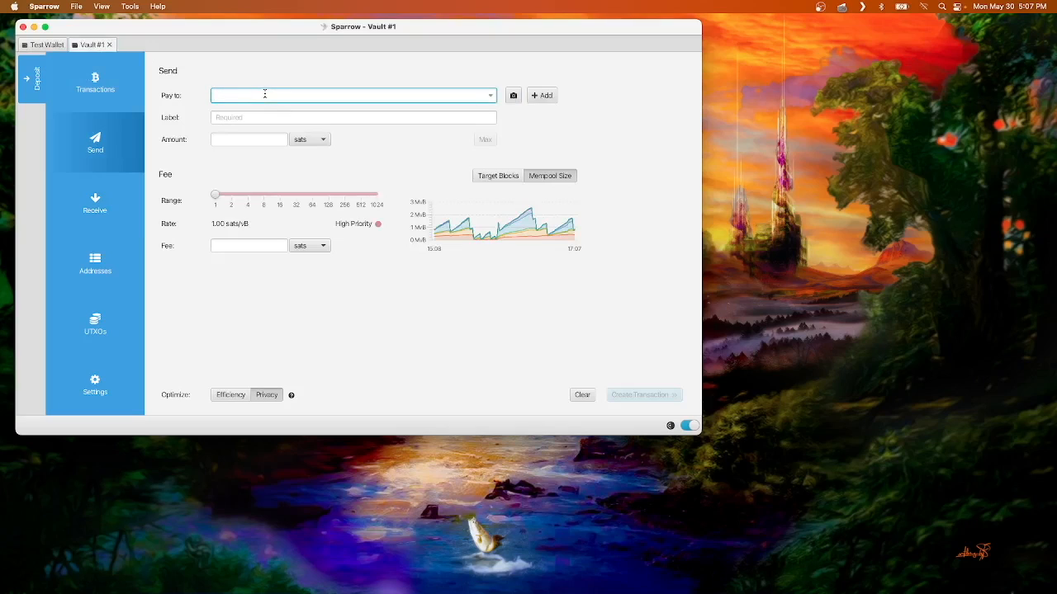
{"action": "key", "text": "super+v"}
Step: Label the payment "test wallet", set the amount to the maximum of 98,540 sats and create the transaction
{"action": "left_click", "coordinate": [265, 120]}
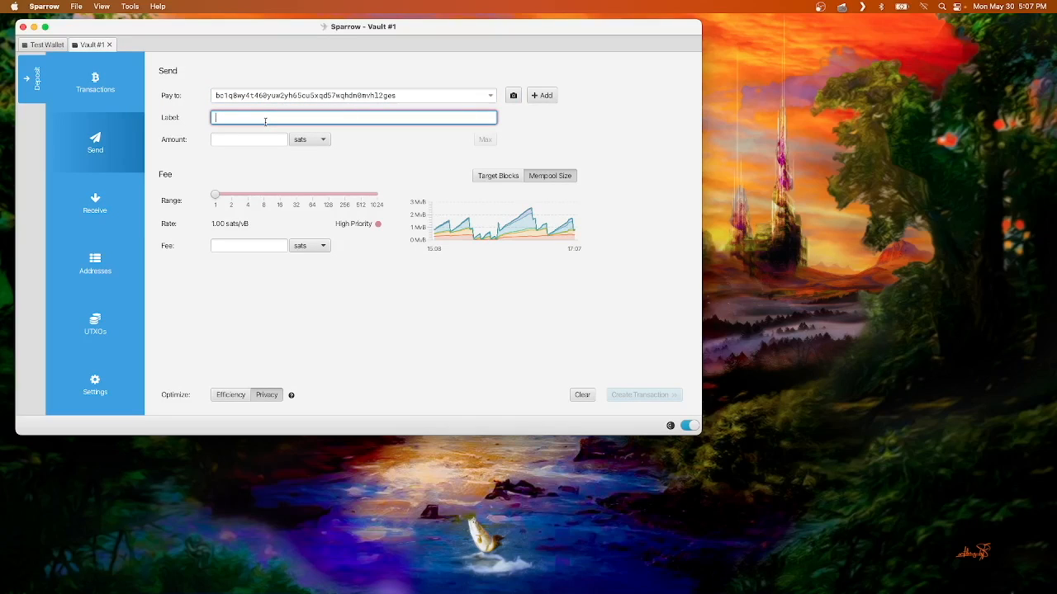
{"action": "type", "text": "test wallet"}
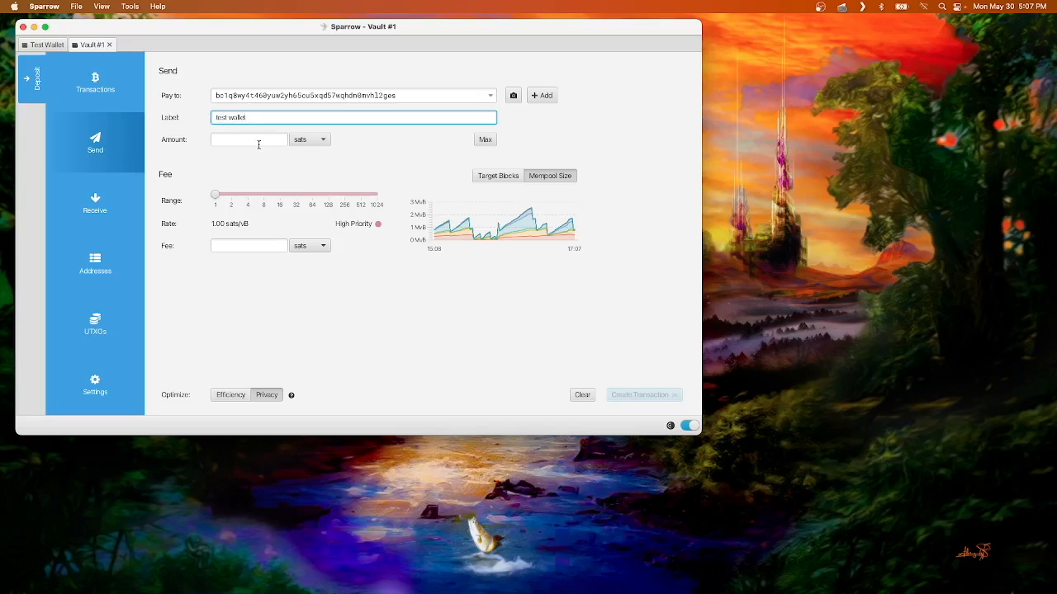
{"action": "left_click", "coordinate": [485, 140]}
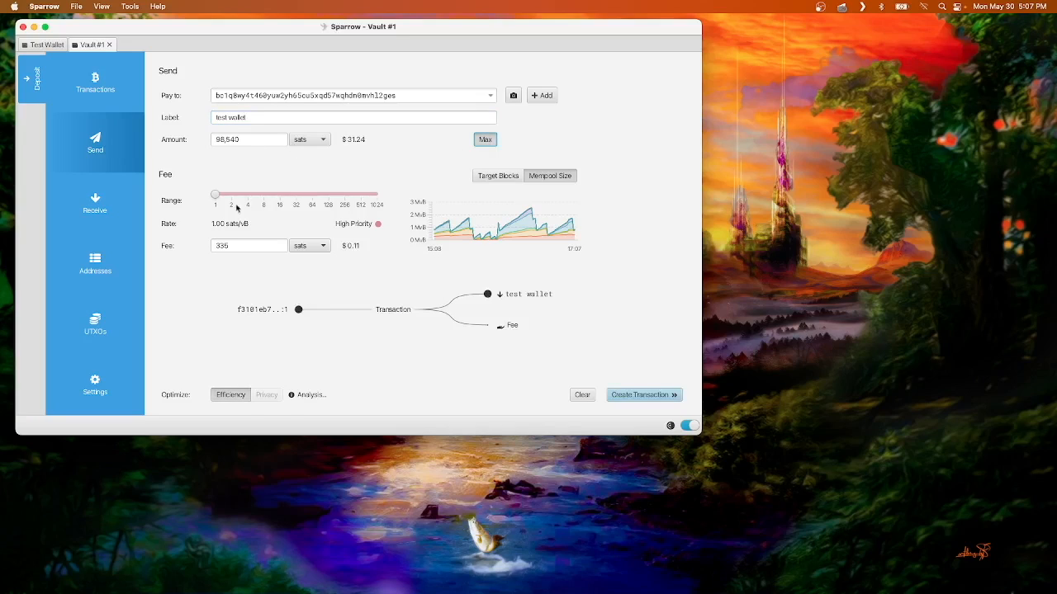
{"action": "left_click", "coordinate": [632, 394]}
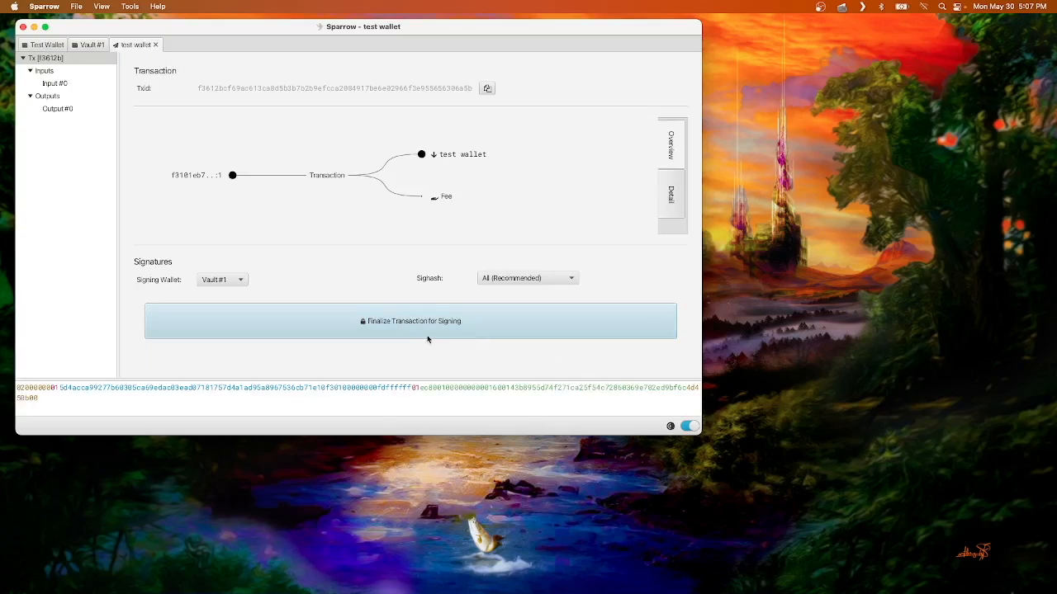
Step: Finalize the transaction for signing and save it as test wallet.psbt on the NO NAME drive
{"action": "left_click", "coordinate": [379, 325]}
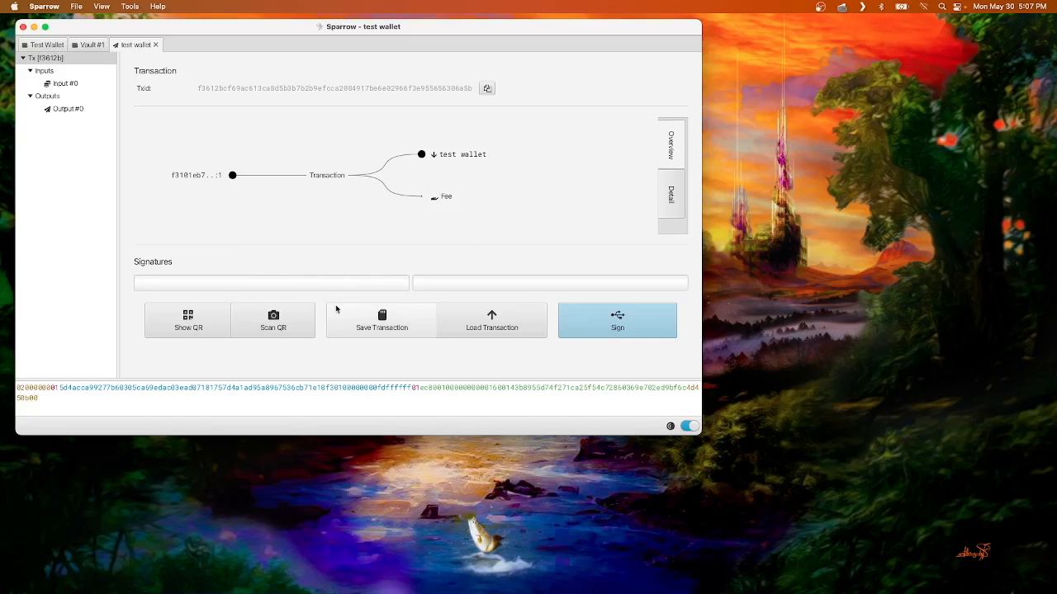
{"action": "left_click", "coordinate": [379, 327]}
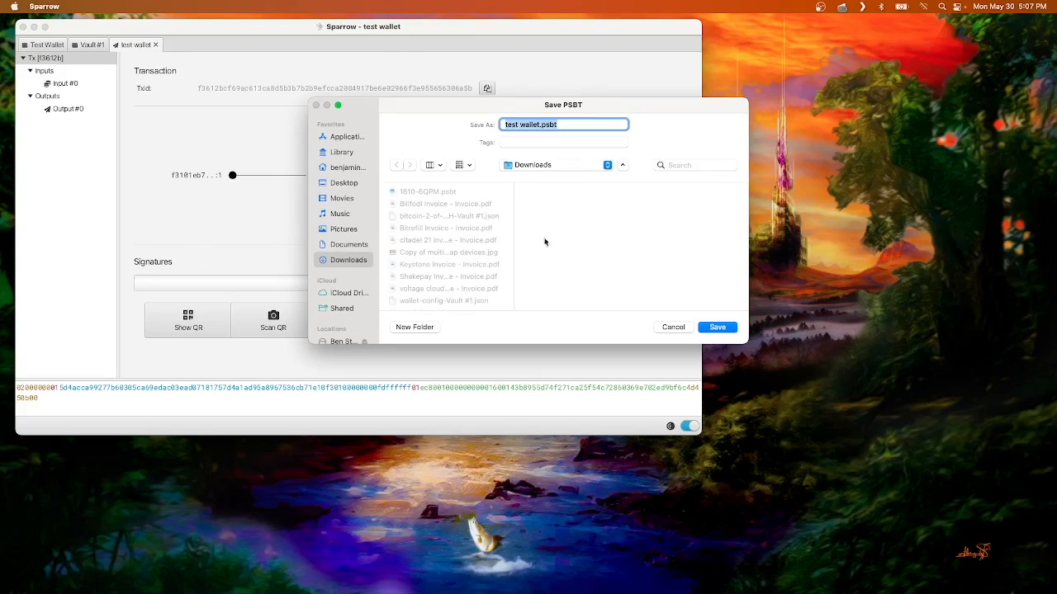
{"action": "scroll", "coordinate": [350, 263], "scroll_direction": "down", "scroll_amount": 2}
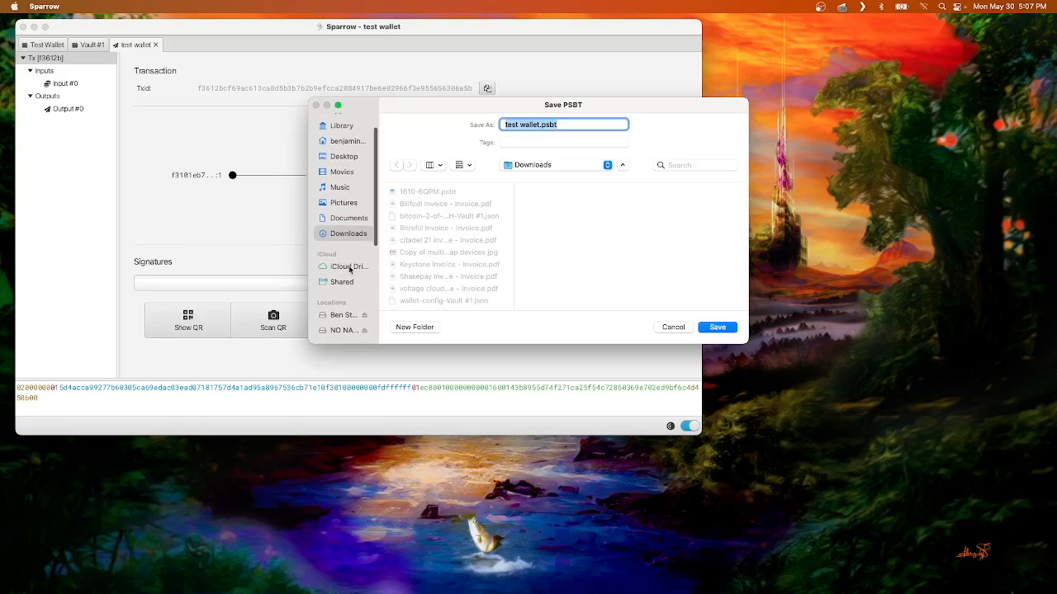
{"action": "left_click", "coordinate": [338, 330]}
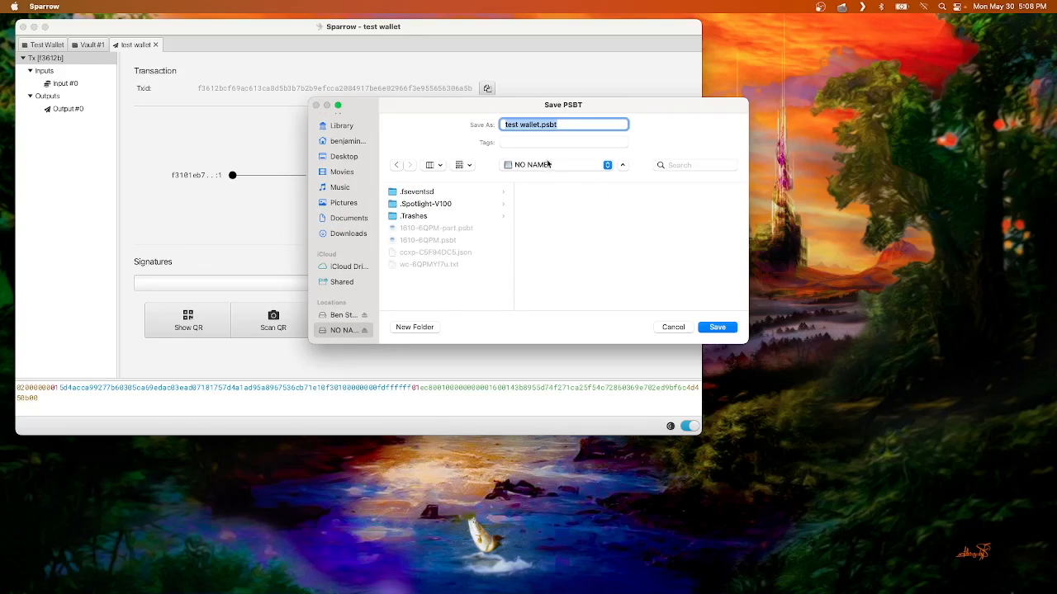
{"action": "left_click", "coordinate": [715, 327]}
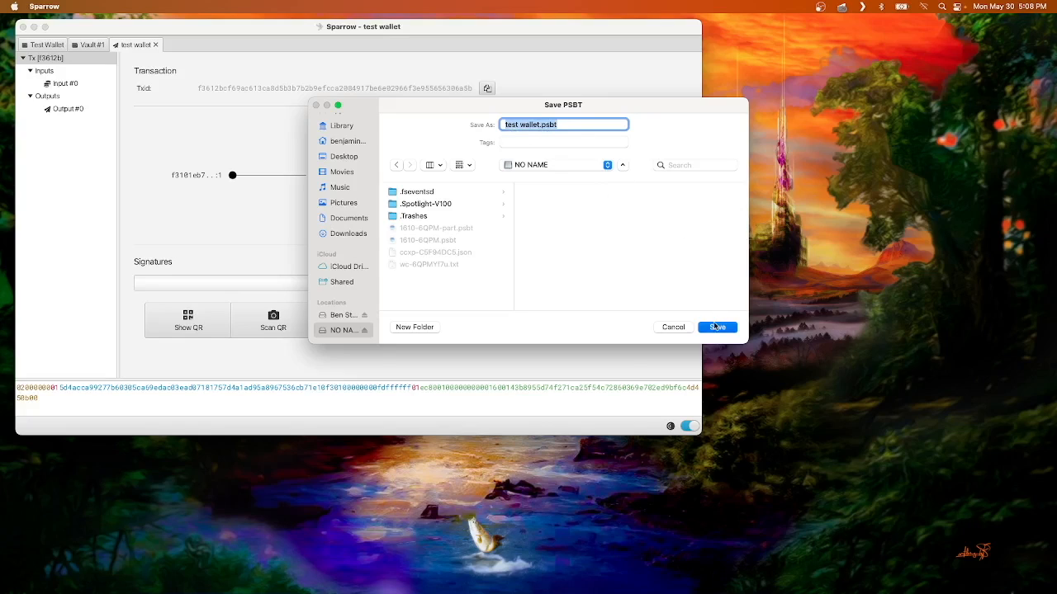
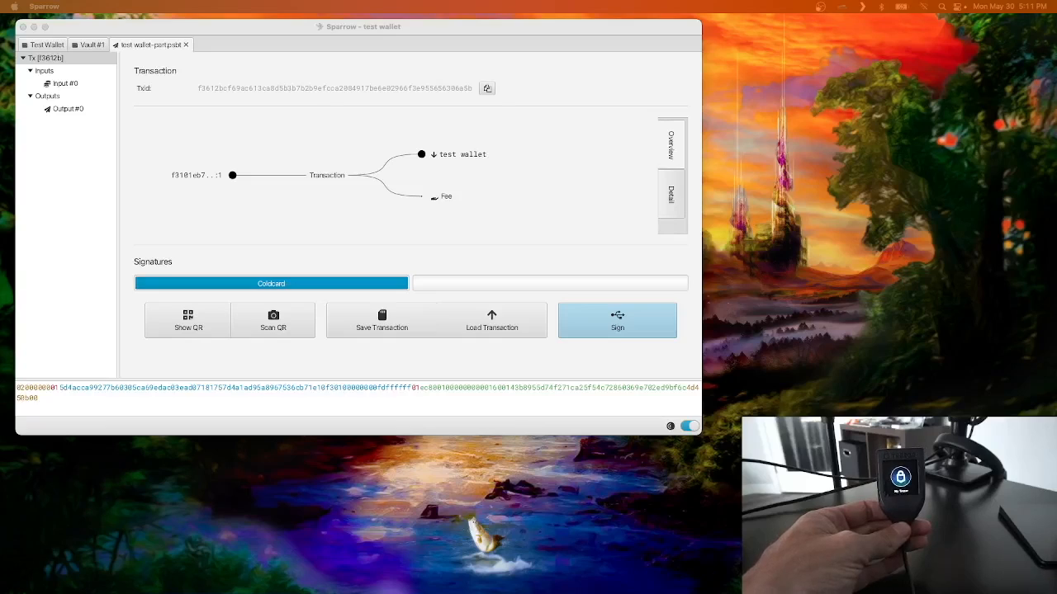
Step: Sign the test wallet transaction with the connected Trezor T and broadcast it
{"action": "left_click", "coordinate": [342, 371]}
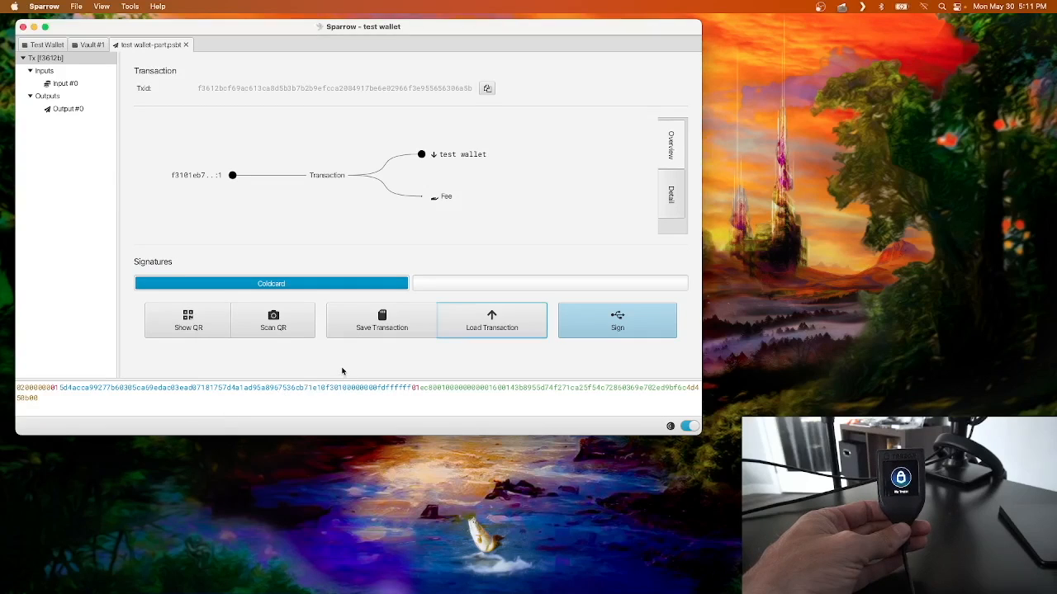
{"action": "left_click", "coordinate": [611, 328]}
{"action": "left_click", "coordinate": [354, 247]}
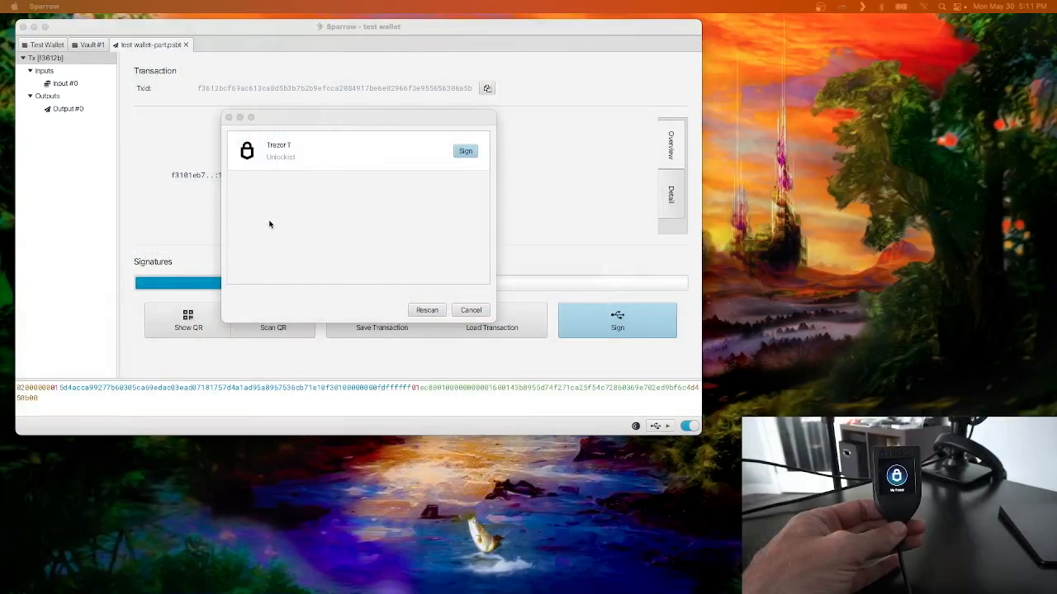
{"action": "left_click", "coordinate": [465, 151]}
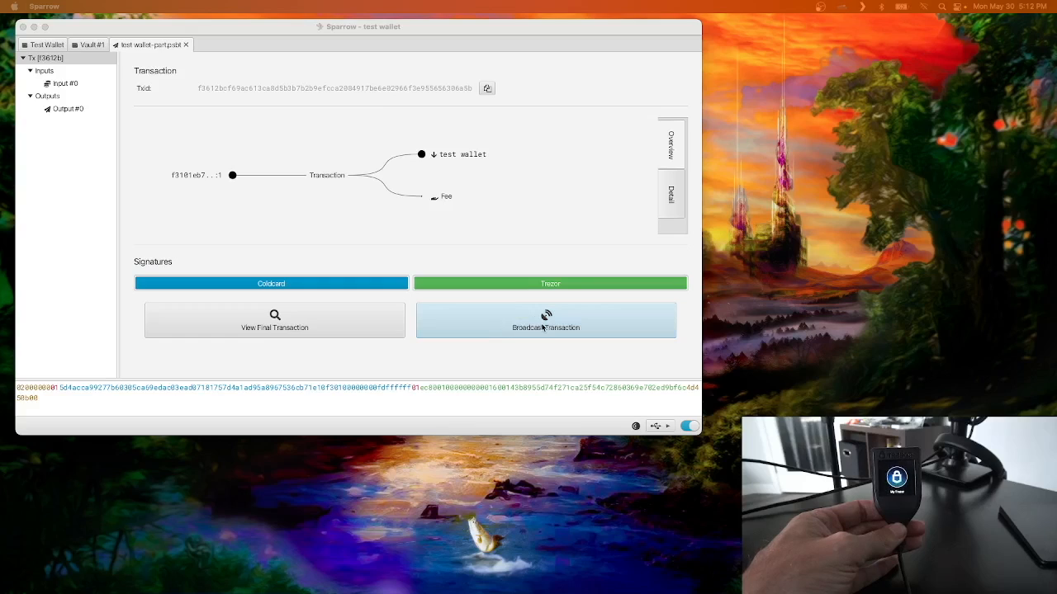
{"action": "left_click", "coordinate": [542, 328]}
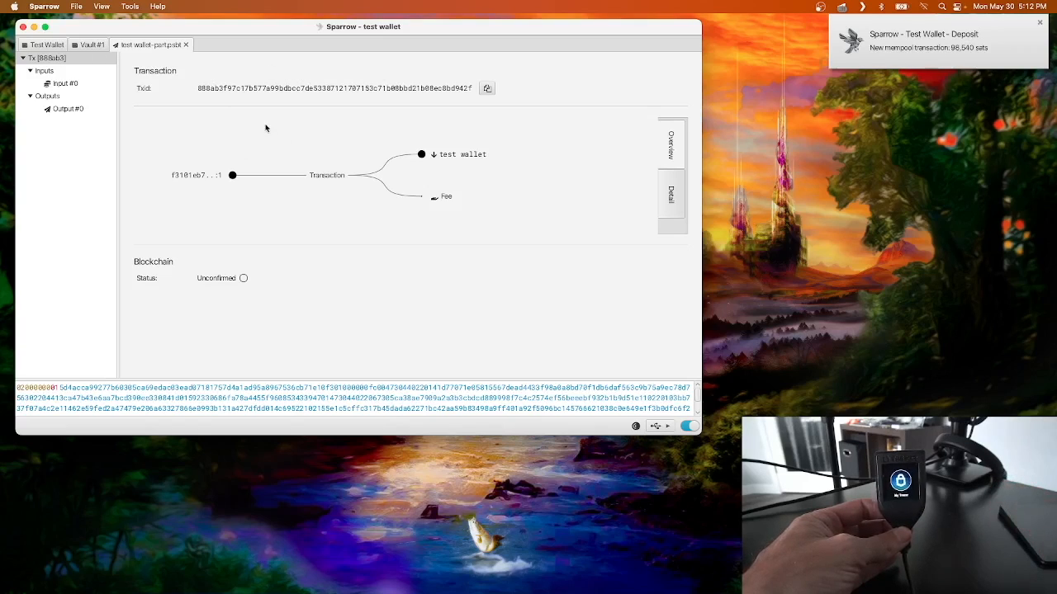
Step: Check the new deposit in the Test Wallet's transactions, then switch to Unchained in the browser and inspect Vault #1's external withdrawal
{"action": "left_click", "coordinate": [48, 45]}
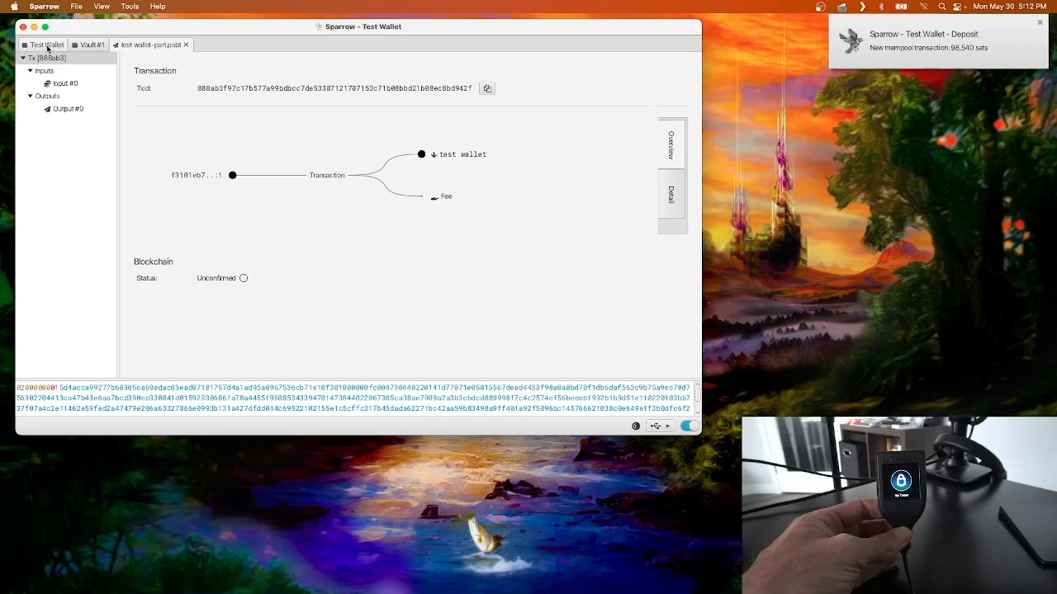
{"action": "left_click", "coordinate": [103, 99]}
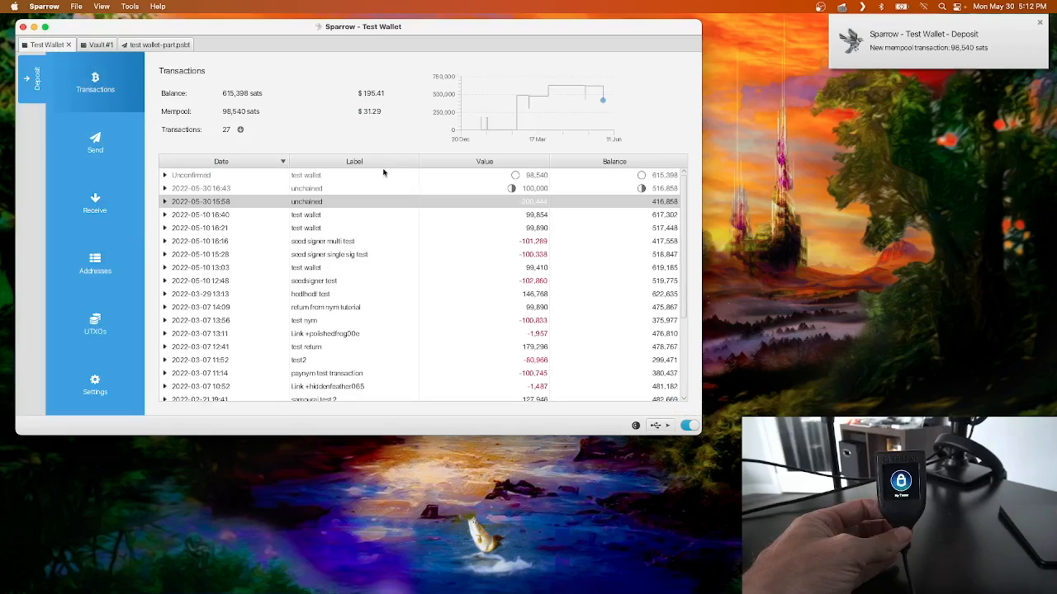
{"action": "left_click", "coordinate": [350, 176]}
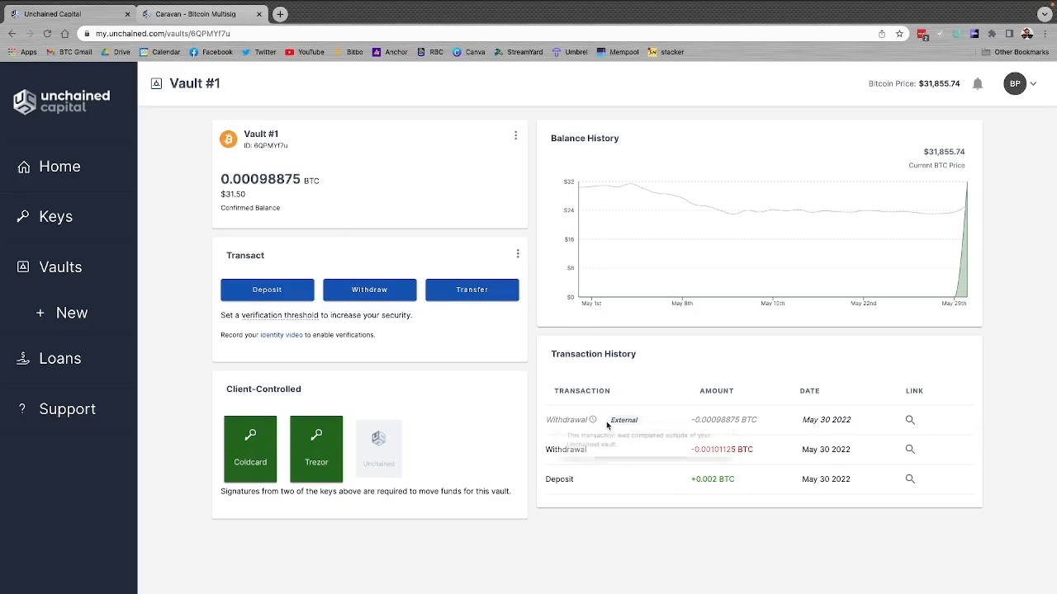
{"action": "mouse_move", "coordinate": [621, 419]}
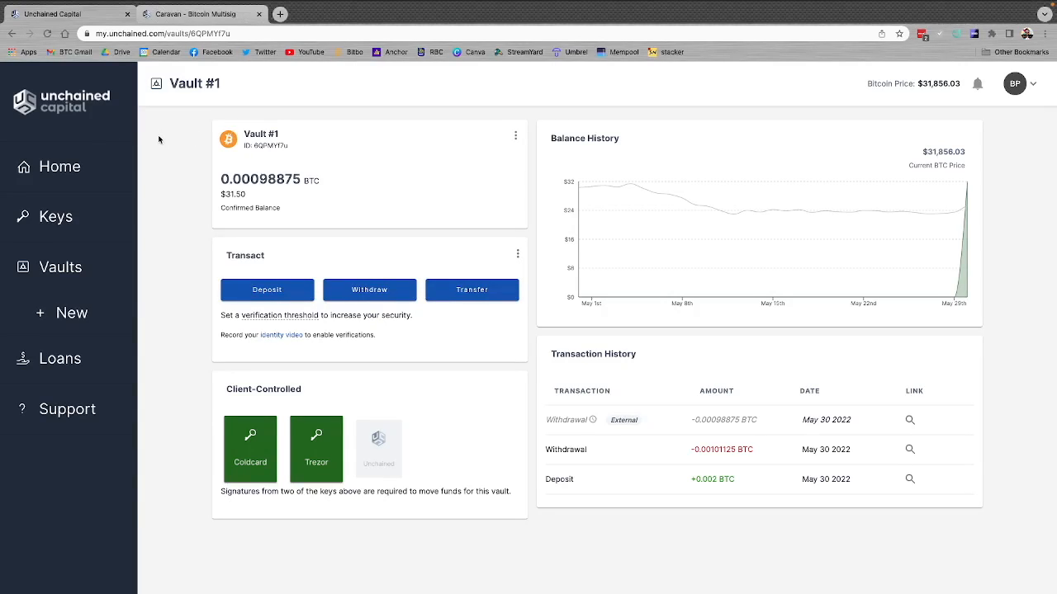
Step: Start uploading a new key named Ledger to the Unchained account and choose Ledger as its hardware wallet
{"action": "left_click", "coordinate": [56, 217]}
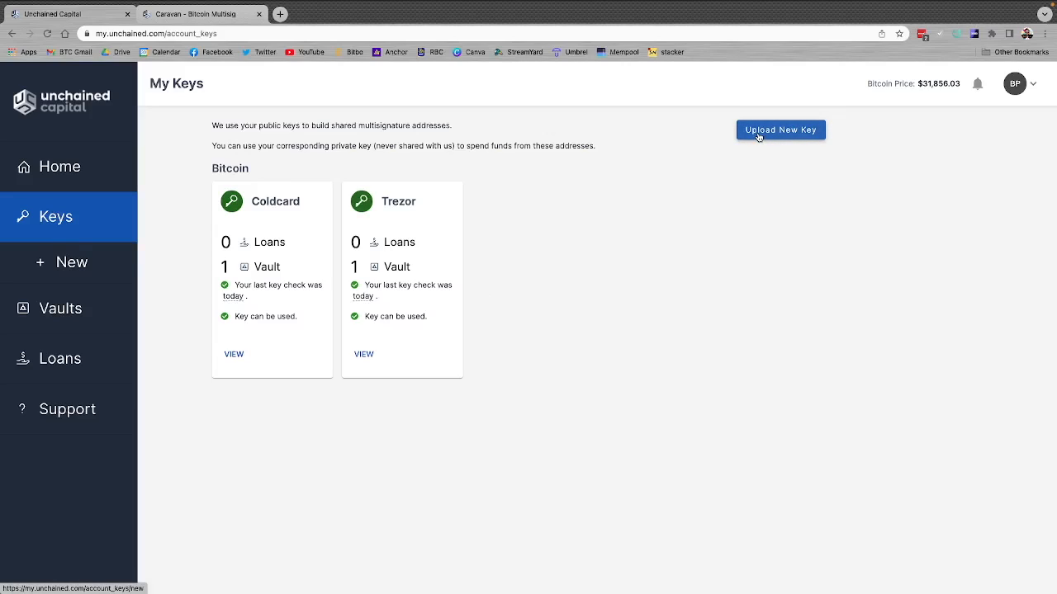
{"action": "left_click", "coordinate": [790, 134]}
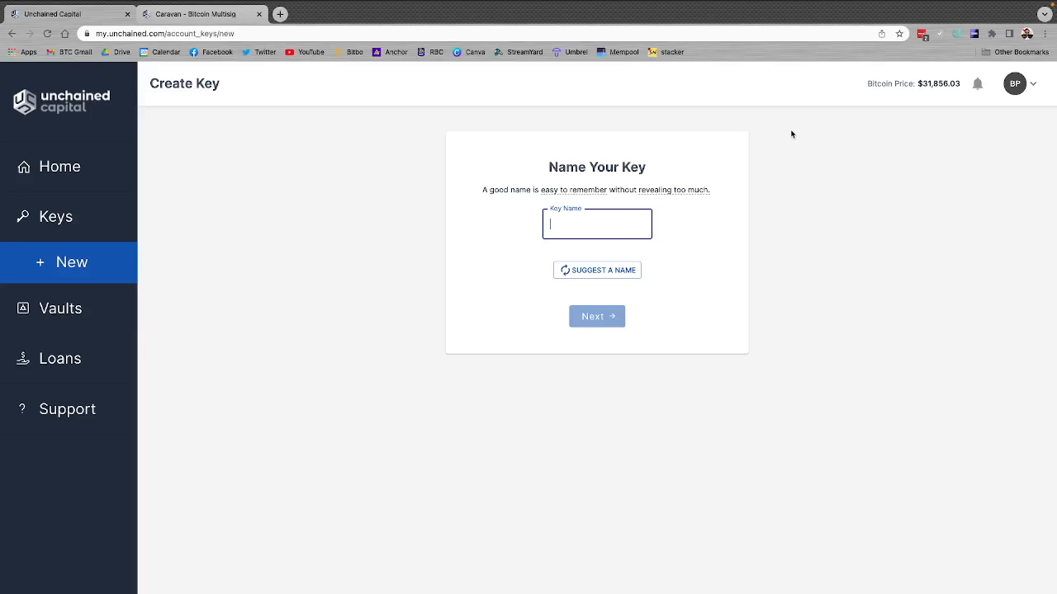
{"action": "type", "text": "Ledger"}
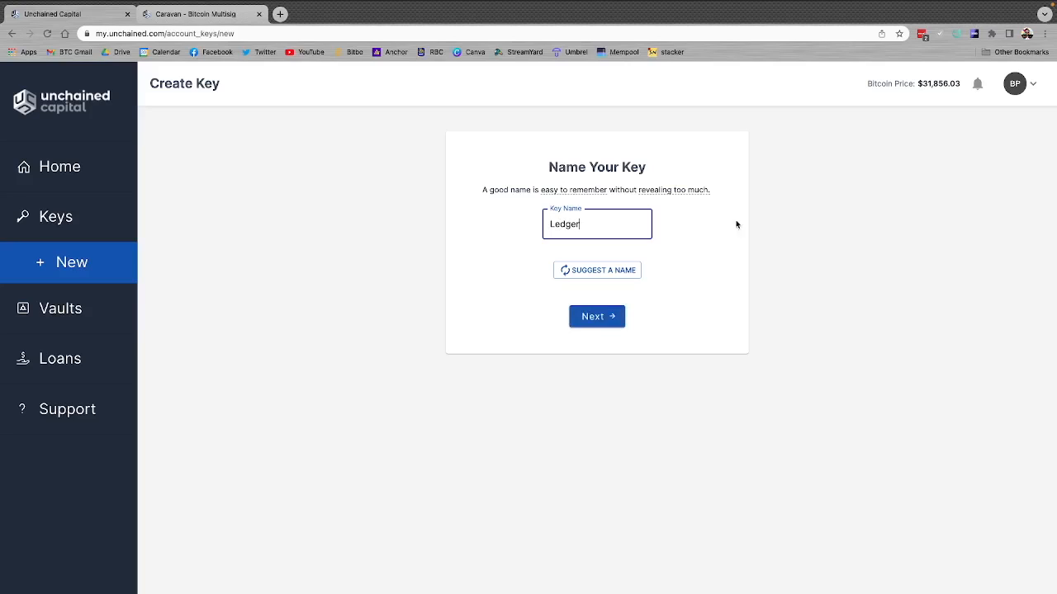
{"action": "left_click", "coordinate": [591, 317]}
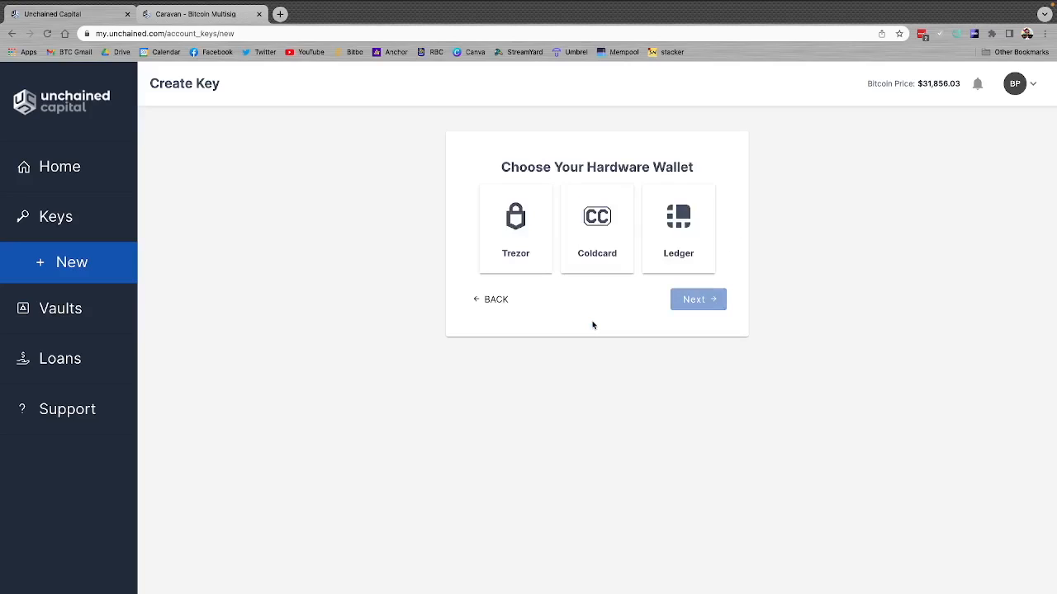
{"action": "left_click", "coordinate": [676, 231]}
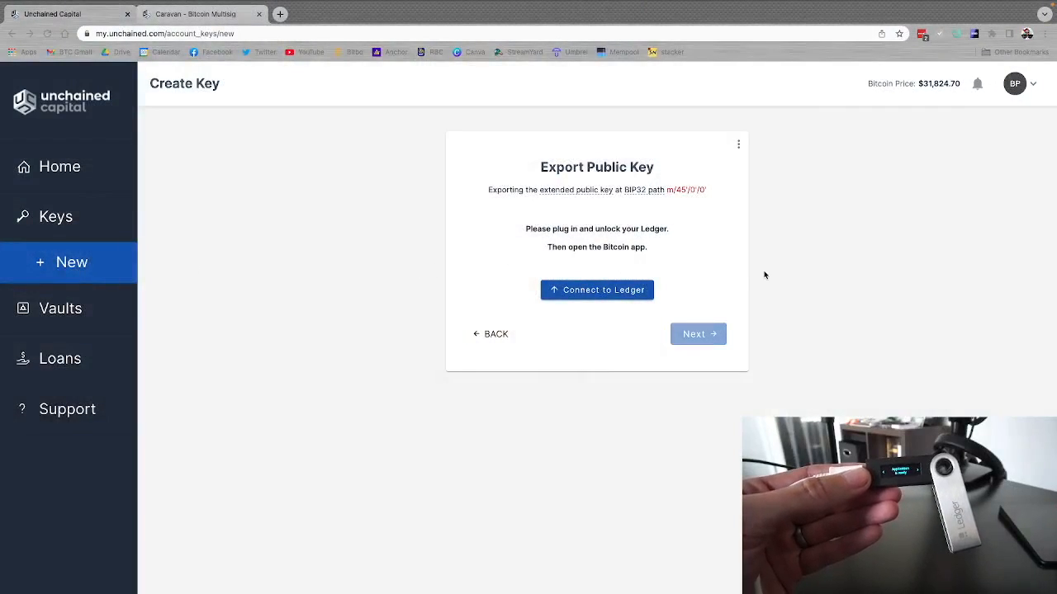
Step: Connect to the Nano S to export its public key and create the Ledger key
{"action": "left_click", "coordinate": [618, 296]}
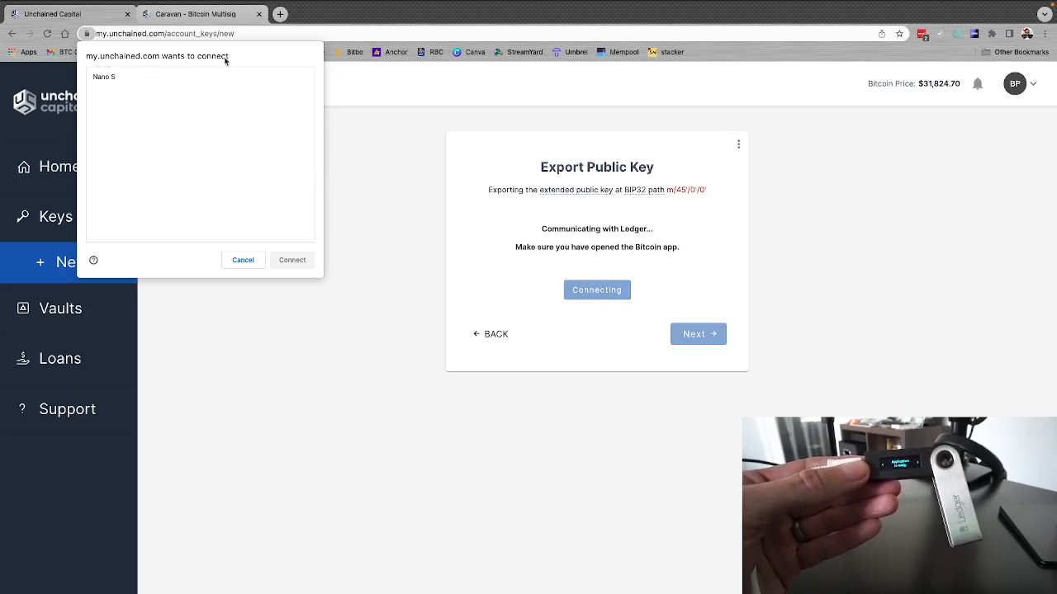
{"action": "left_click", "coordinate": [112, 81]}
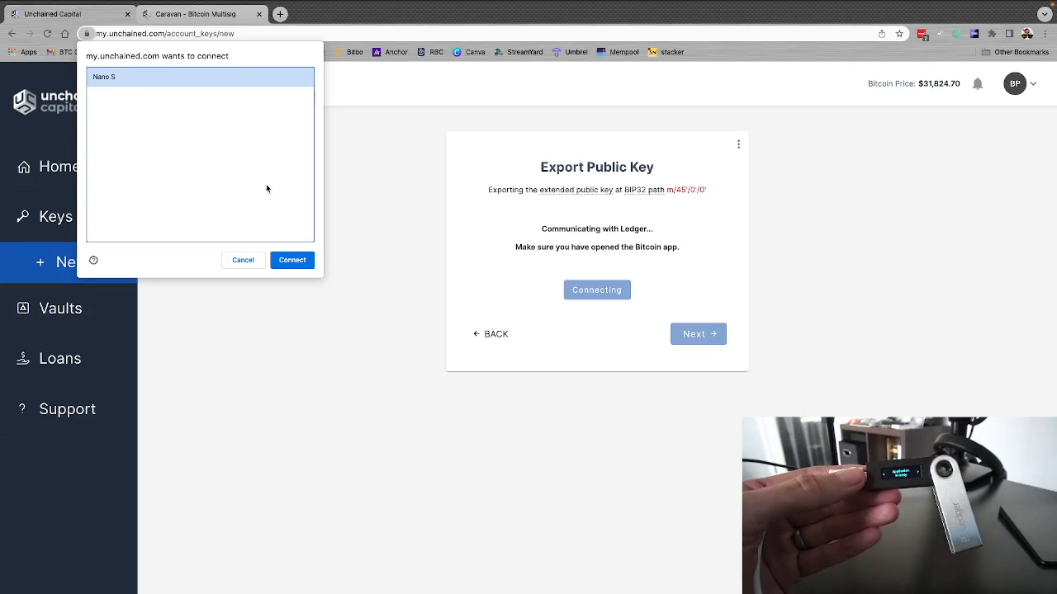
{"action": "left_click", "coordinate": [293, 260]}
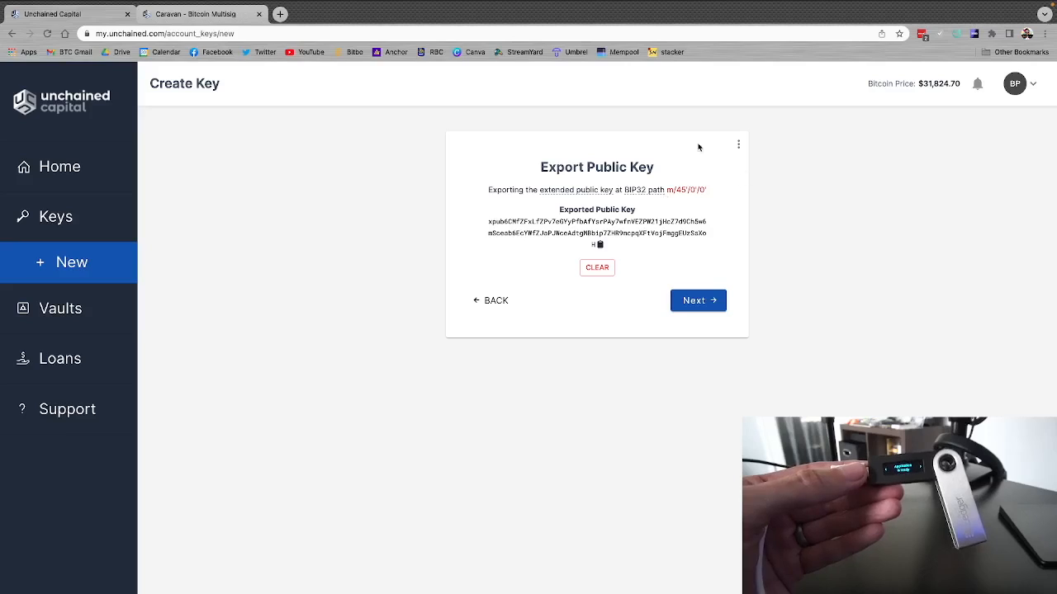
{"action": "left_click", "coordinate": [696, 300]}
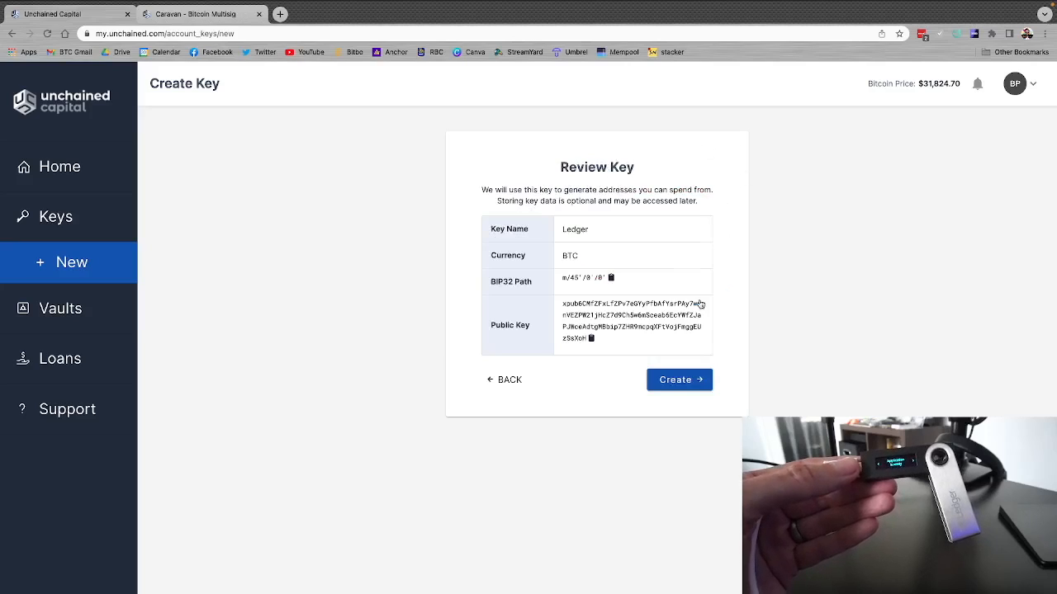
{"action": "left_click", "coordinate": [678, 378]}
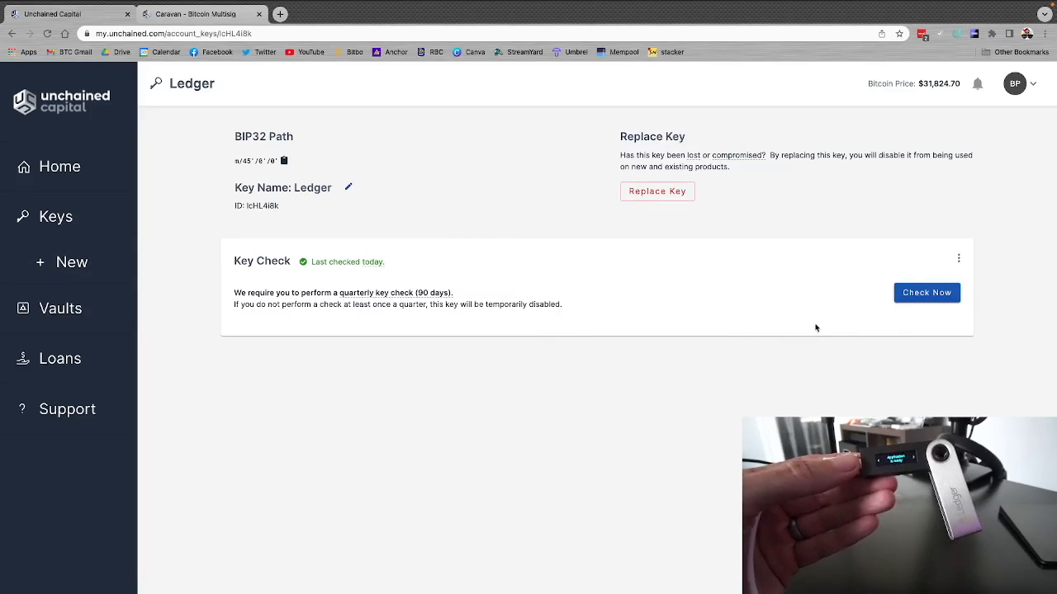
Step: Perform a key check on the new key with the Ledger device and return to the list of keys
{"action": "left_click", "coordinate": [919, 294]}
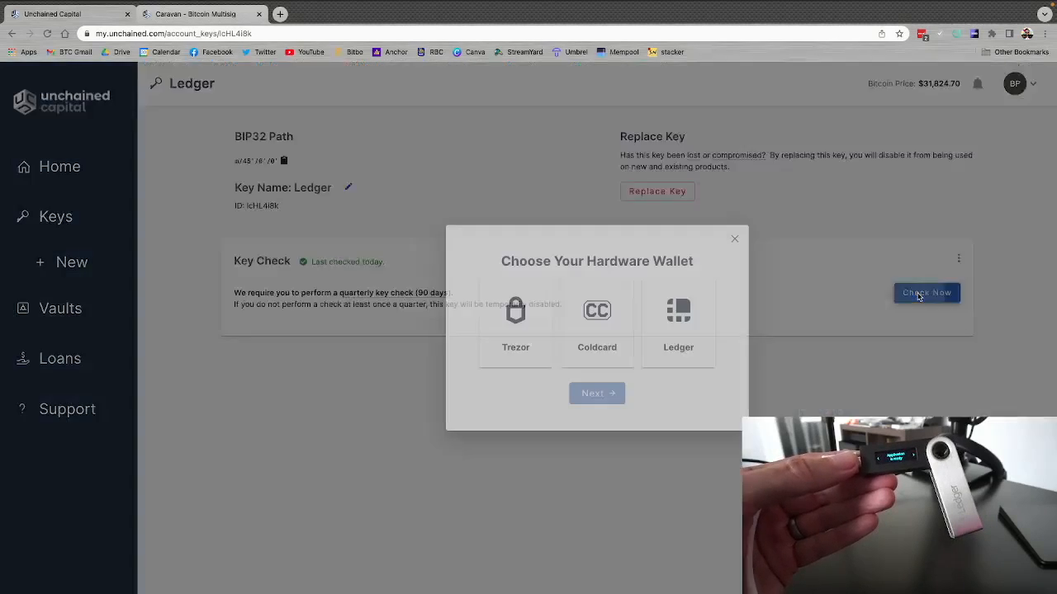
{"action": "left_click", "coordinate": [671, 344]}
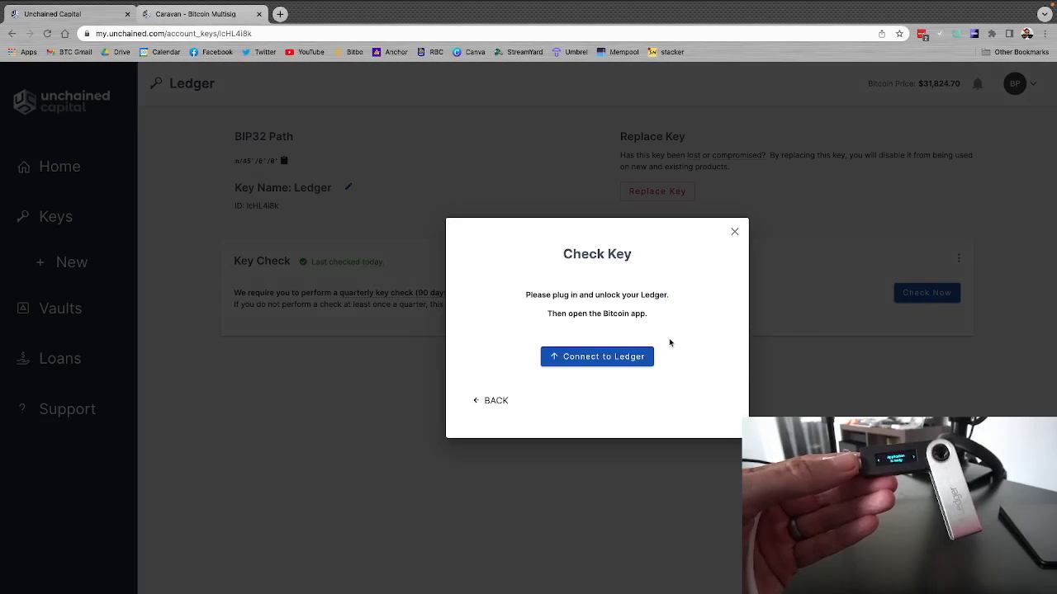
{"action": "left_click", "coordinate": [605, 361]}
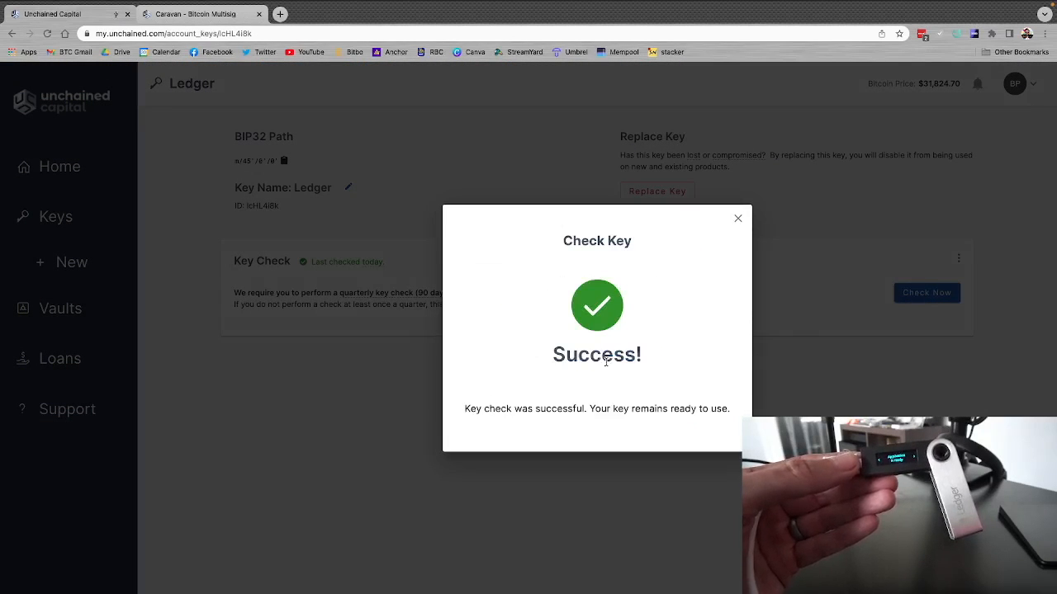
{"action": "left_click", "coordinate": [737, 219]}
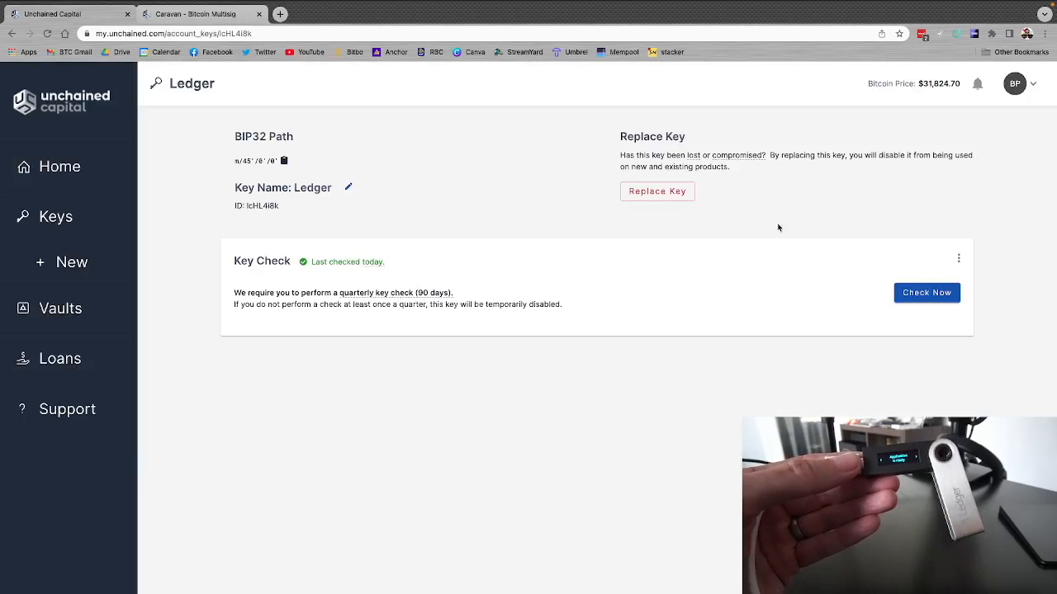
{"action": "left_click", "coordinate": [55, 220]}
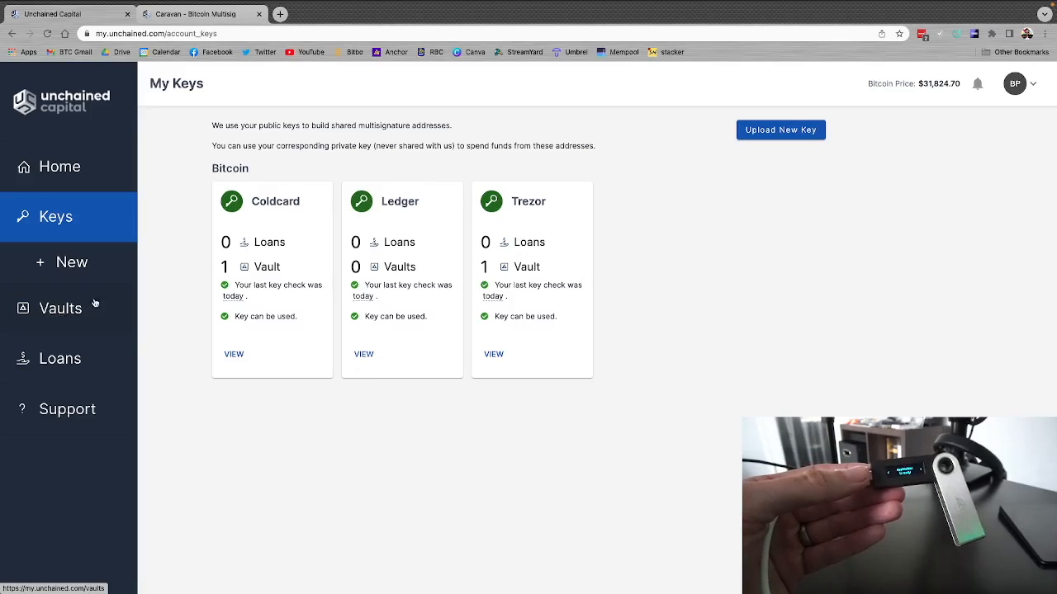
Step: Set up a new Client Controlled vault named Vault #2 with Sign On Your Own as the default signers
{"action": "left_click", "coordinate": [52, 292]}
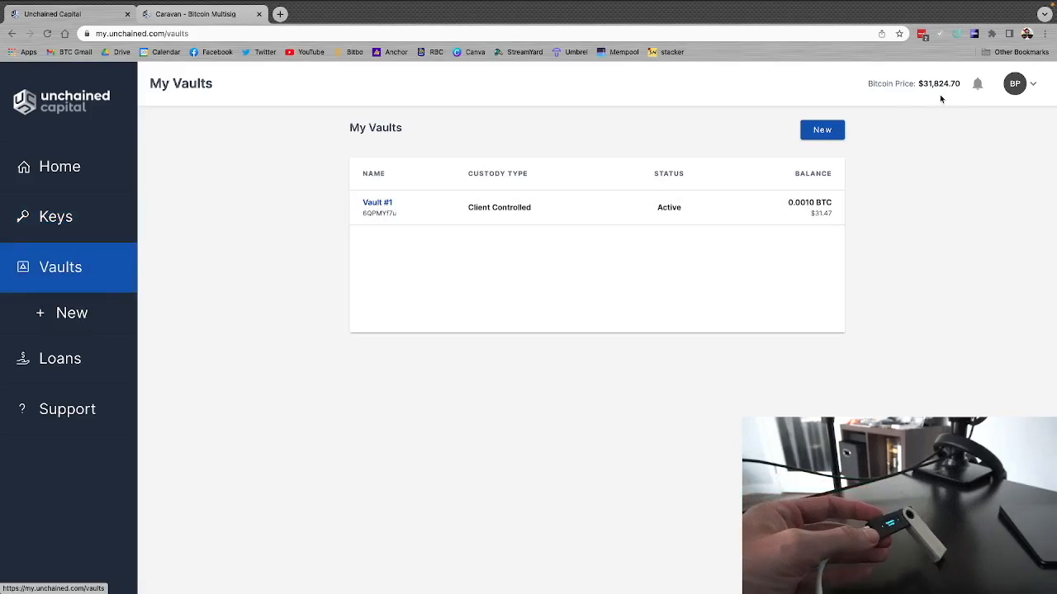
{"action": "left_click", "coordinate": [838, 132]}
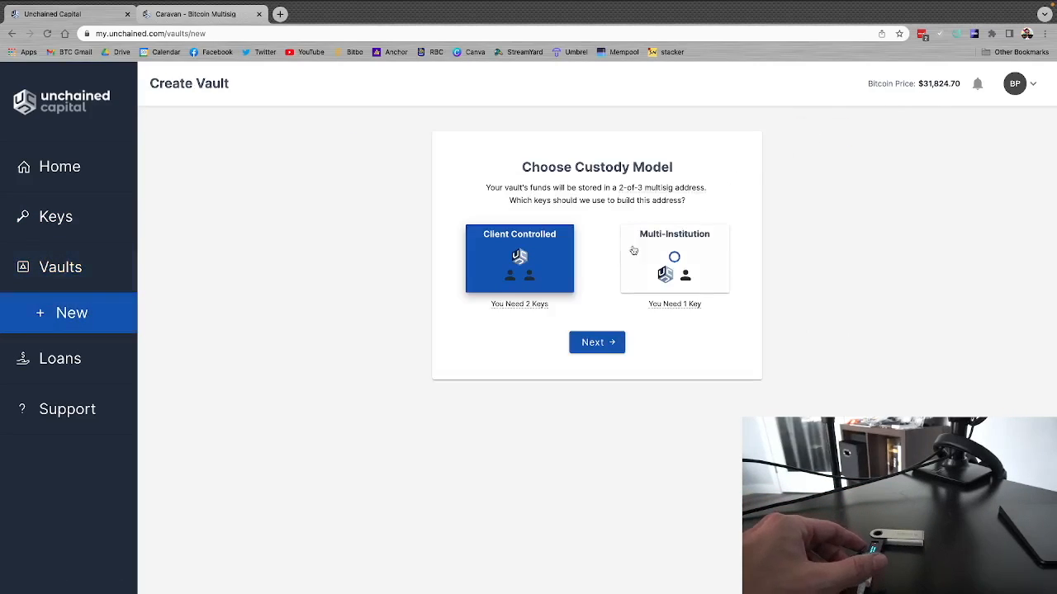
{"action": "left_click", "coordinate": [596, 345]}
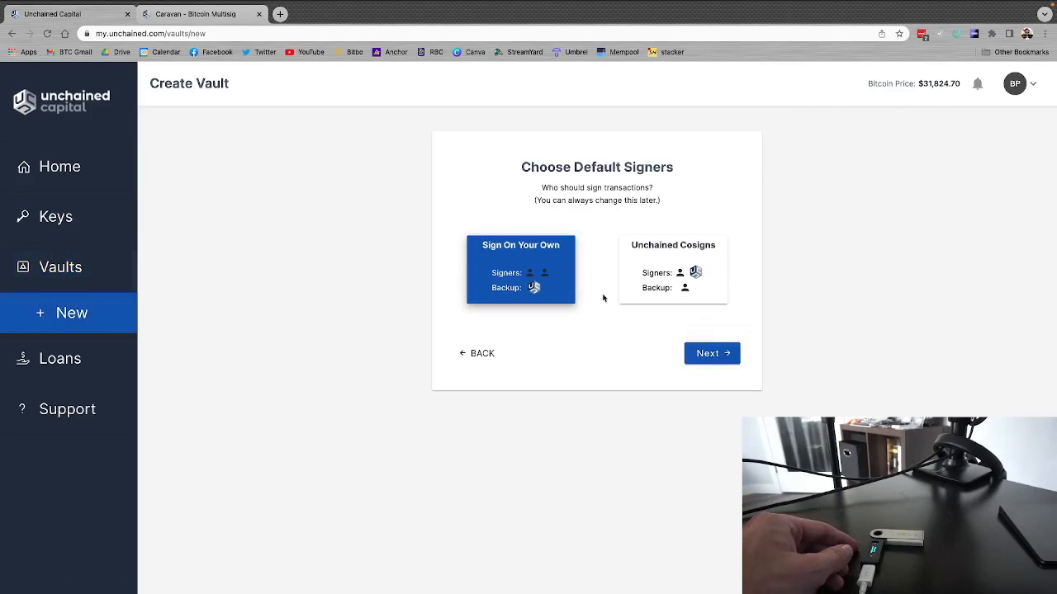
{"action": "mouse_move", "coordinate": [496, 258]}
{"action": "left_click", "coordinate": [715, 354]}
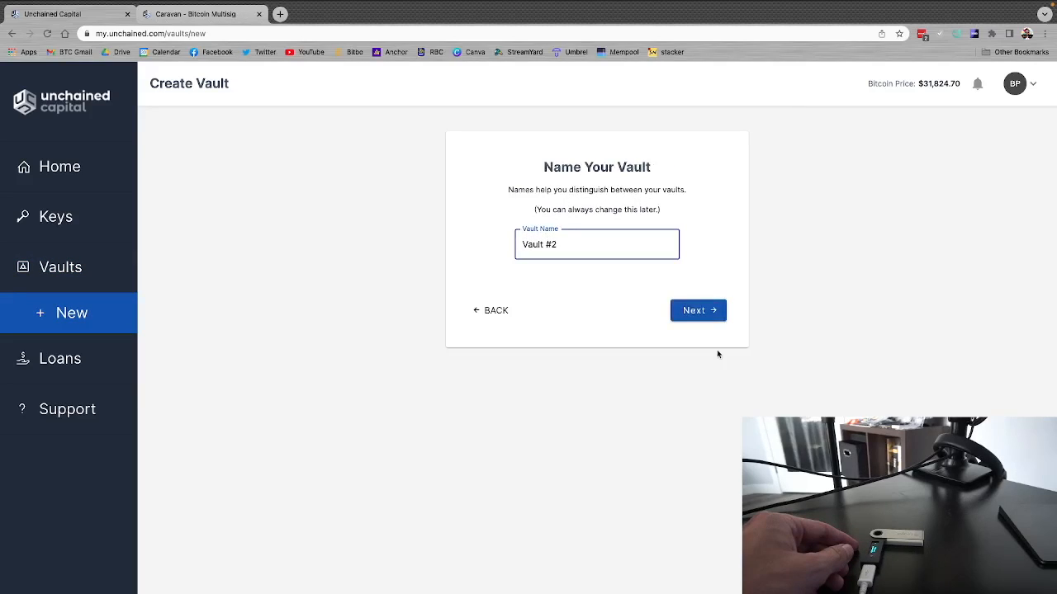
{"action": "left_click", "coordinate": [700, 320]}
{"action": "left_click", "coordinate": [519, 248]}
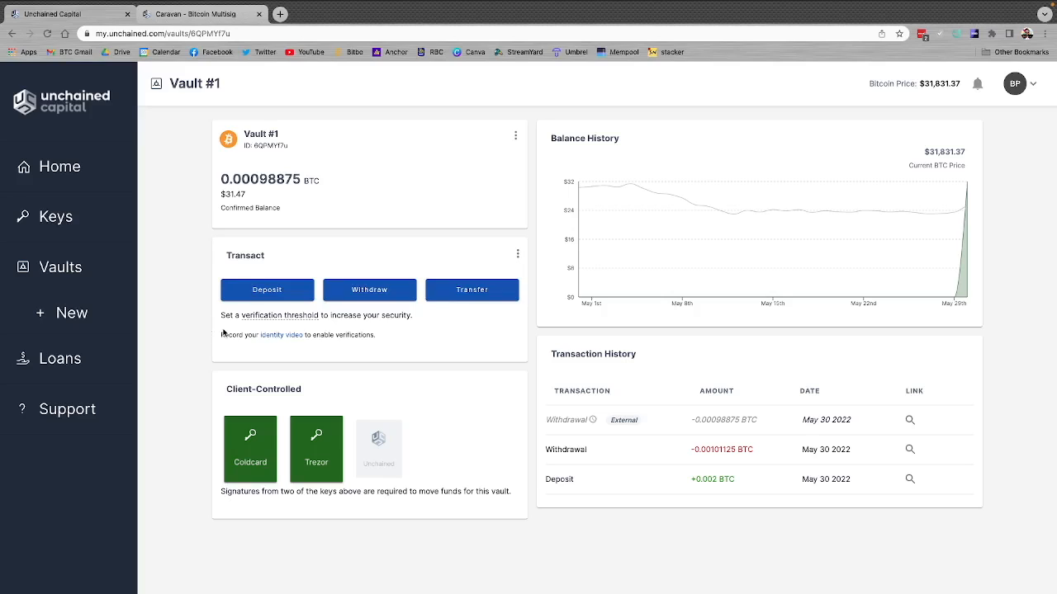
Step: Examine Vault #1's verification threshold information and the account menu on the security settings page
{"action": "mouse_move", "coordinate": [279, 316]}
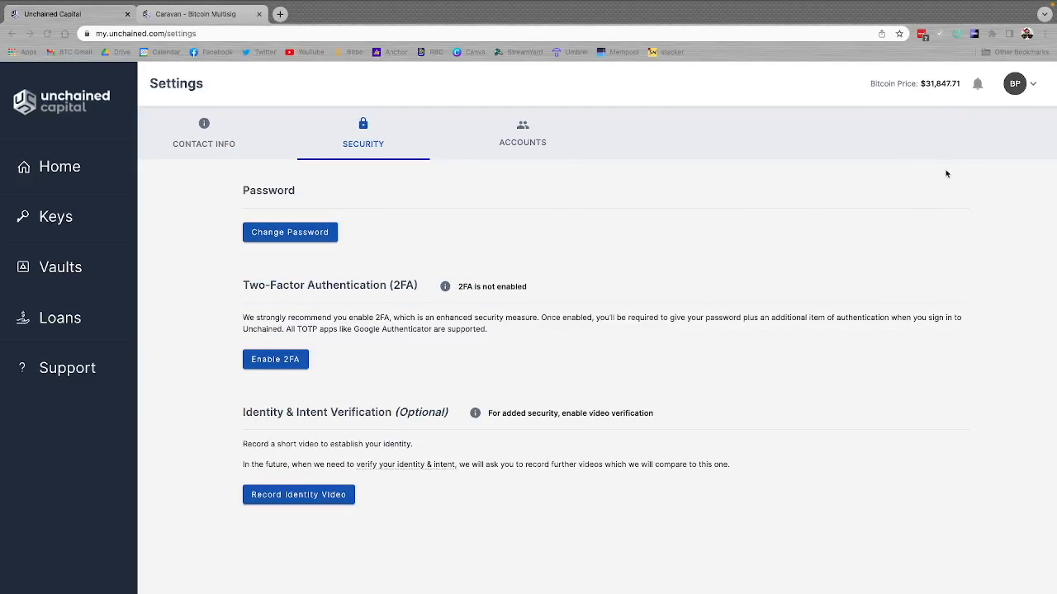
{"action": "left_click", "coordinate": [1024, 87]}
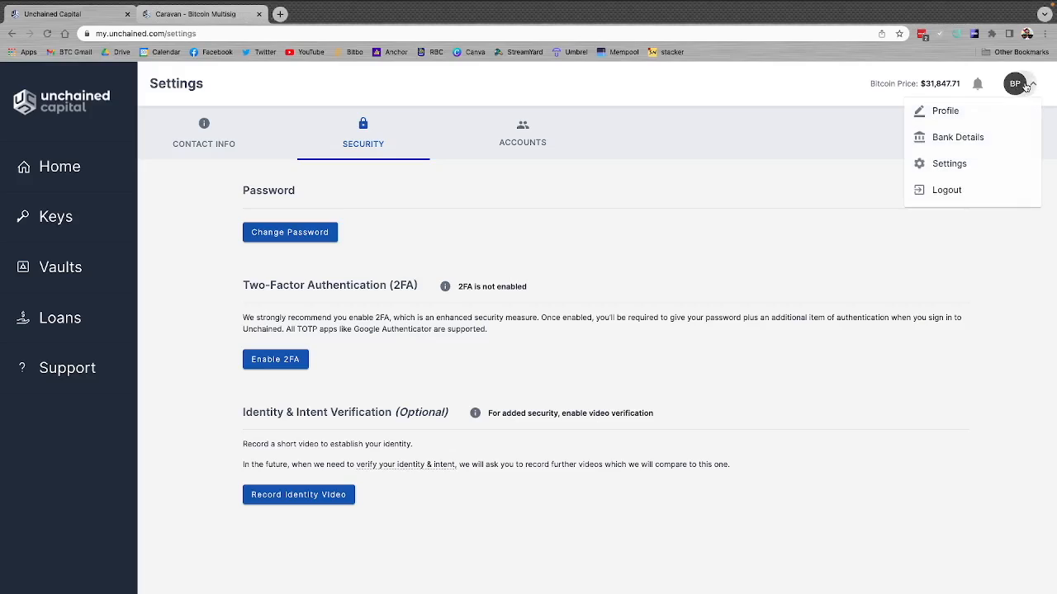
{"action": "left_click", "coordinate": [699, 142]}
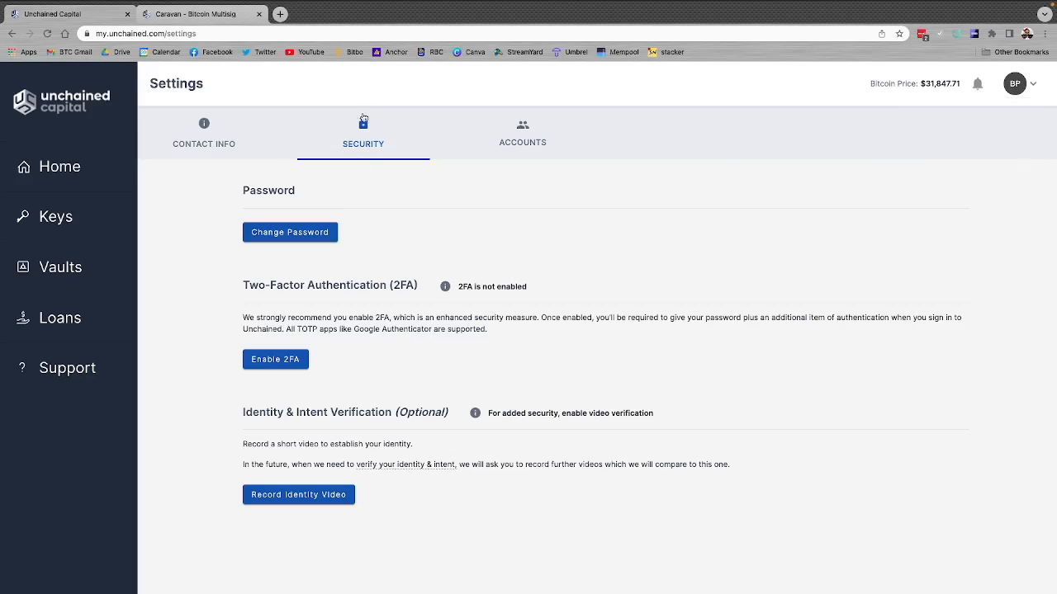